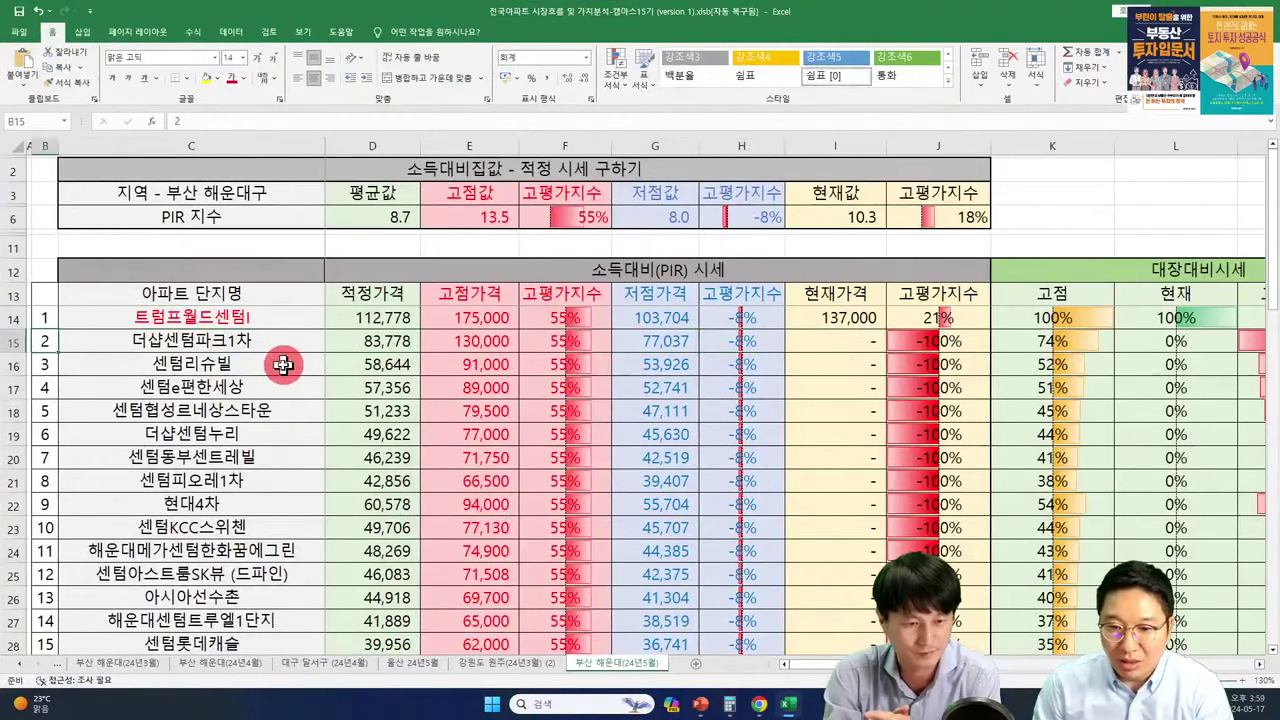
Step: Review the 부산 해운대구 apartment list, its peak and fair prices, and the current PIR overvaluation index in the May 2024 sheet
click(305, 345)
scroll(345, 360, down, 3)
scroll(469, 300, up, 3)
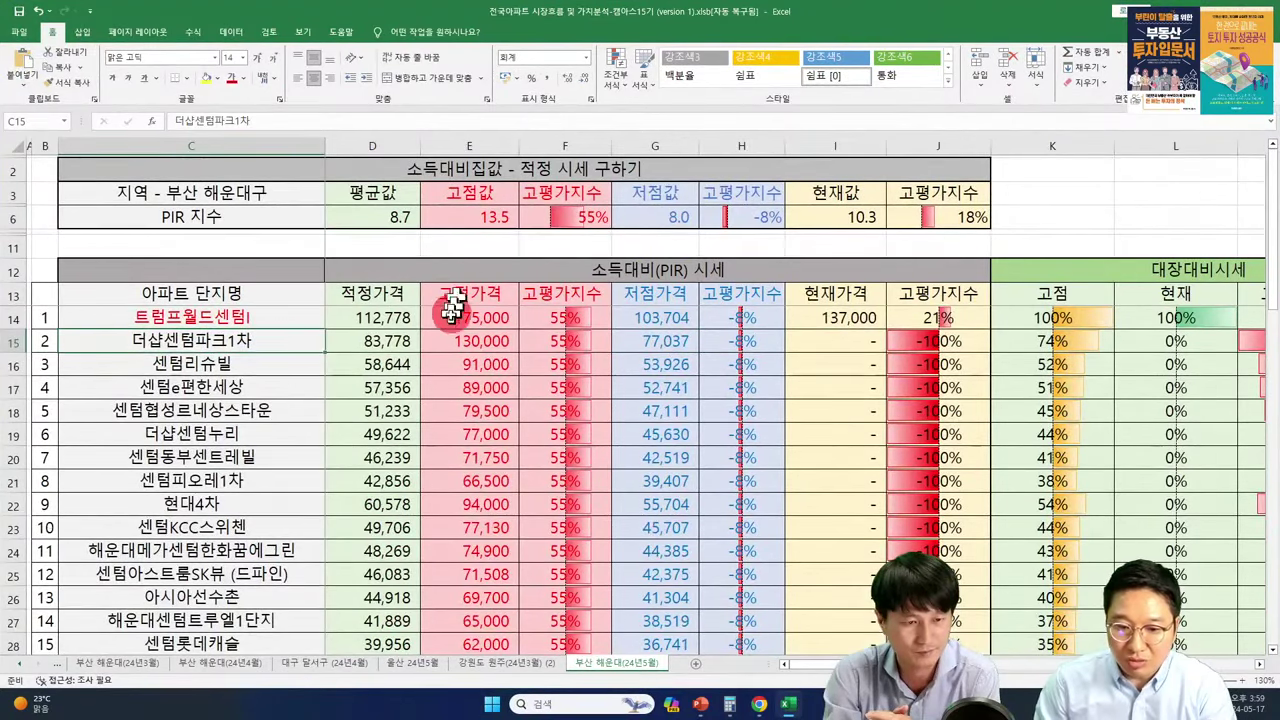
scroll(440, 330, down, 3)
drag(140, 527, 491, 601)
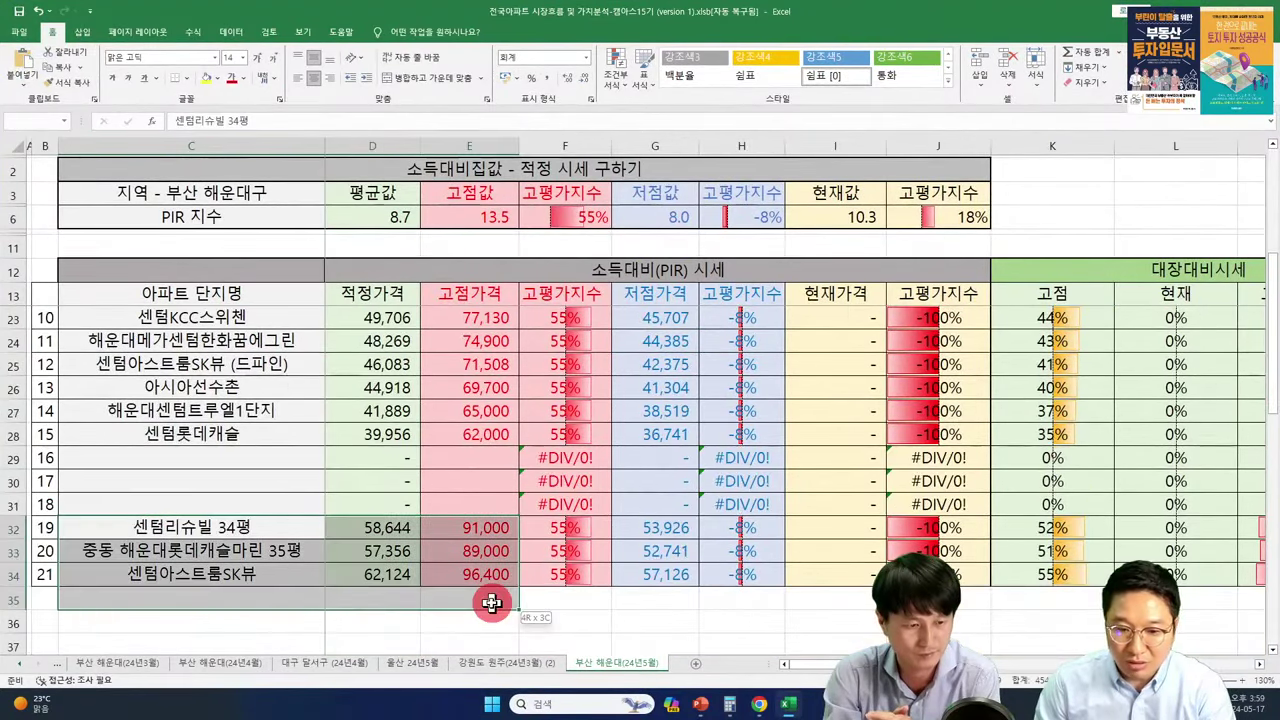
click(316, 641)
scroll(414, 486, up, 3)
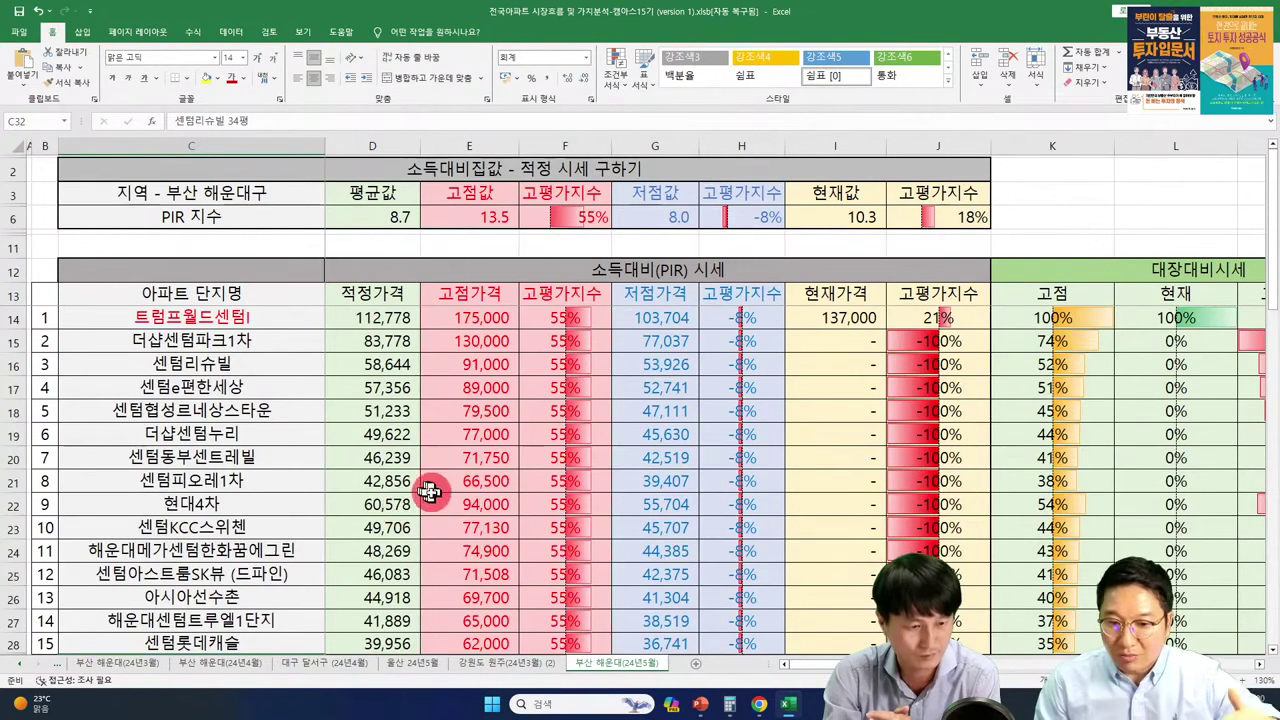
click(168, 497)
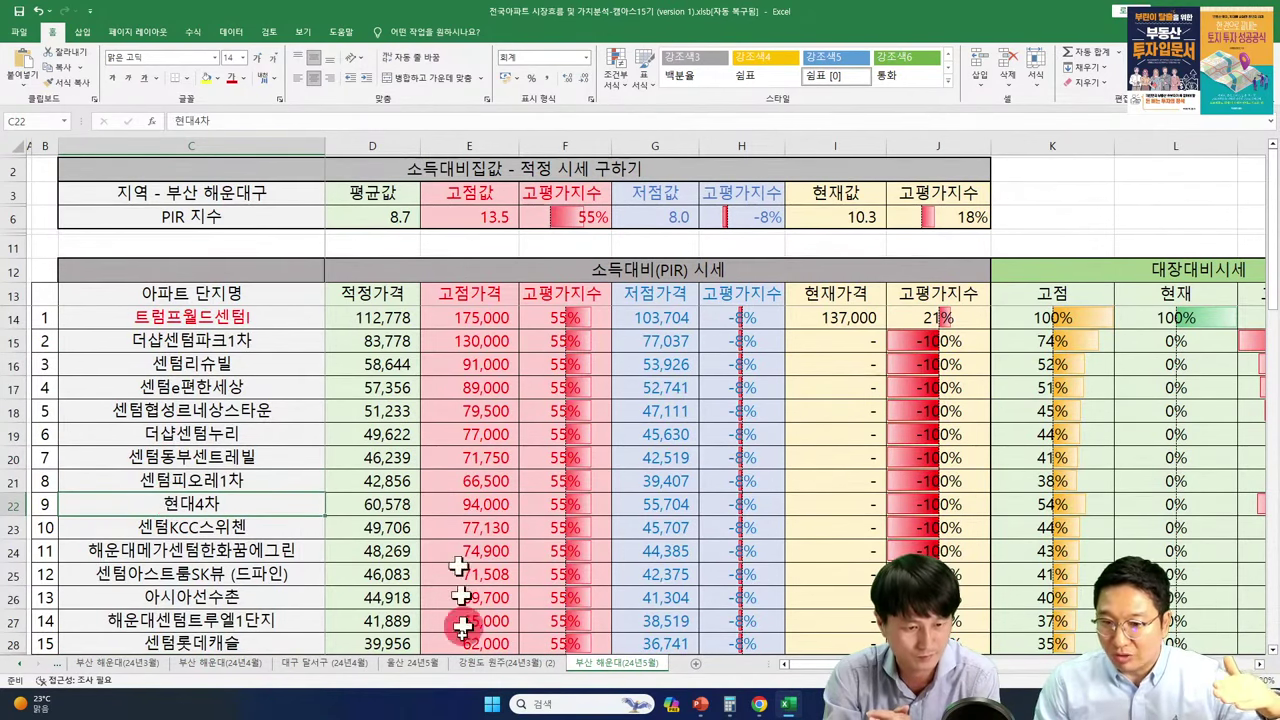
click(466, 507)
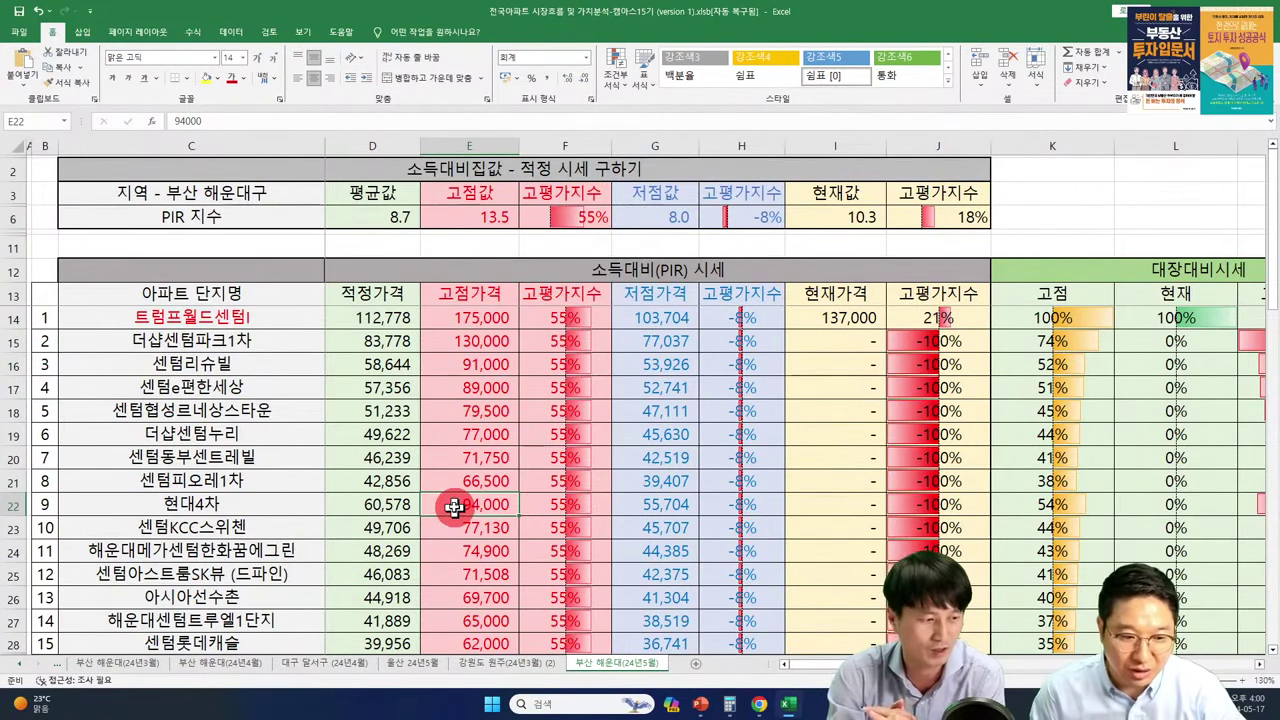
click(410, 384)
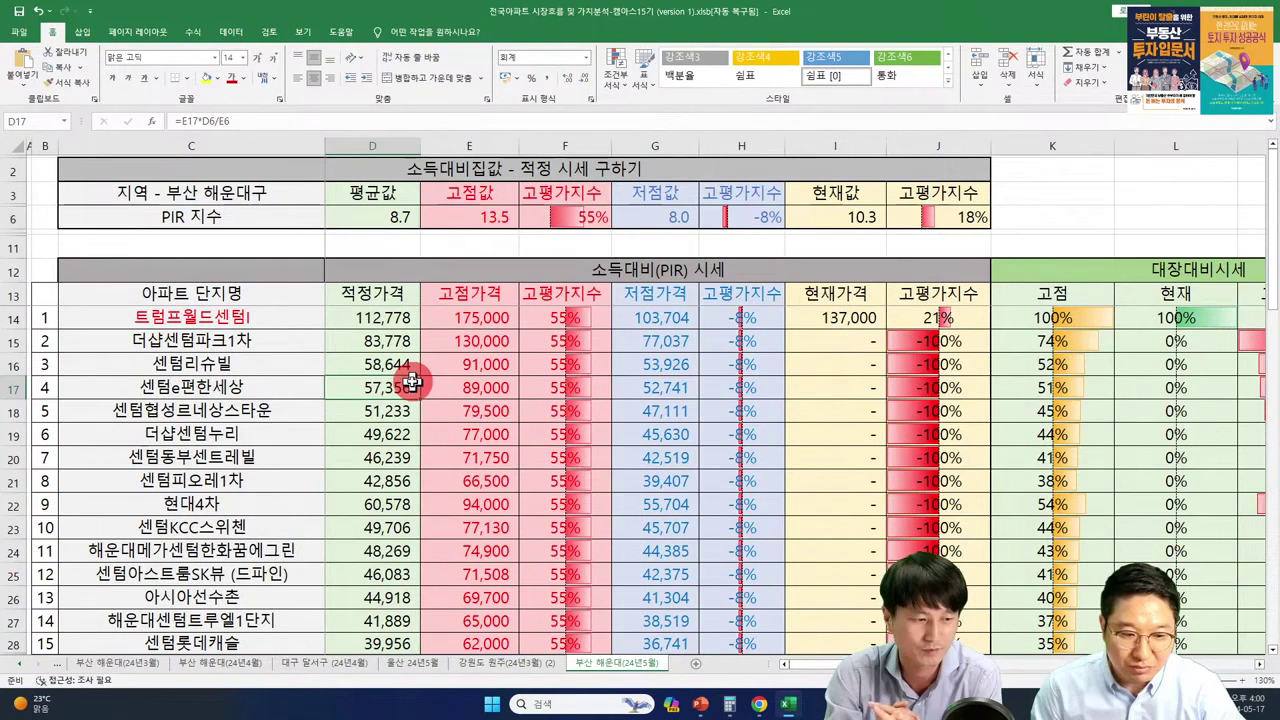
click(465, 387)
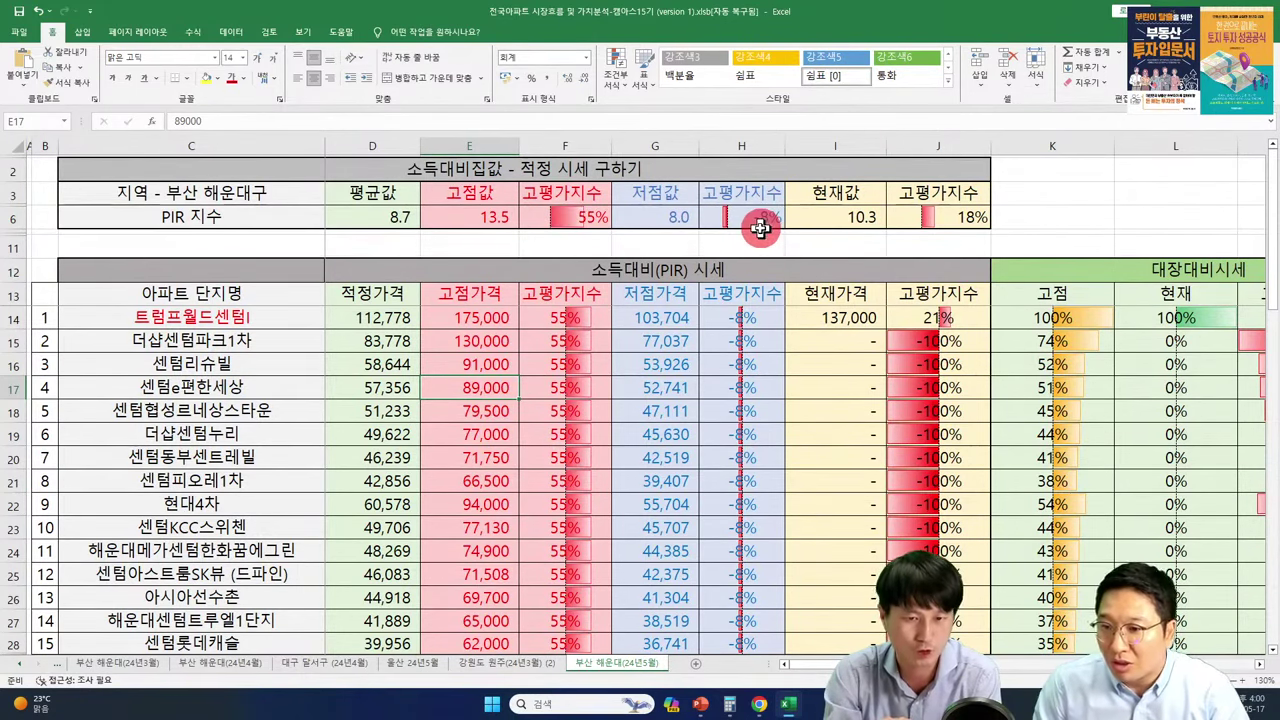
click(925, 220)
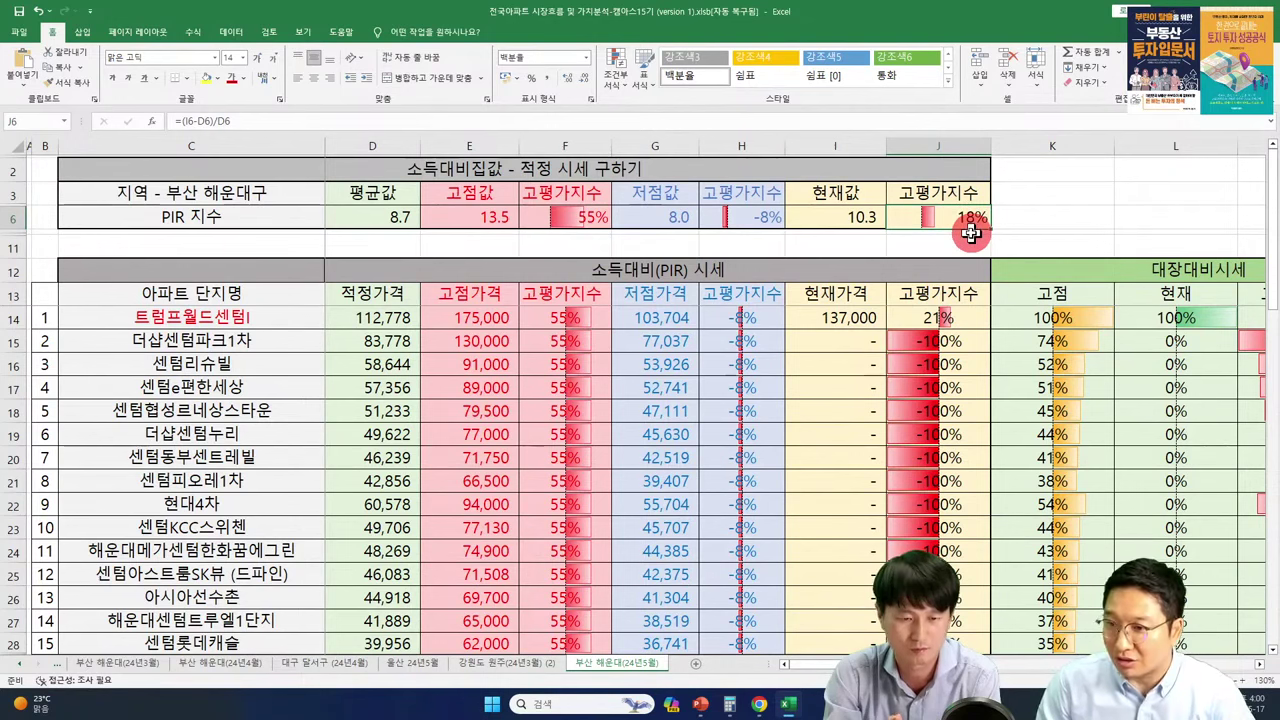
Step: Mark the current PIR overvaluation index, the listed complexes and the empty current price in red ink, and clear the markings
mouse_move(1000, 225)
mouse_down()
mouse_move(950, 256)
mouse_move(1012, 228)
mouse_move(876, 268)
mouse_up()
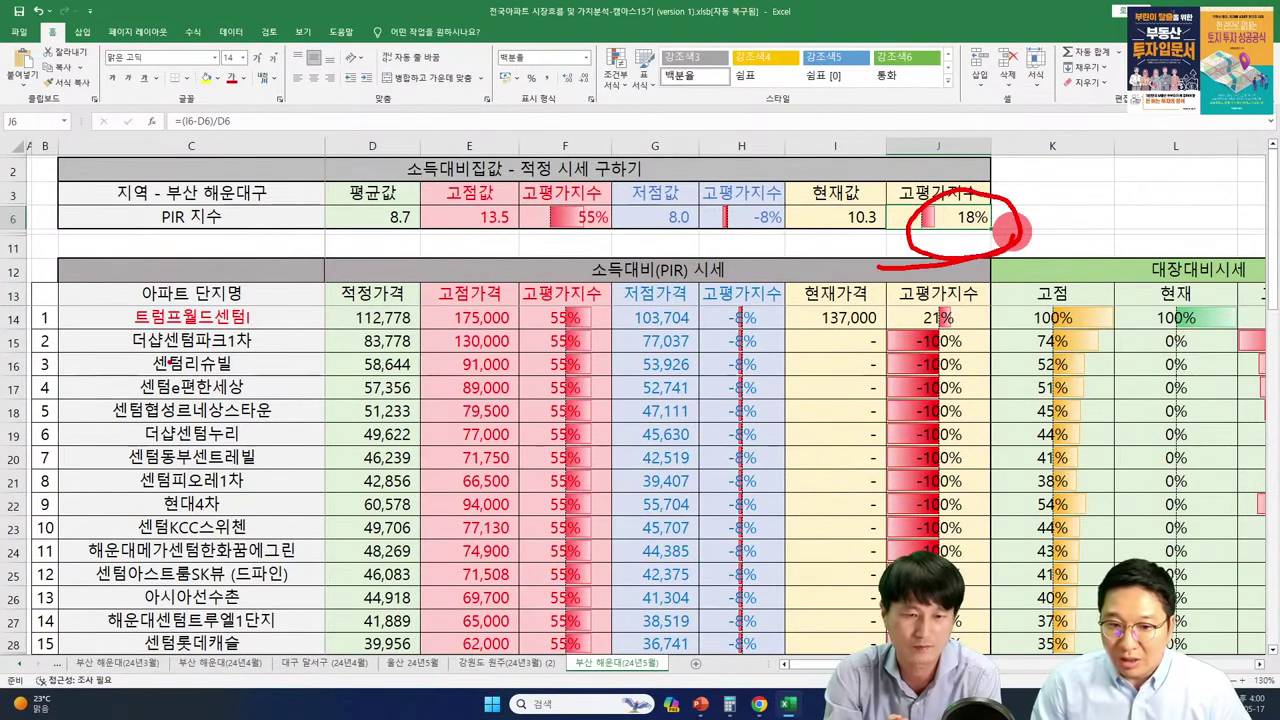
drag(250, 352, 283, 353)
drag(145, 373, 240, 369)
drag(133, 398, 243, 395)
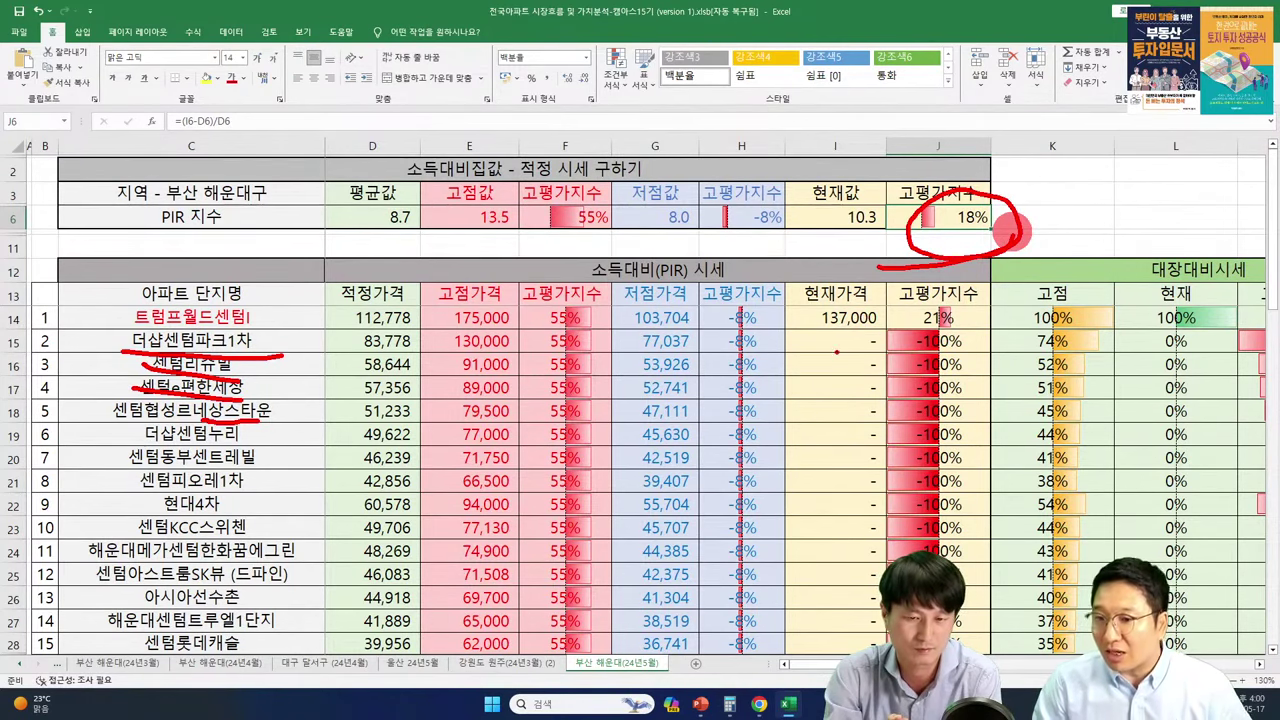
drag(852, 365, 884, 348)
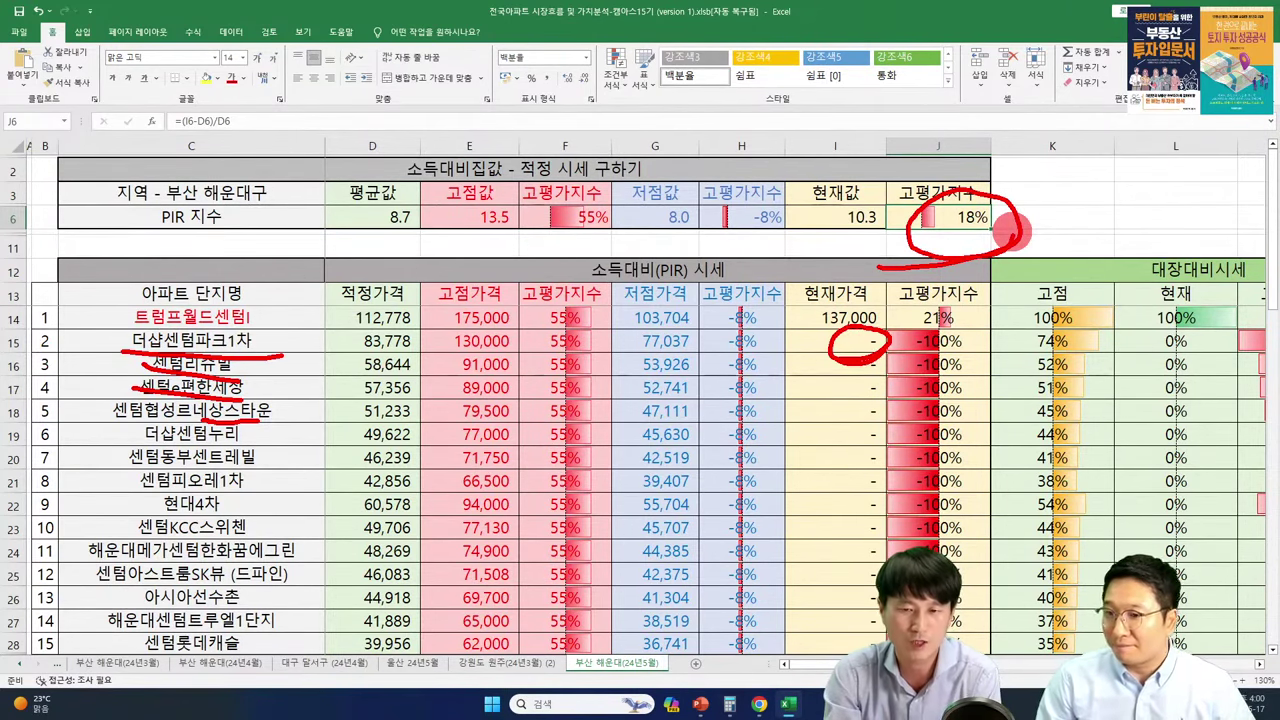
key(Escape)
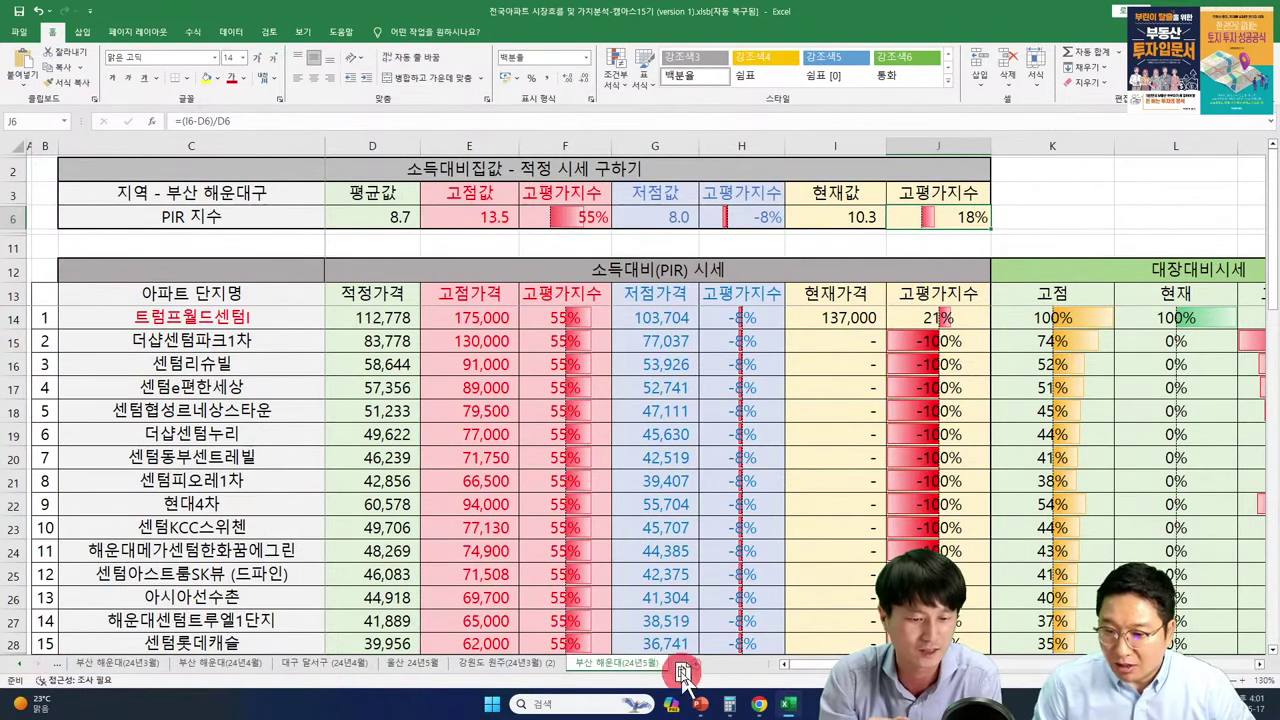
Step: Duplicate the 부산 해운대(24년5월) sheet after the original
drag(675, 662, 672, 665)
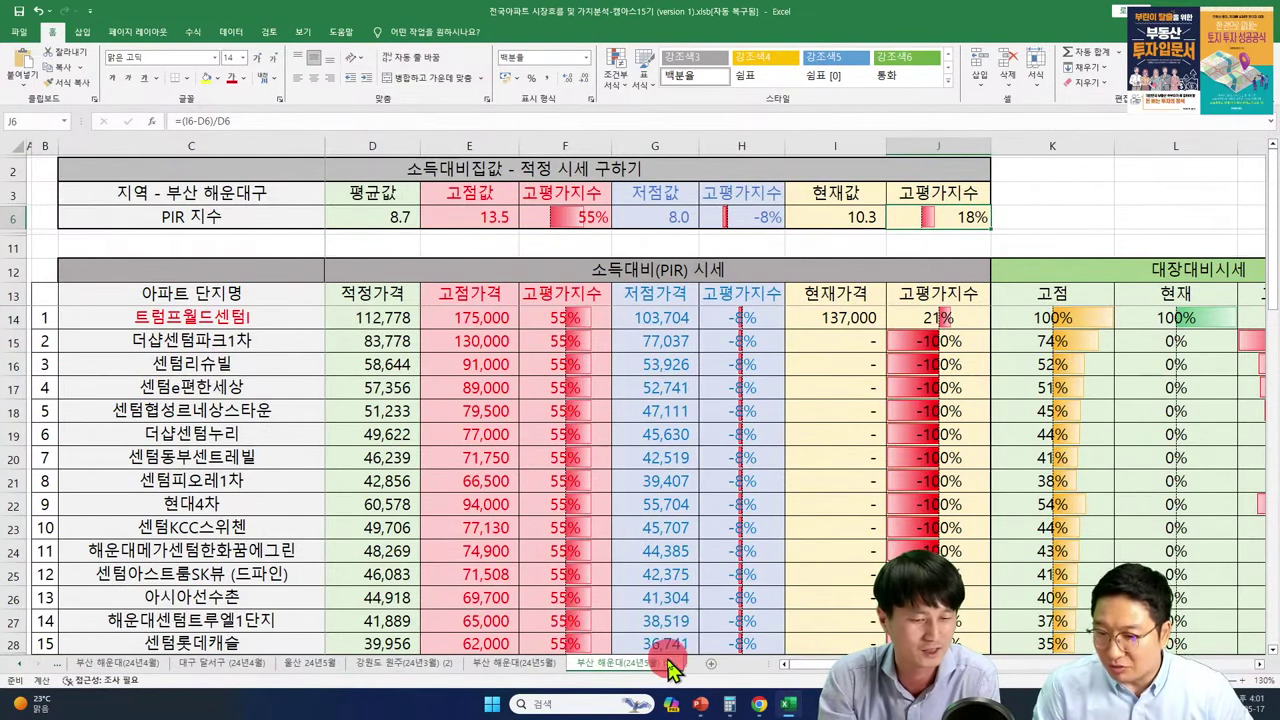
right_click(672, 665)
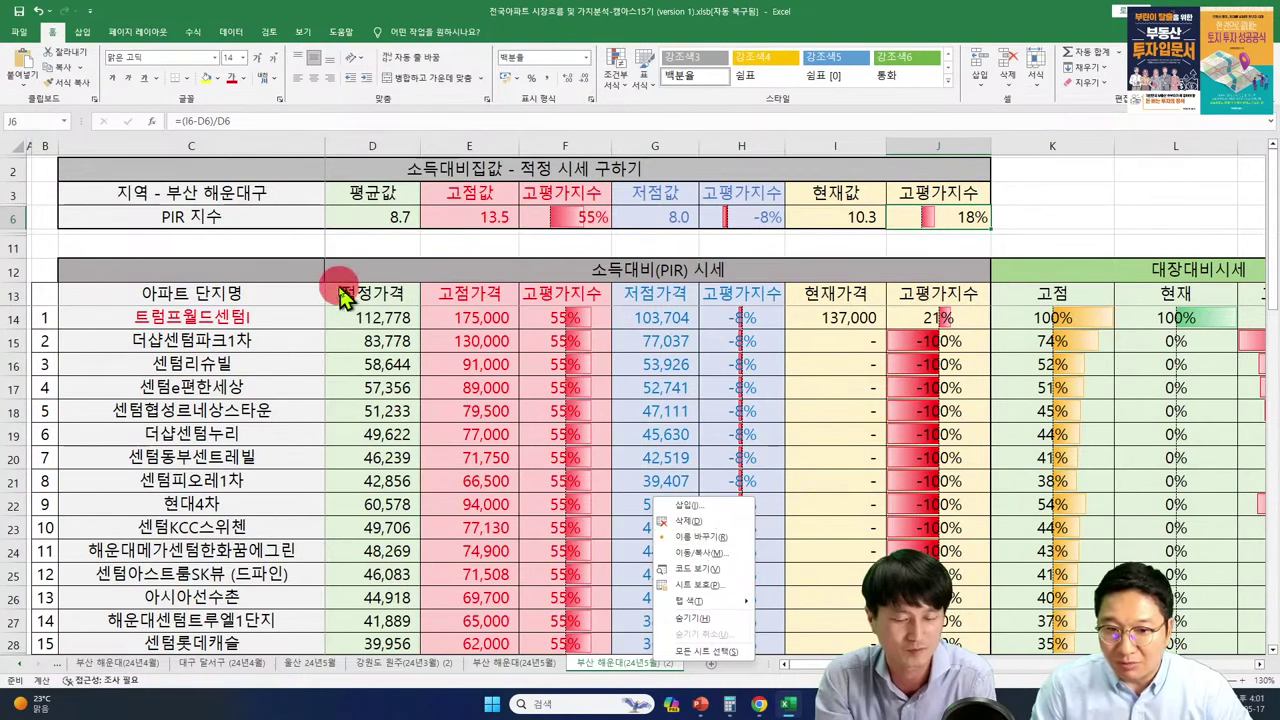
Step: Change the region label in cell C3 of the copied sheet to "지역 - 서울 송파구"
click(257, 193)
key(F2)
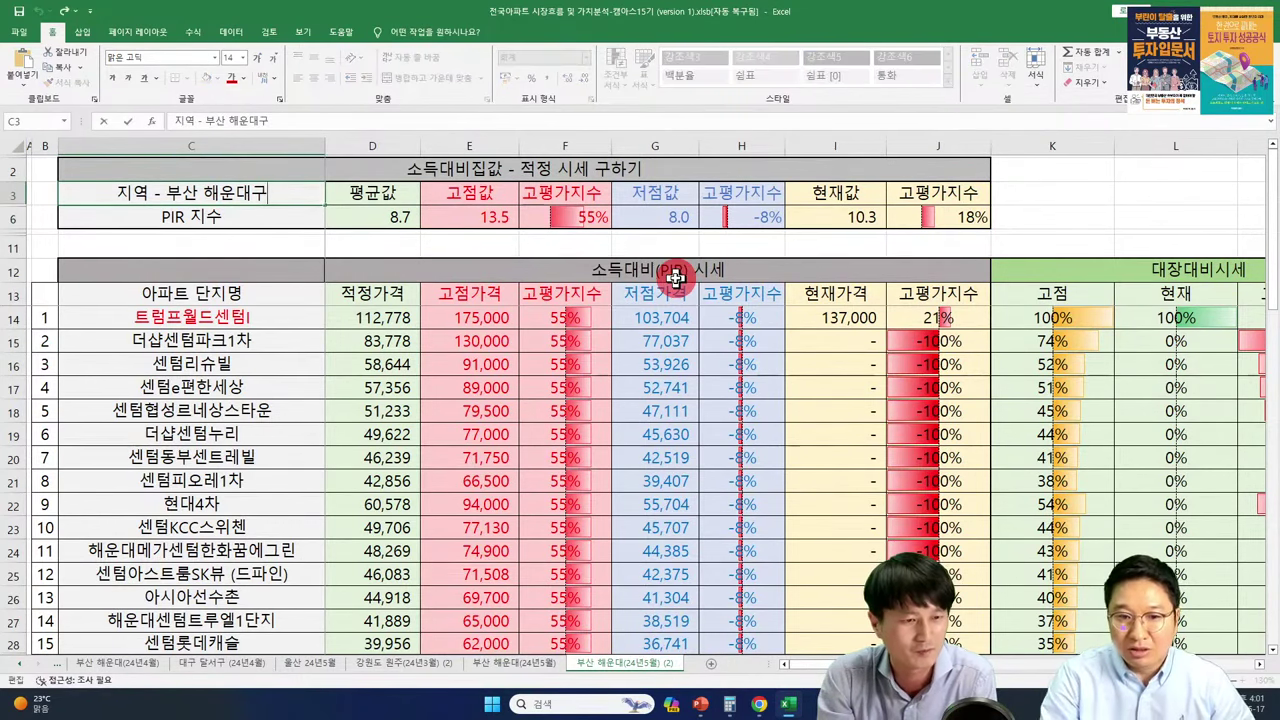
key(BackSpace)
key(BackSpace)
key(BackSpace)
key(BackSpace)
key(BackSpace)
key(BackSpace)
key(BackSpace)
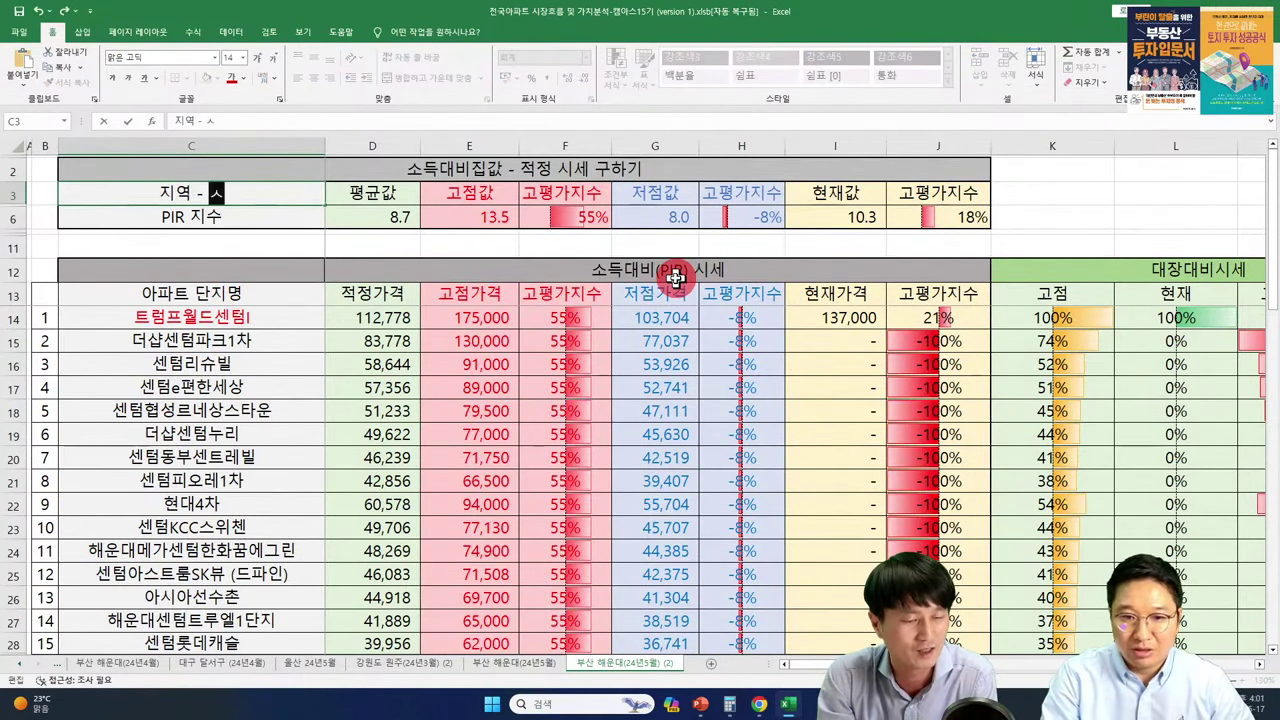
text(서울 송파구)
key(Return)
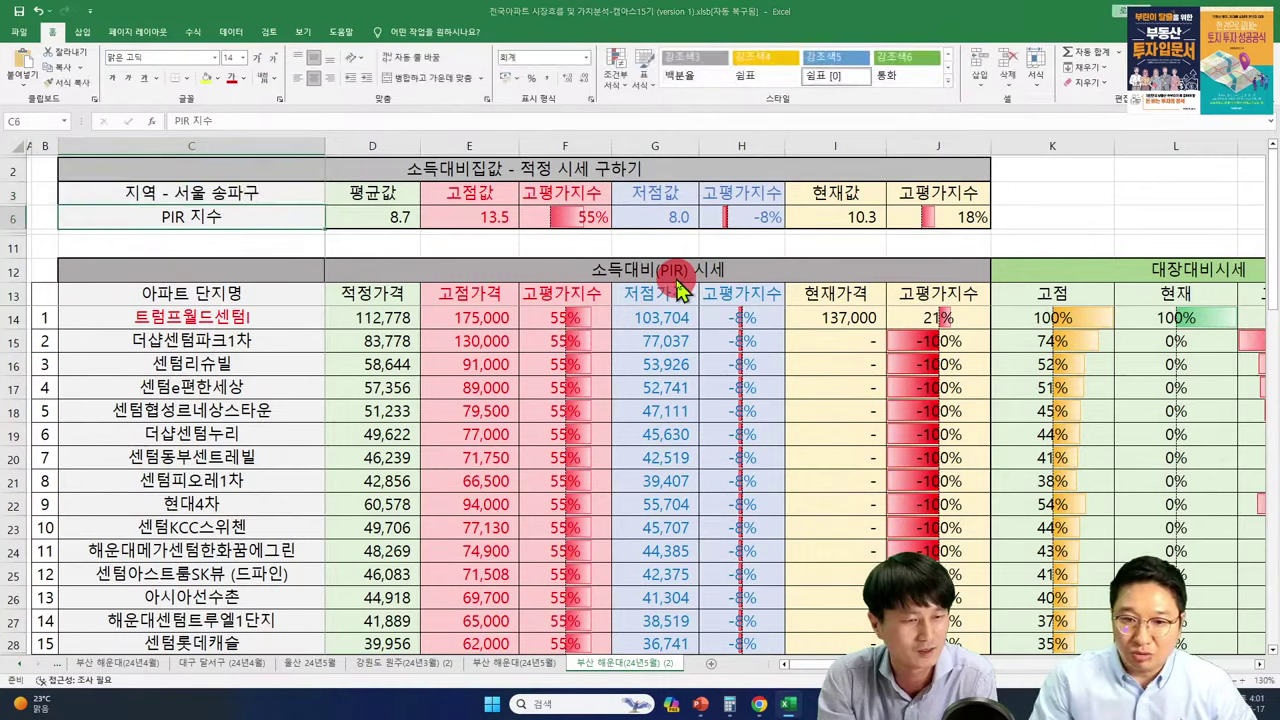
Step: Switch to the 리치고 site in the browser, close the complex comparison, and open 5월 시황 분석
key(alt+Tab)
click(440, 14)
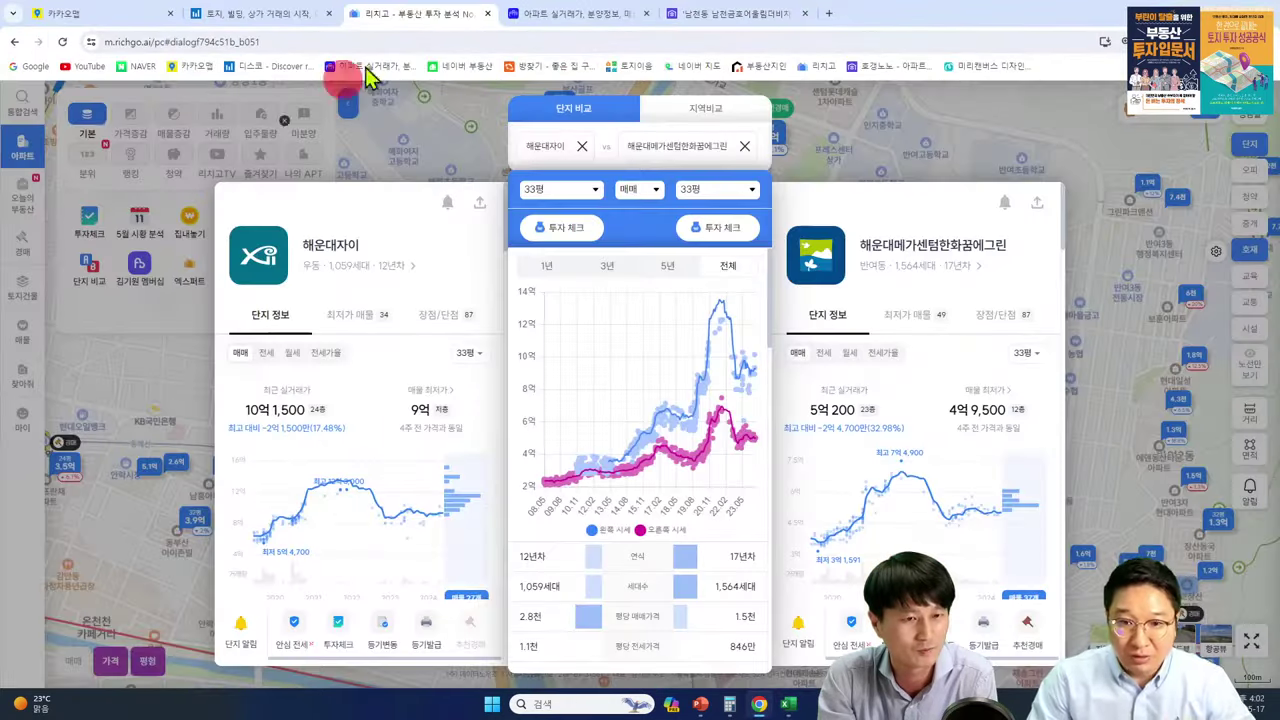
click(752, 140)
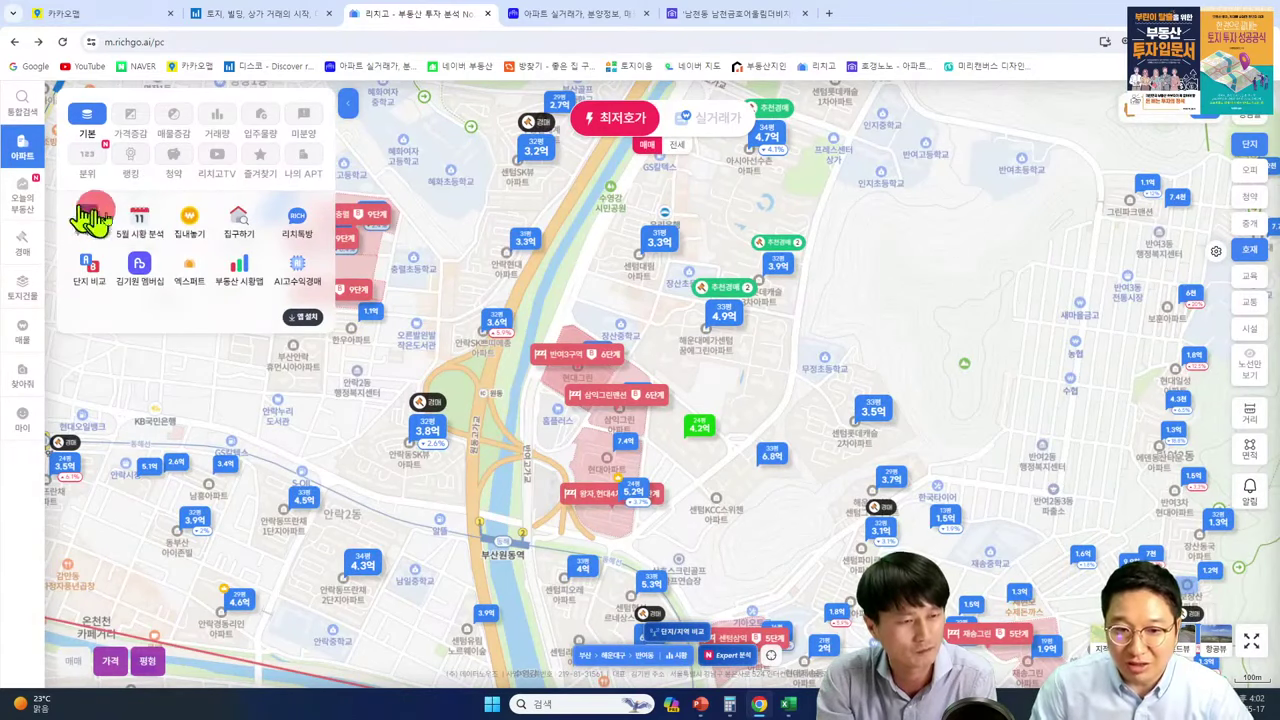
click(138, 228)
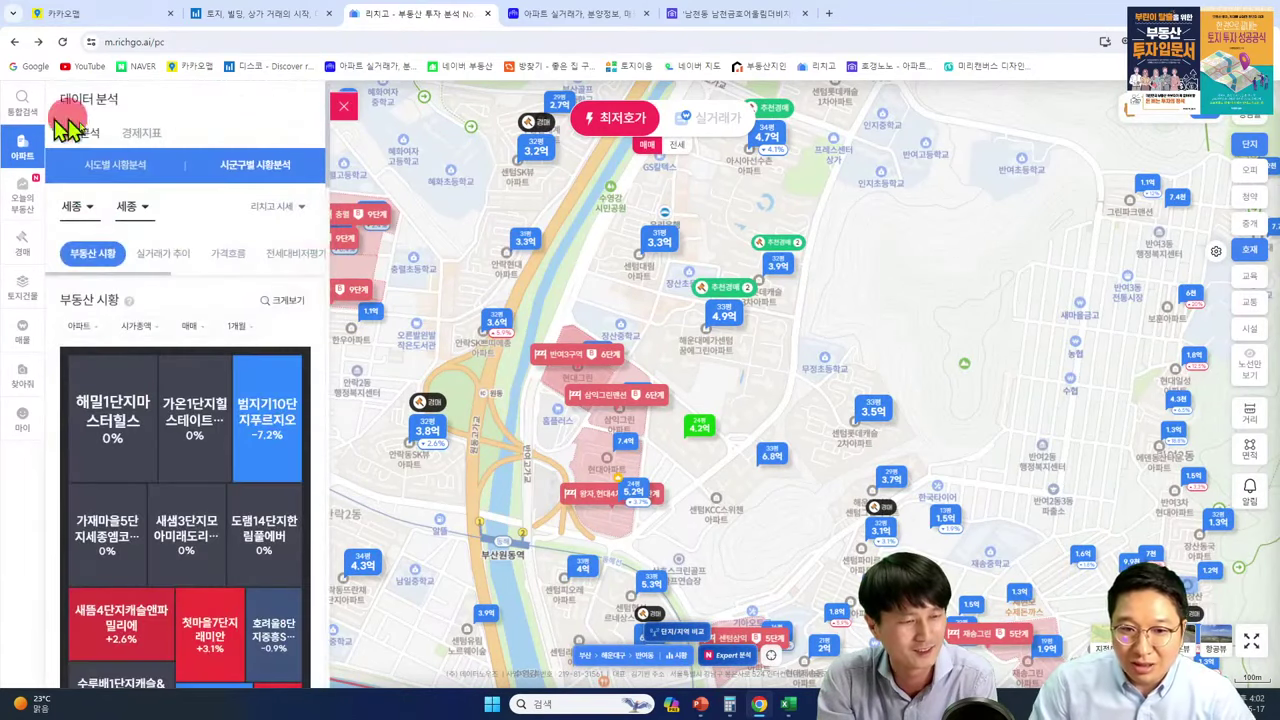
Step: Set the district market analysis region to 서울 송파구 and load its data
click(78, 207)
click(508, 180)
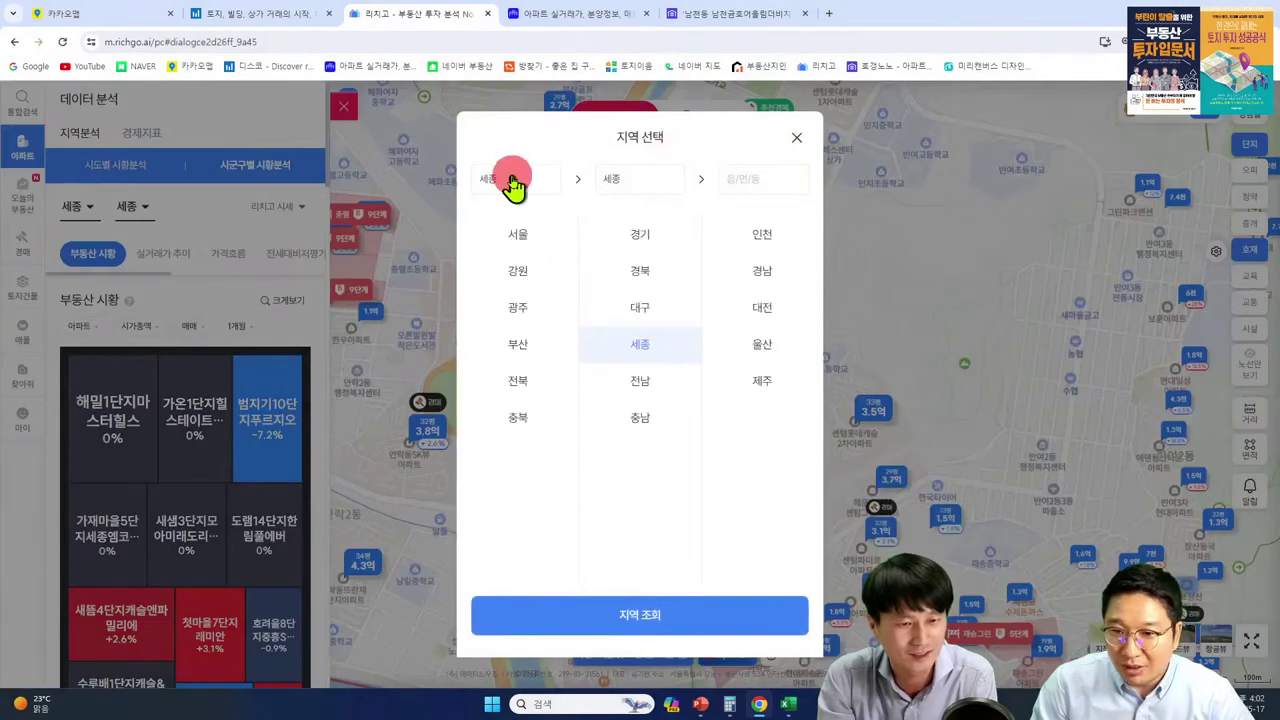
click(517, 232)
click(625, 182)
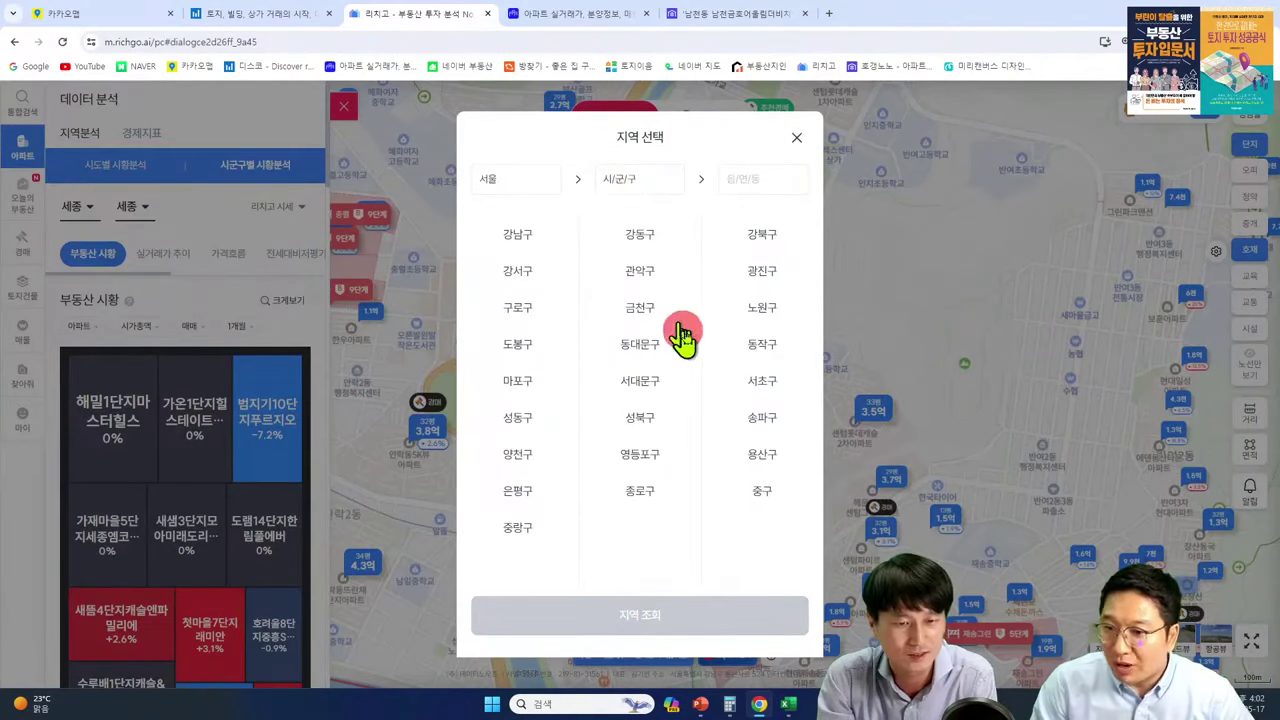
click(763, 417)
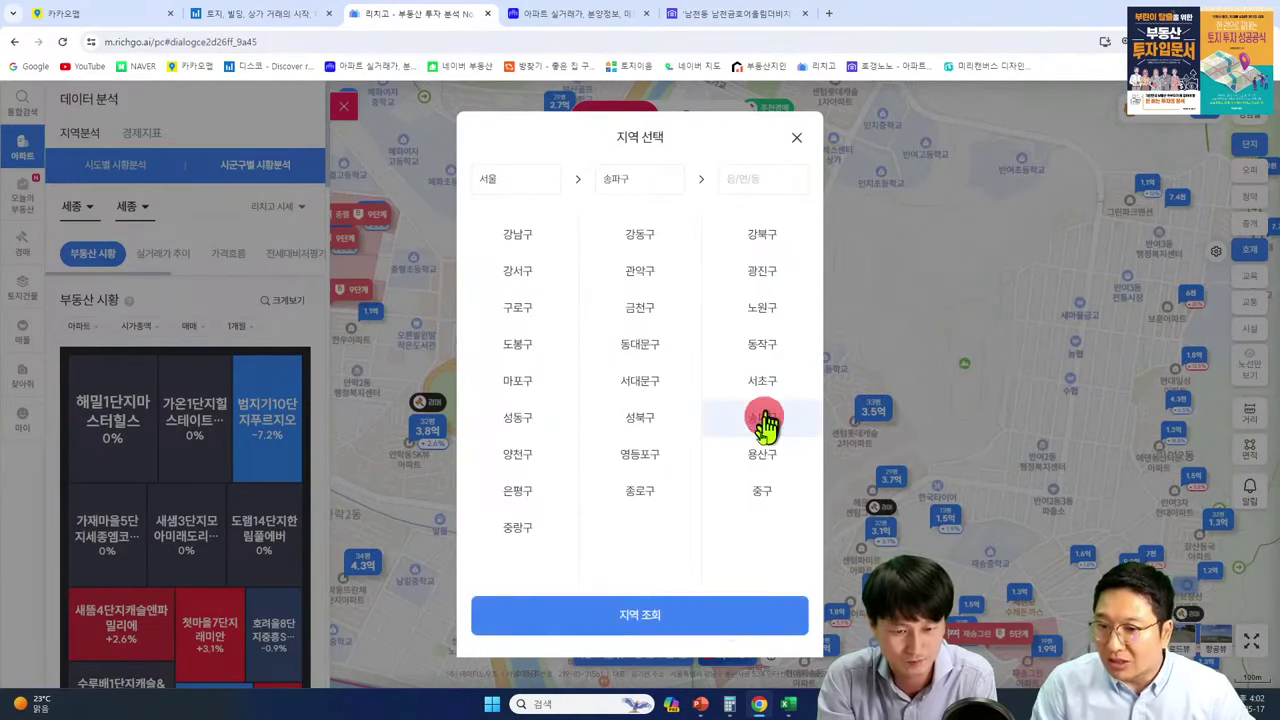
click(727, 624)
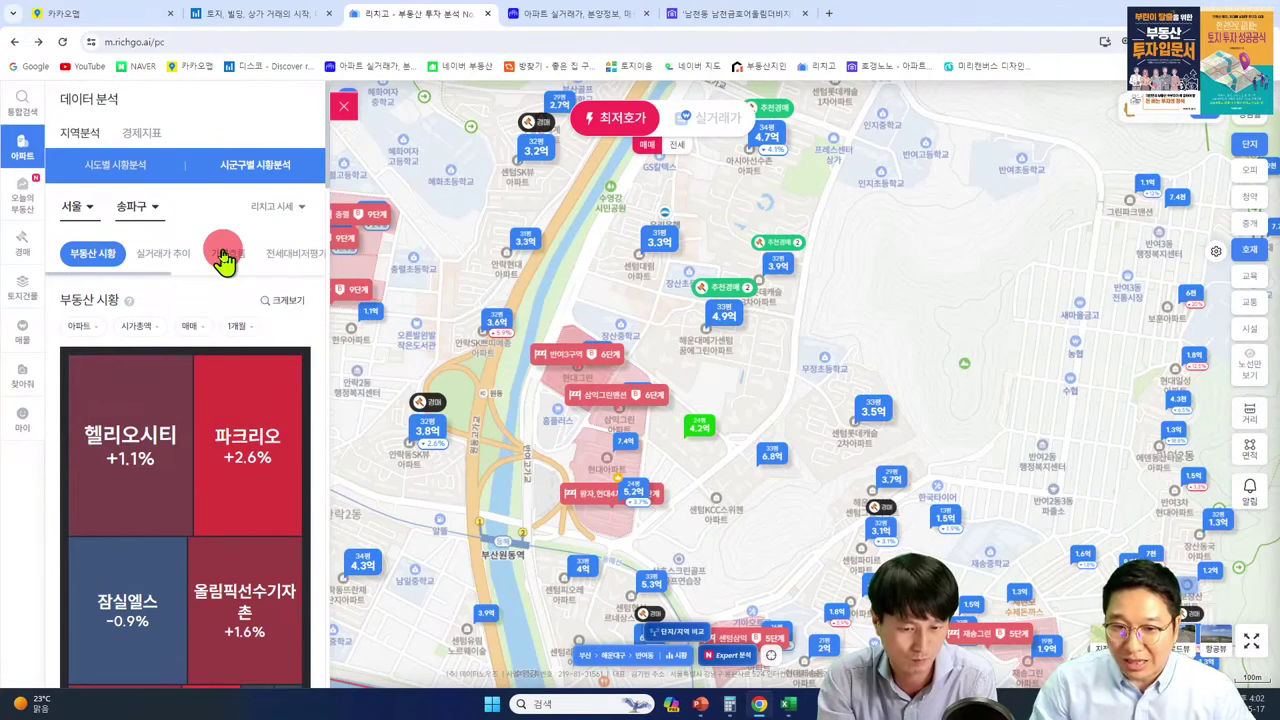
Step: Find the 소득대비 저평가 chart for 송파구 and set its period to 15년
scroll(200, 297, down, 2)
scroll(197, 305, up, 2)
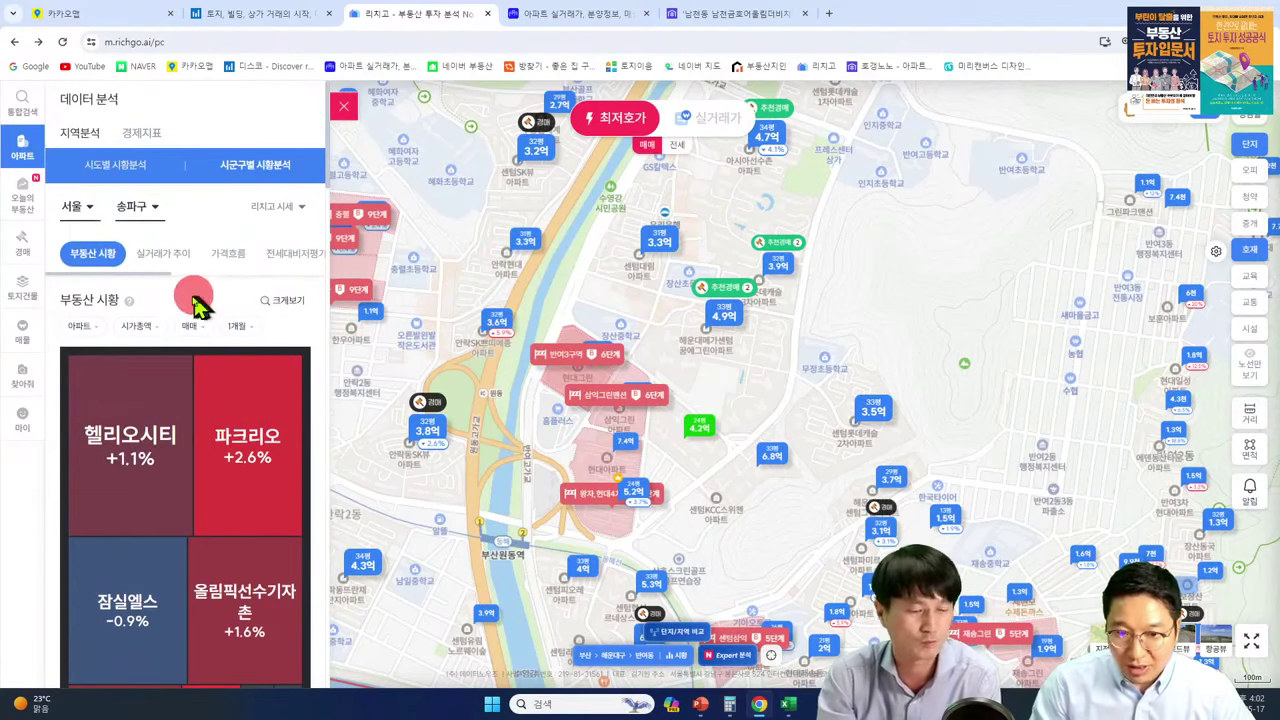
scroll(209, 415, down, 10)
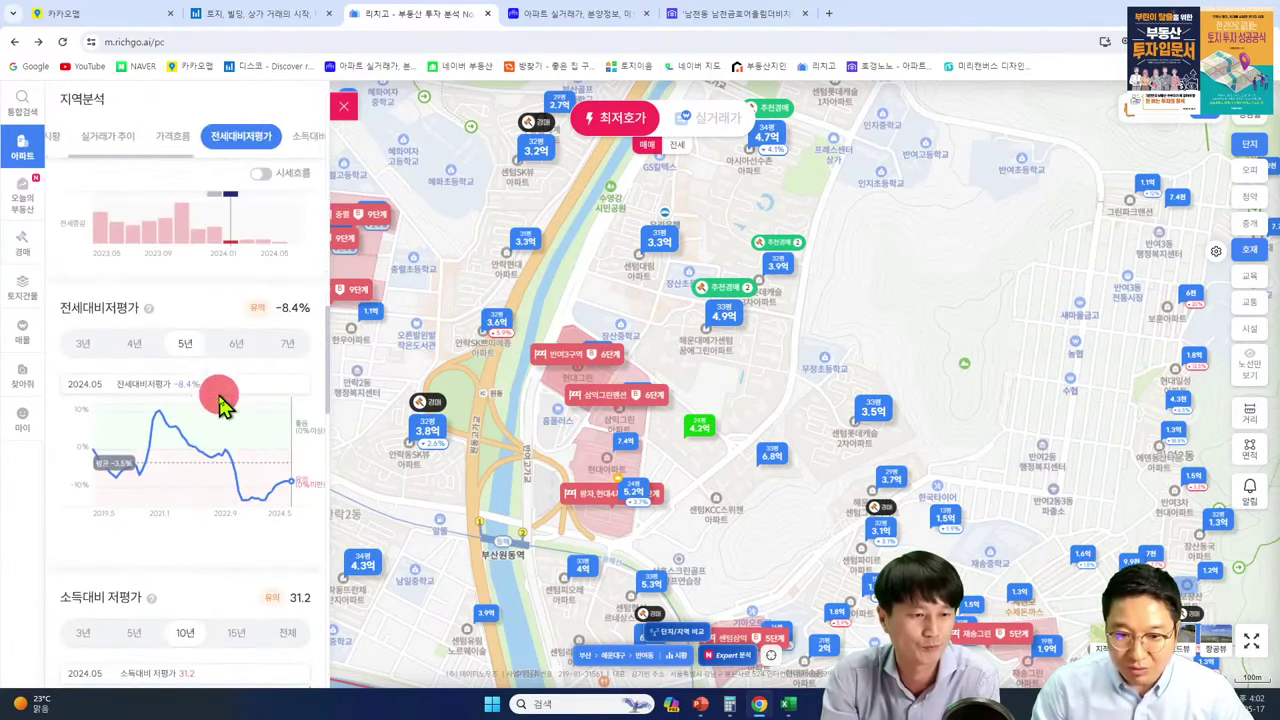
scroll(240, 360, down, 2)
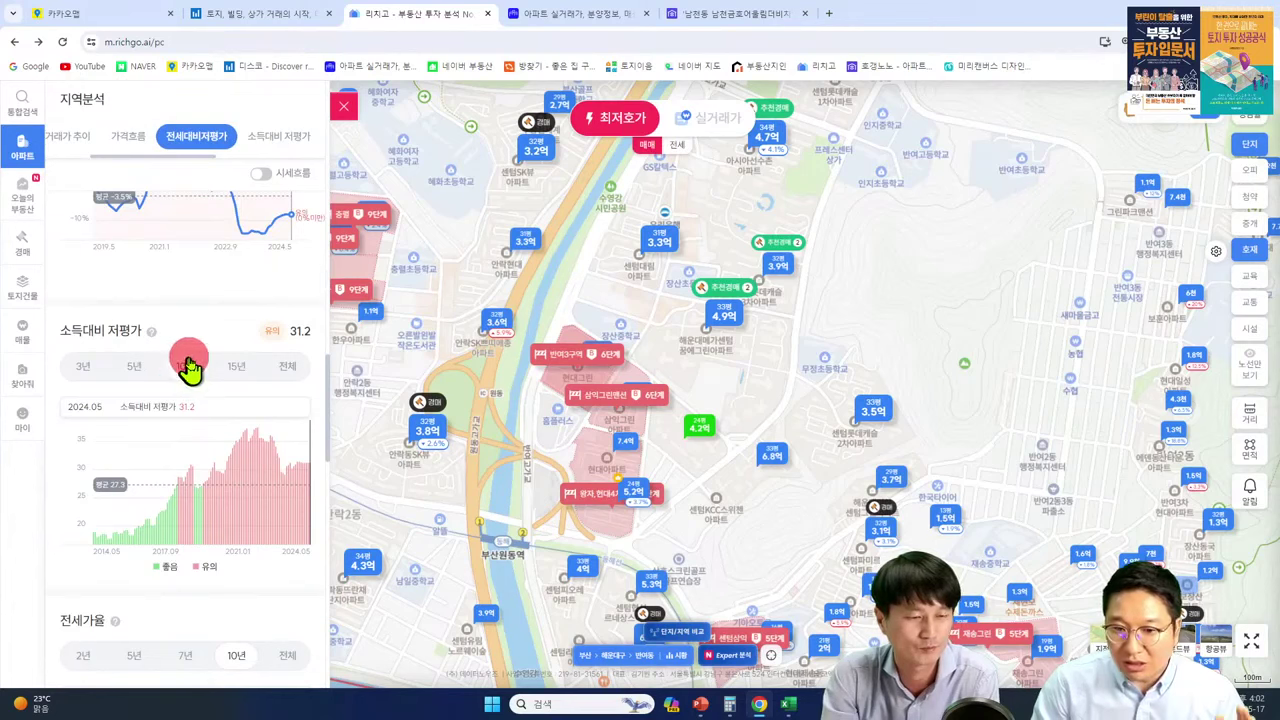
scroll(190, 367, down, 6)
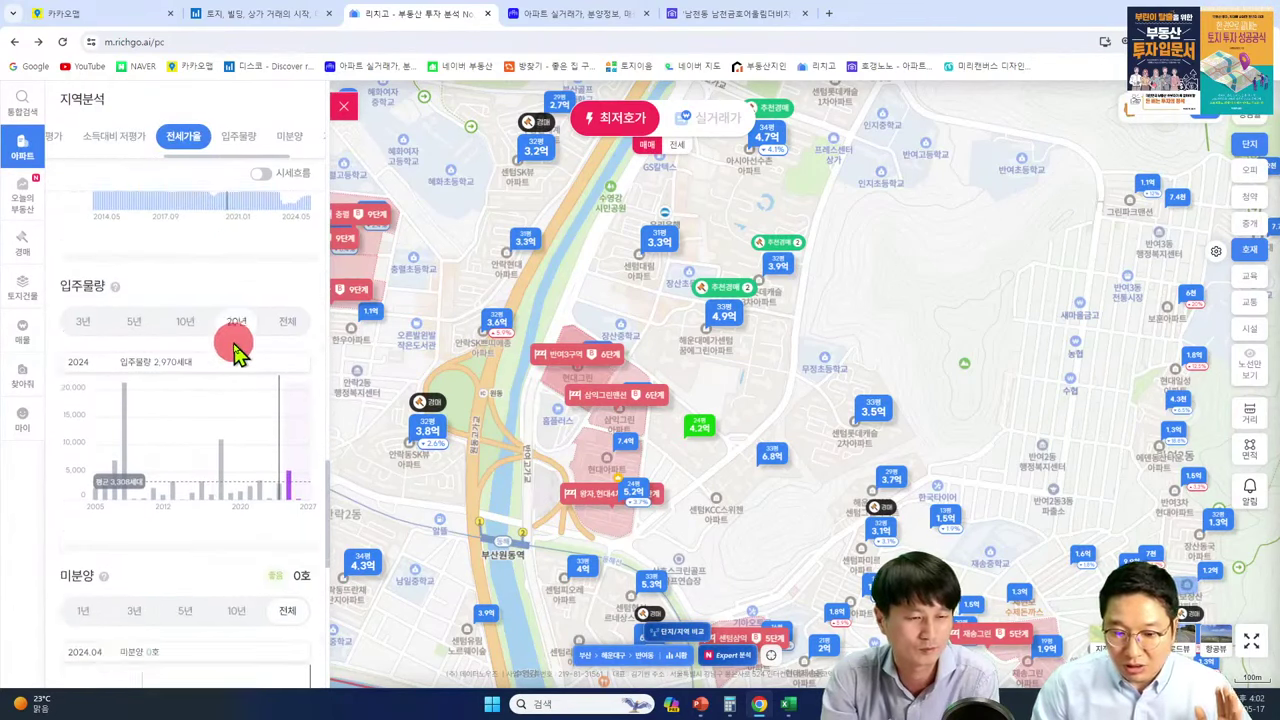
scroll(237, 350, up, 5)
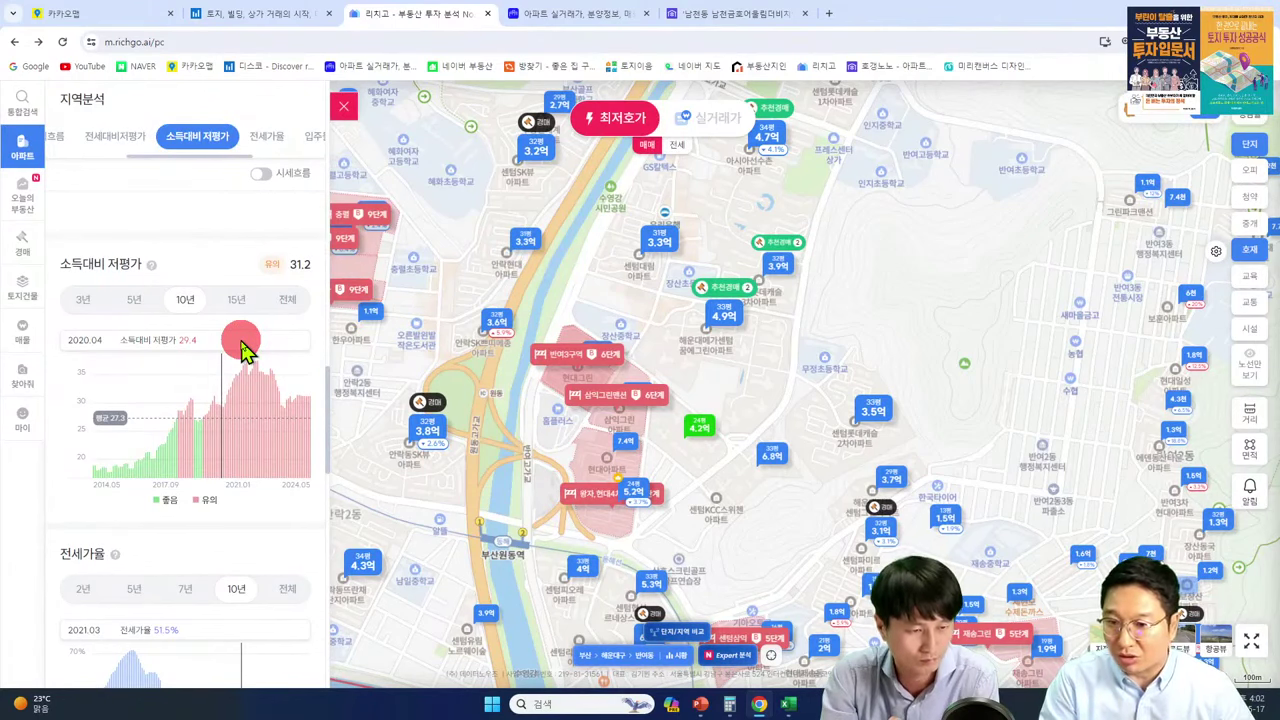
click(238, 302)
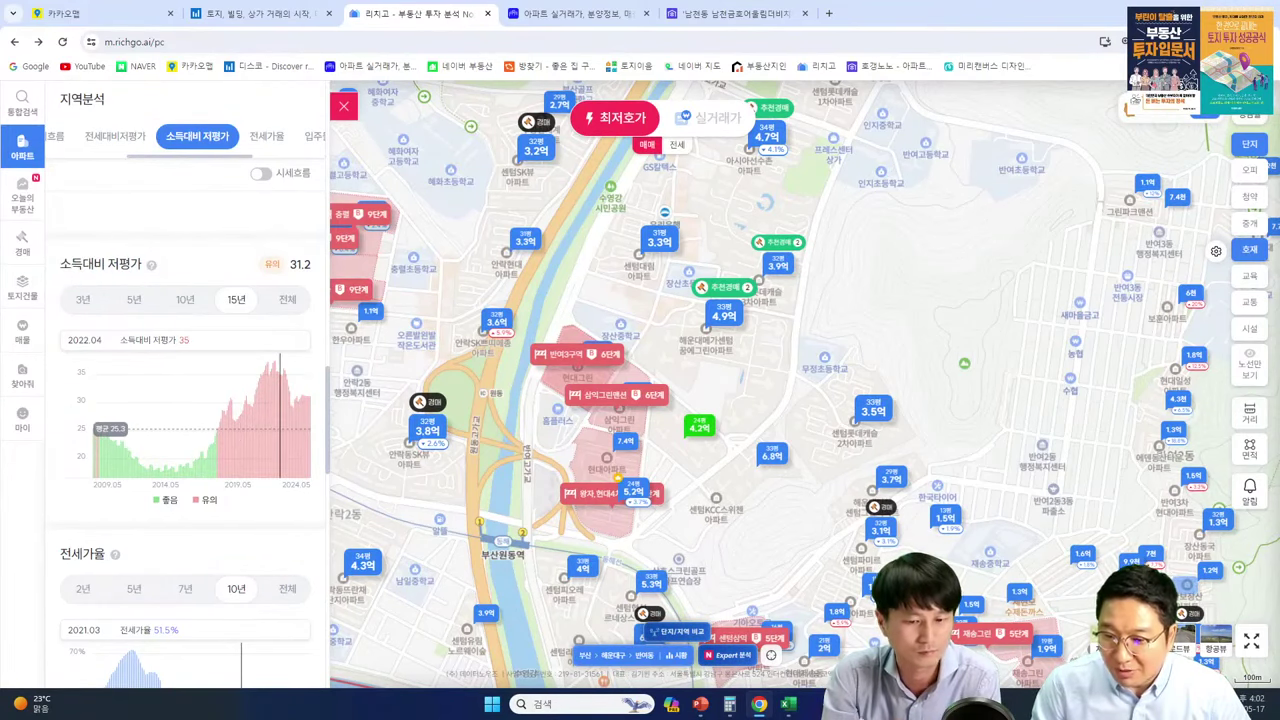
Step: Switch back to Excel and set the average PIR value in cell D6 to 25.3
click(788, 704)
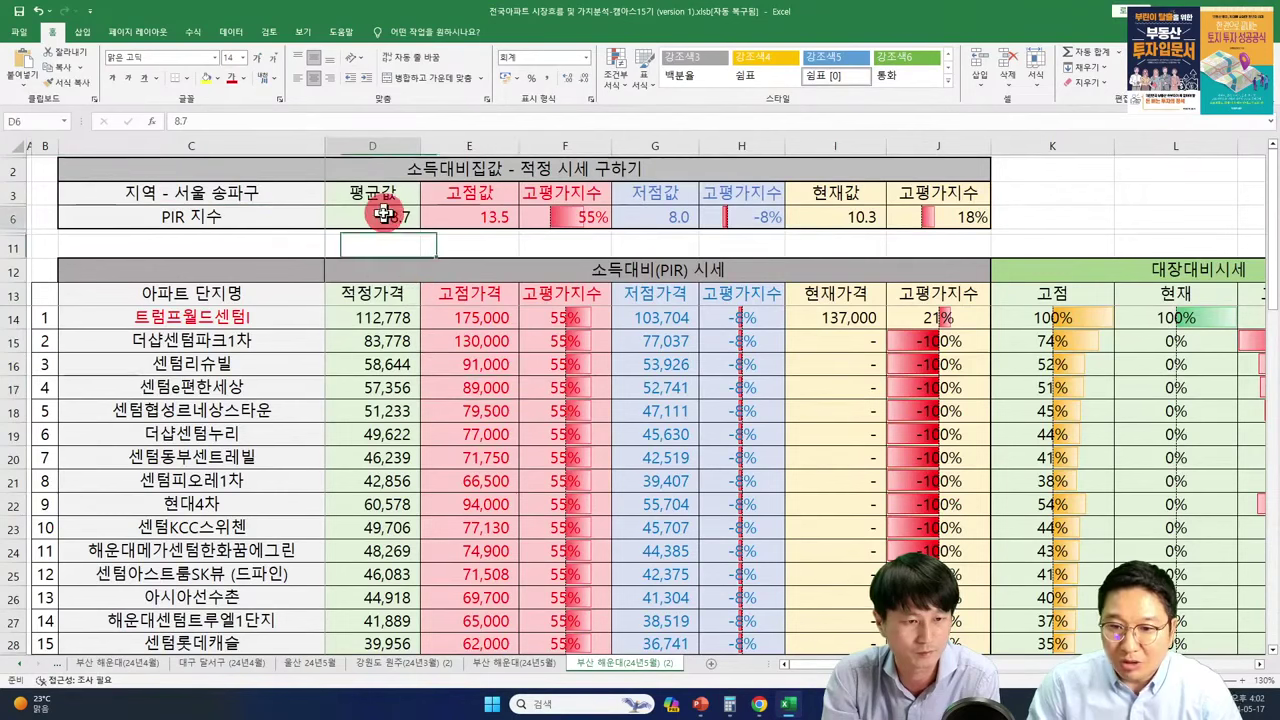
text(23.5)
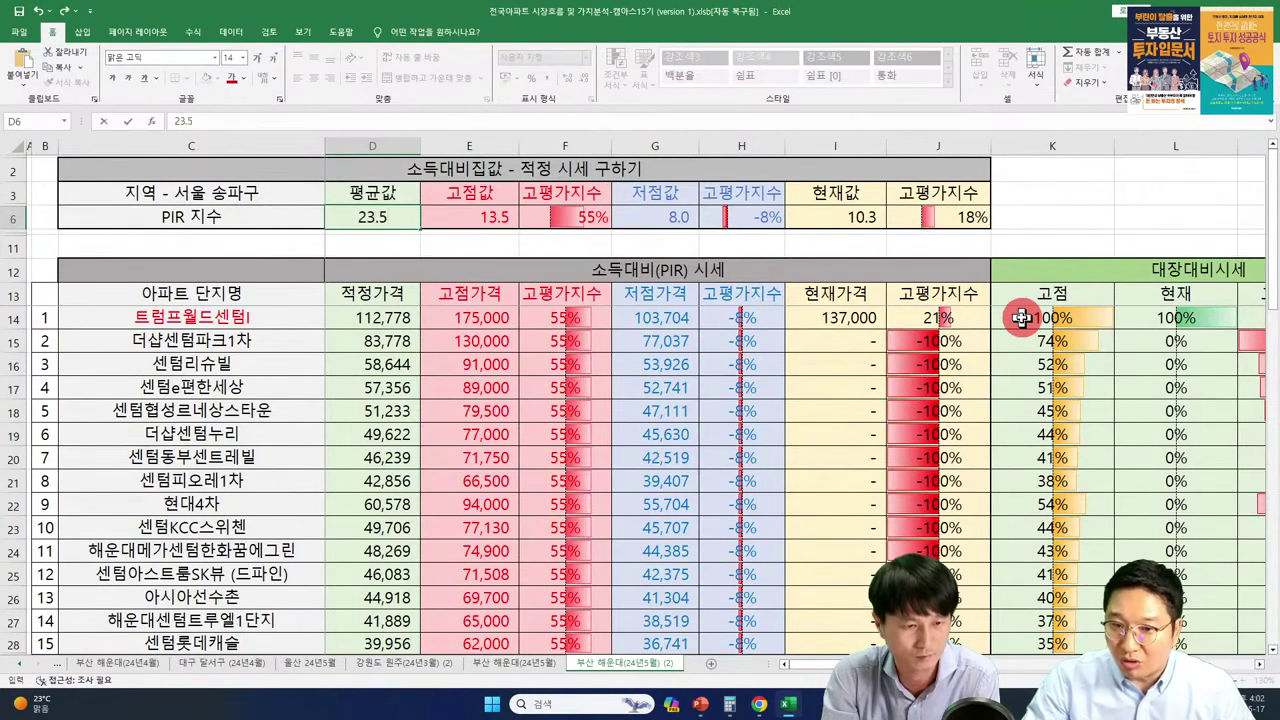
key(Return)
key(Up)
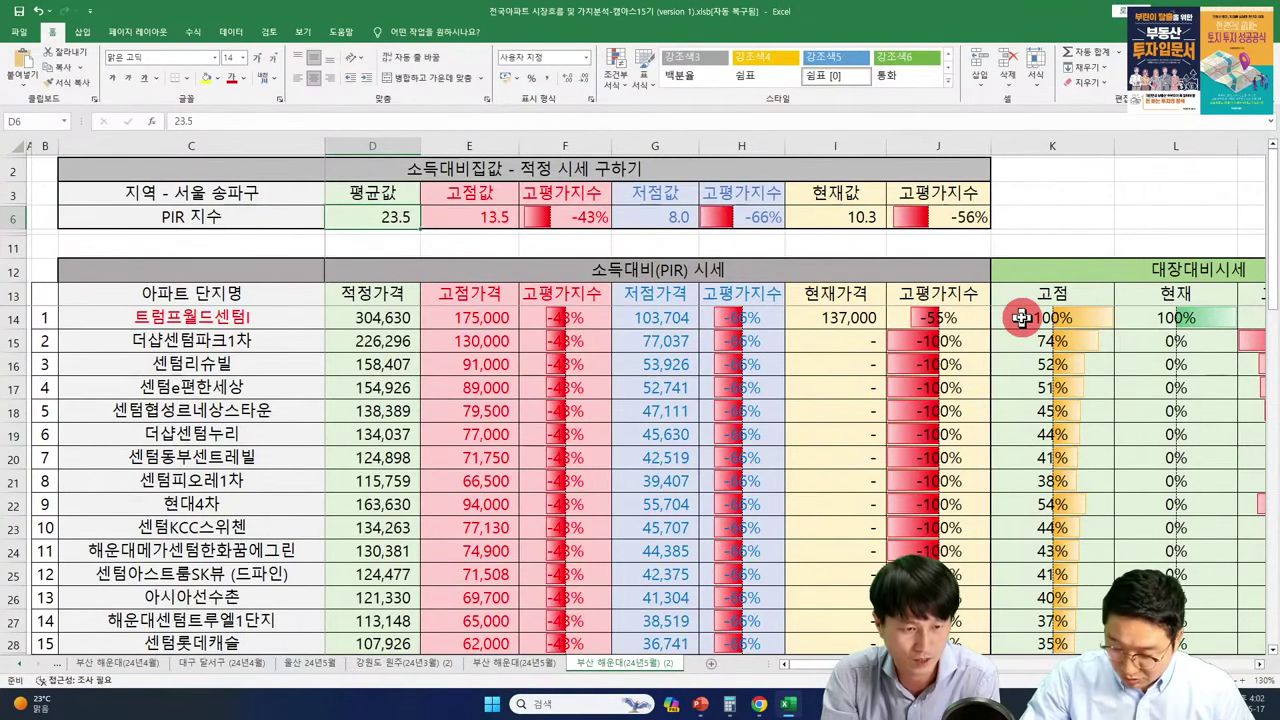
text(25.3)
key(Return)
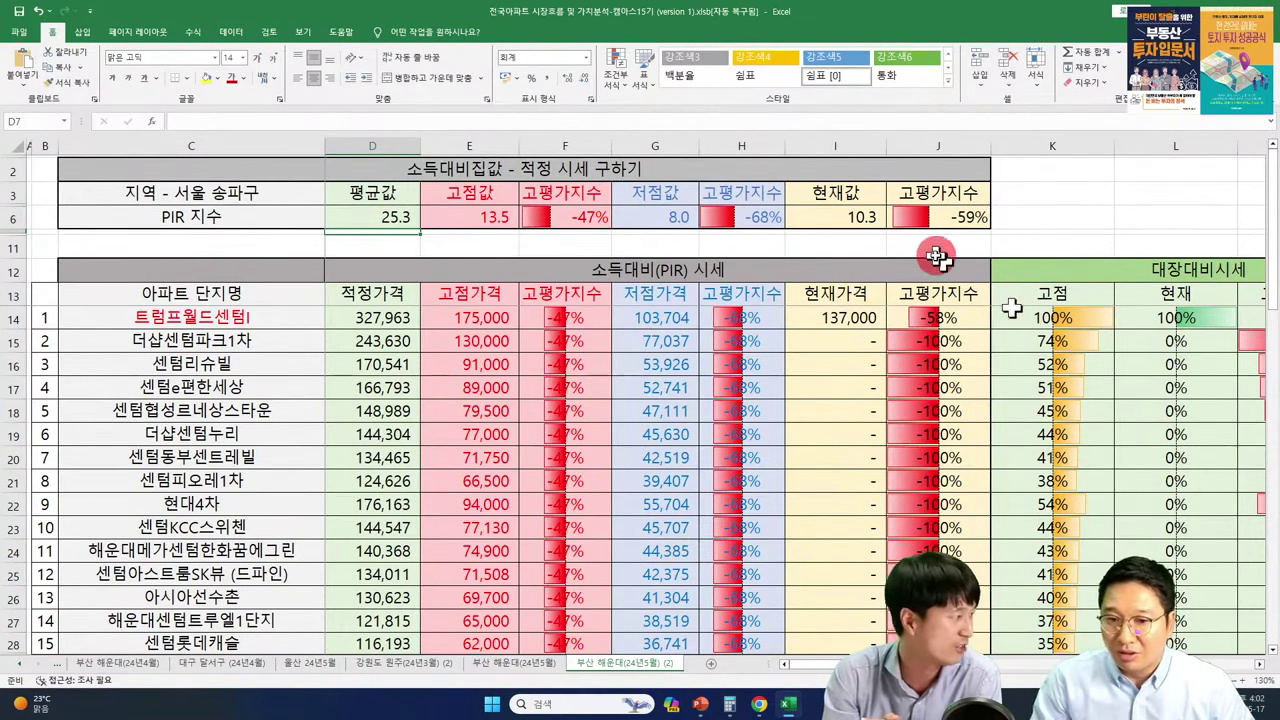
Step: Look up the 15-year peak in 리치고's 소득대비 저평가 chart and enter 37.5 as the PIR 고점값 in Excel cell E6
key(alt+Tab)
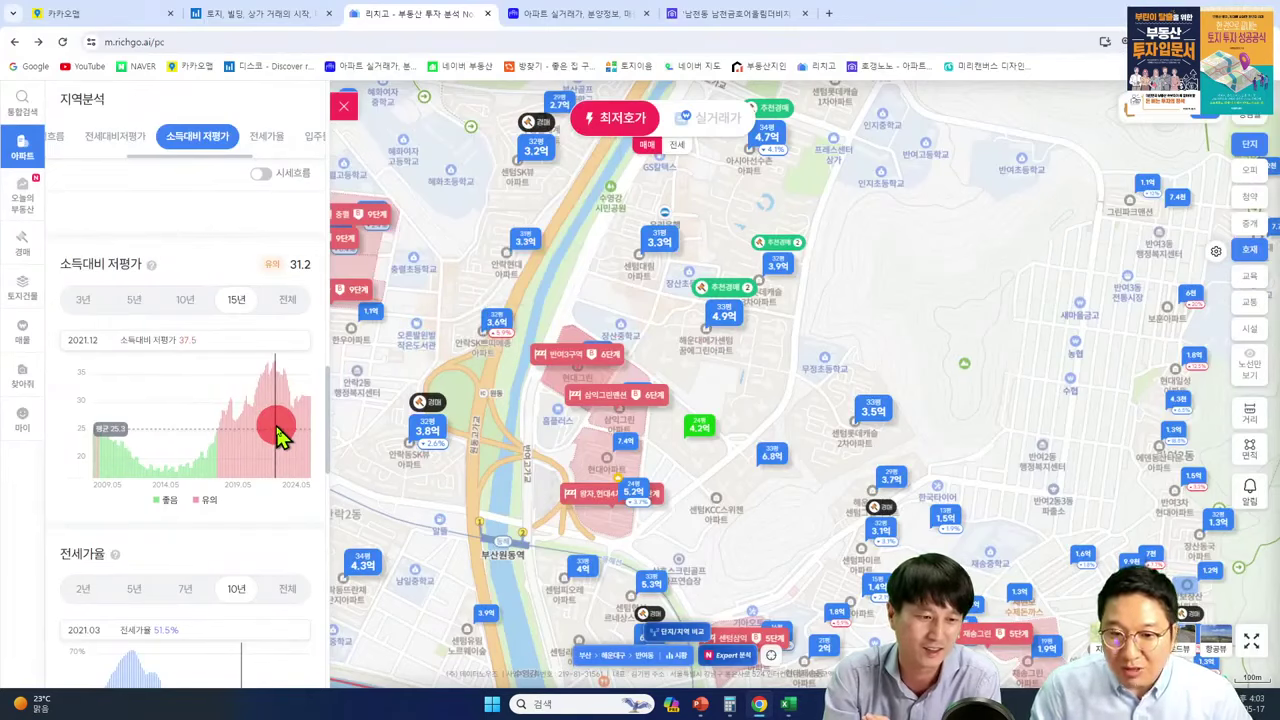
key(alt+Tab)
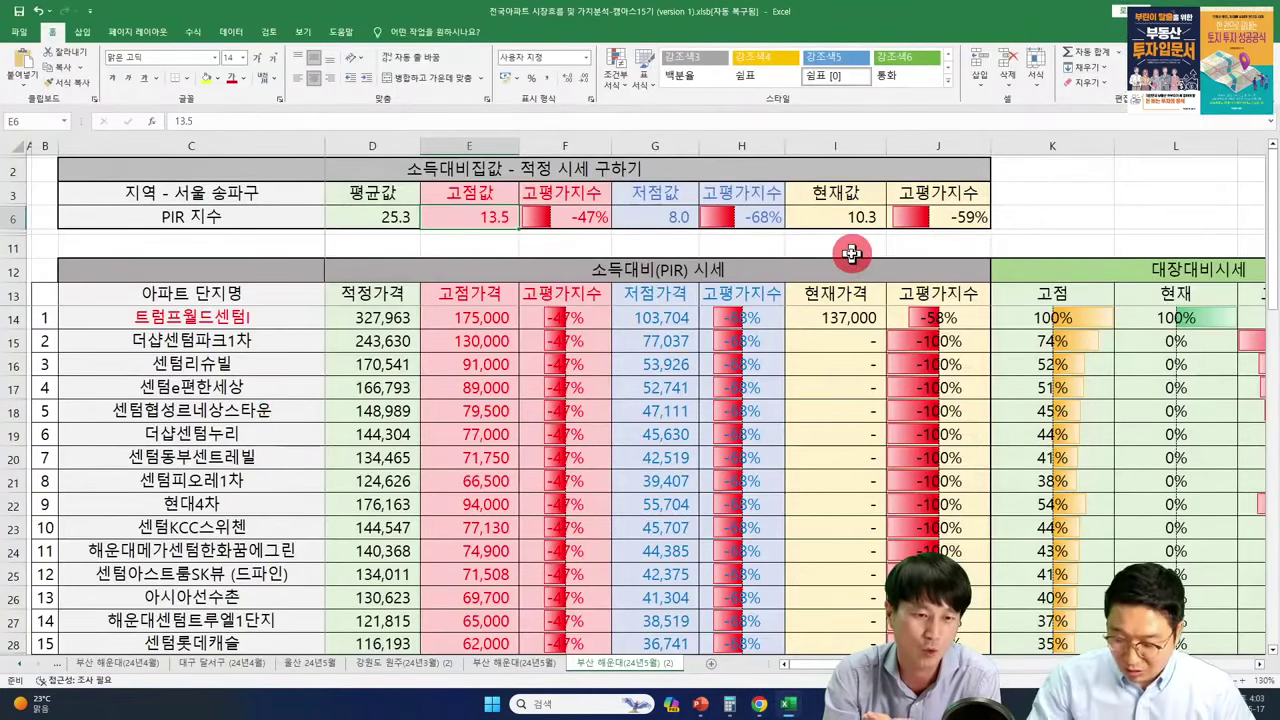
text(37.5)
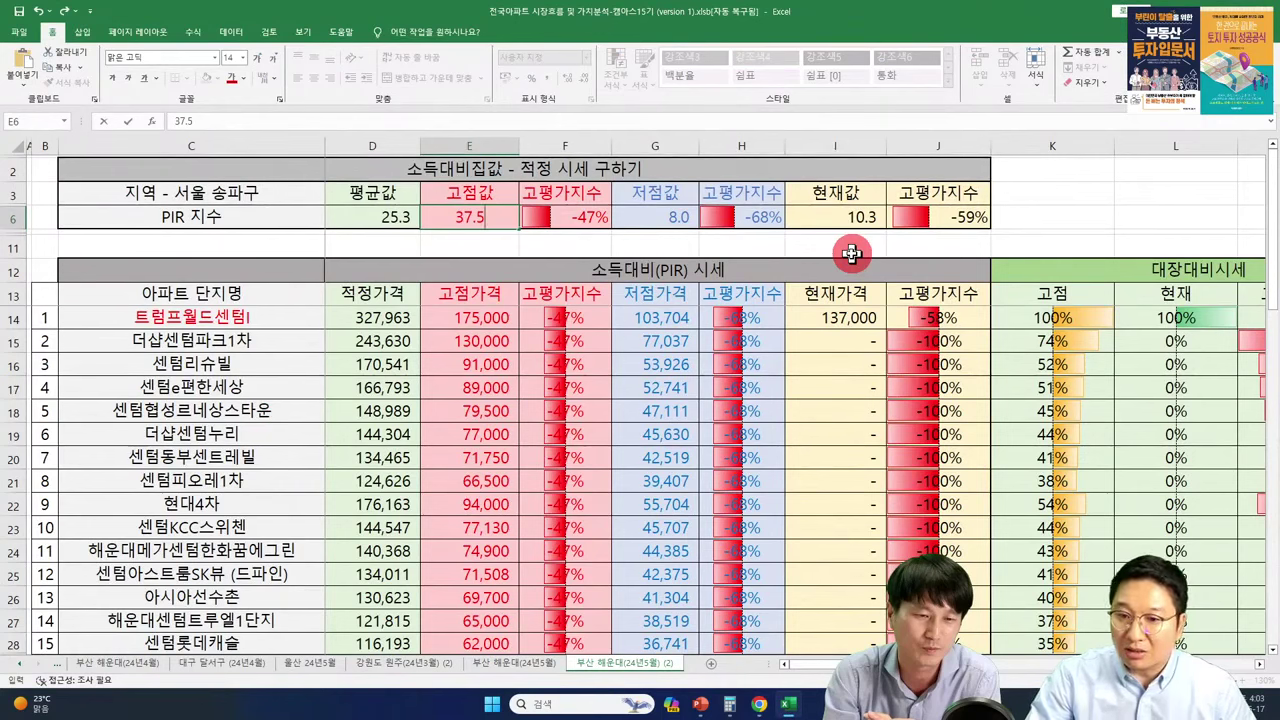
key(Return)
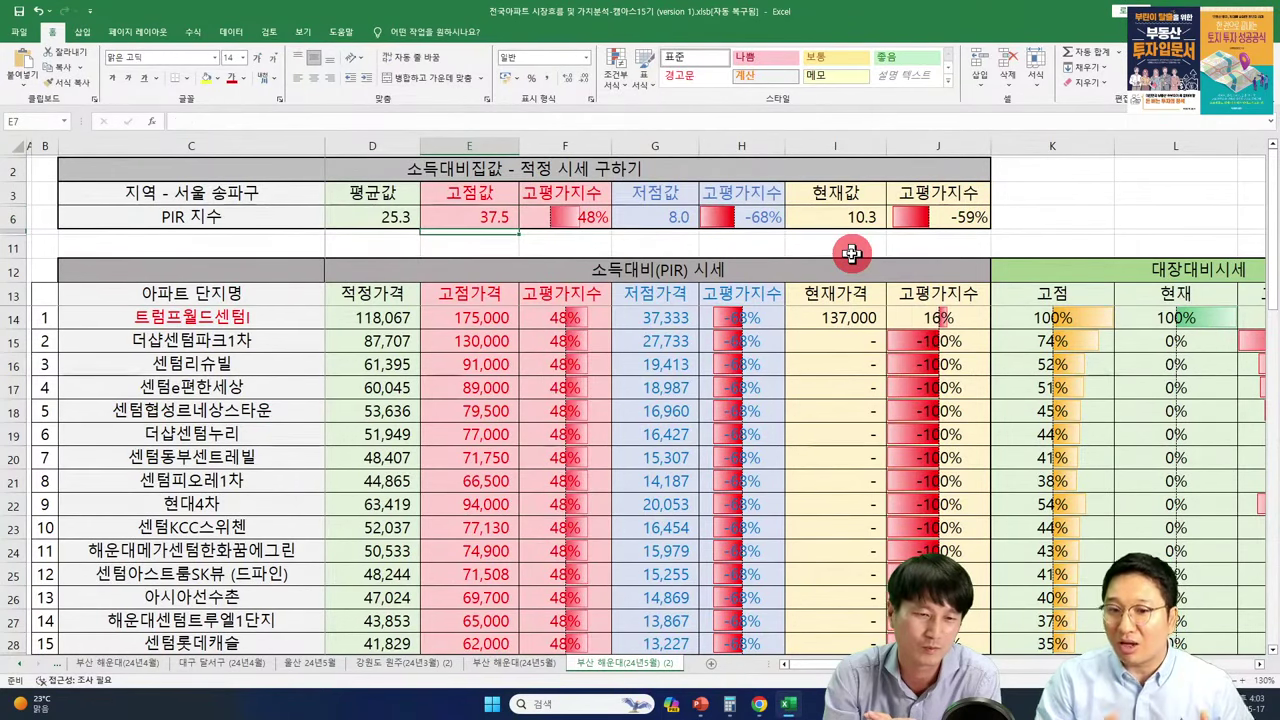
click(583, 224)
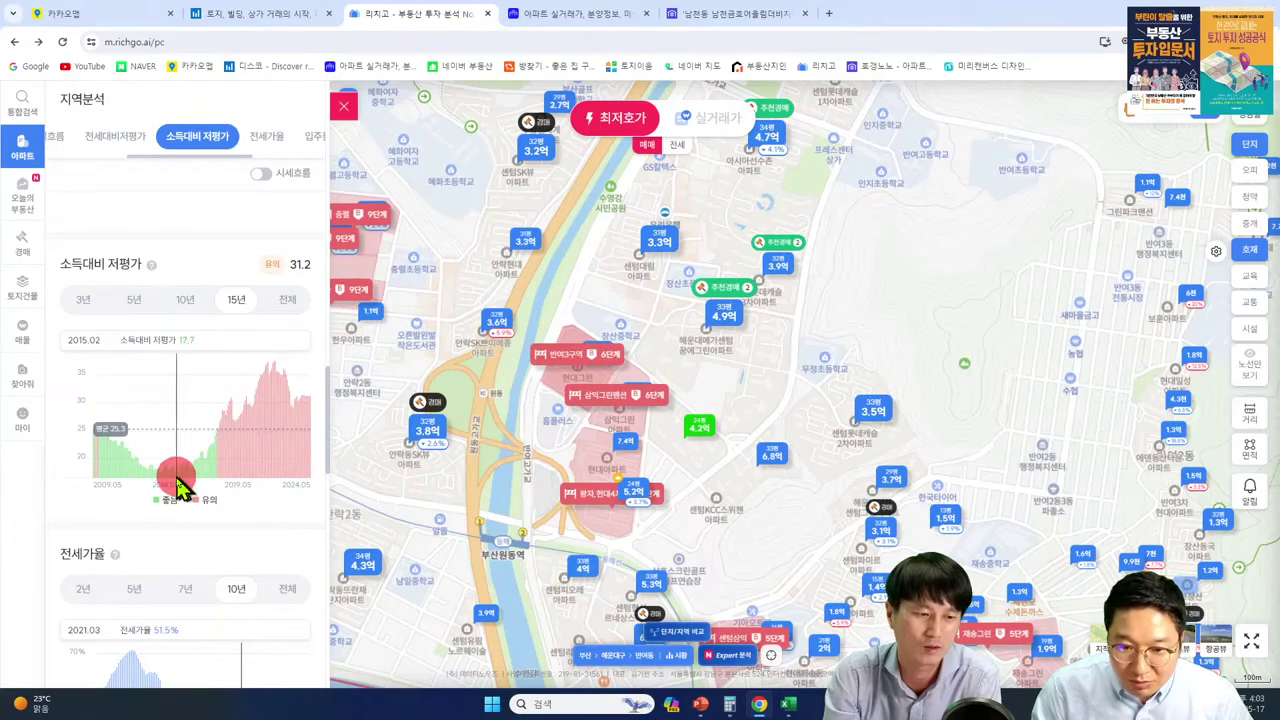
Step: Return to Excel from the 리치고 chart and set the PIR 저점값 in cell G6 to 17.7
key(alt+Tab)
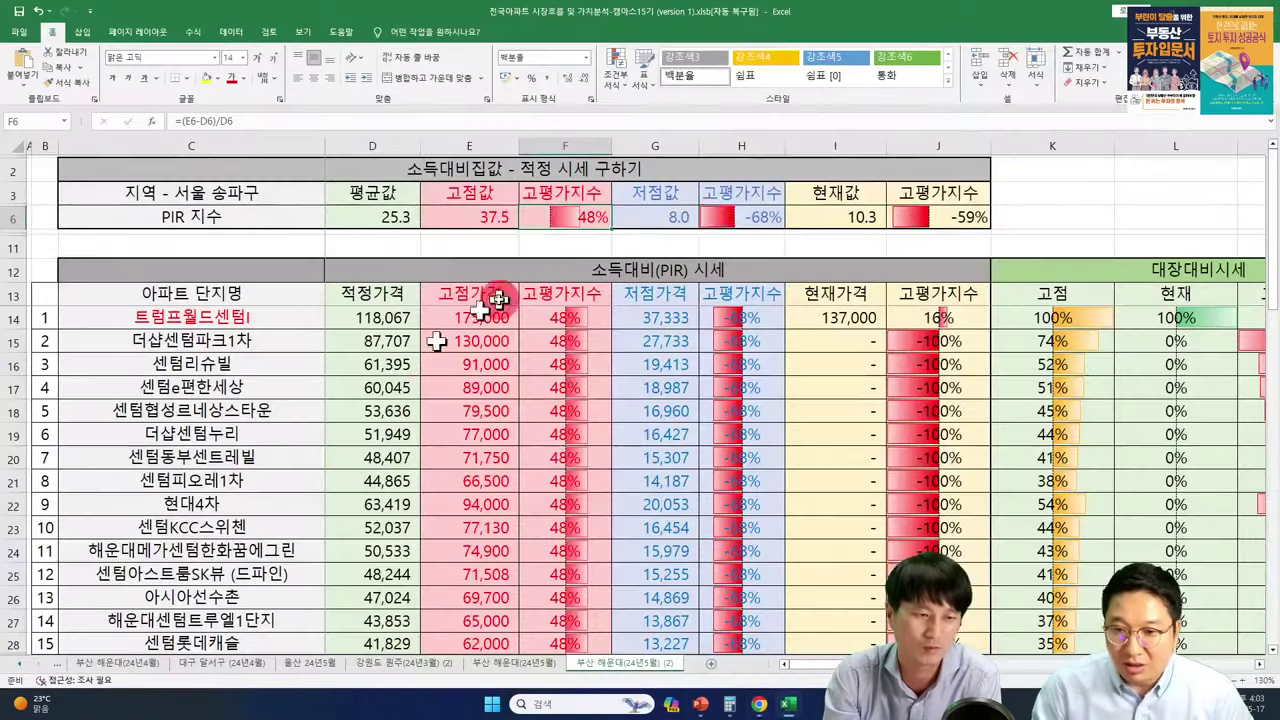
click(672, 216)
text(1)
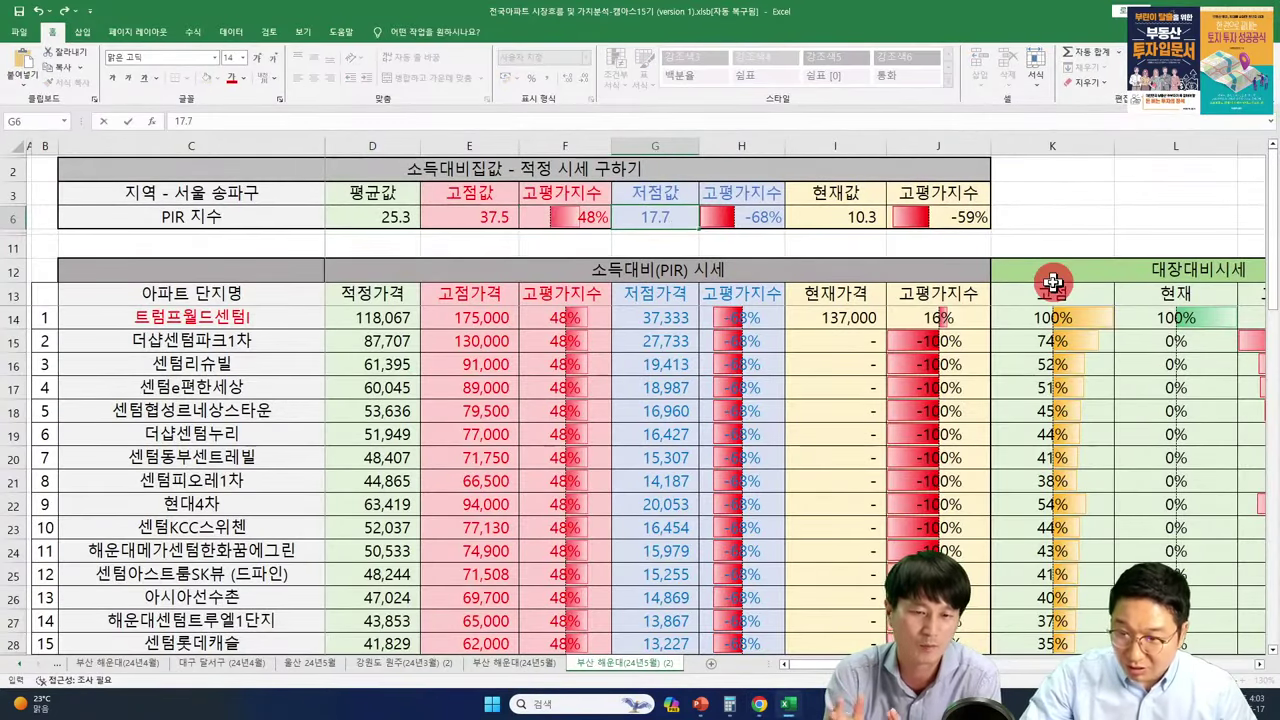
text(7.7)
key(Return)
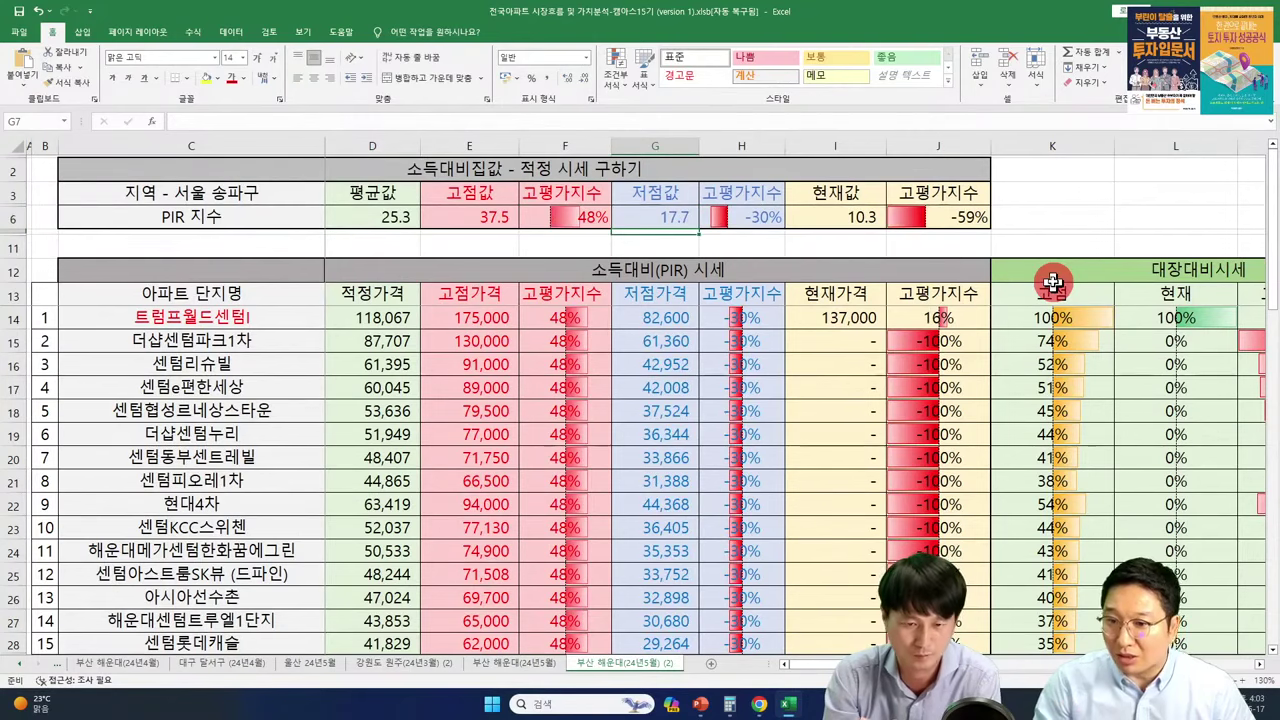
Step: Check the latest figure in the 리치고 chart and set the PIR 현재값 in Excel cell I6 to 31.2
click(790, 220)
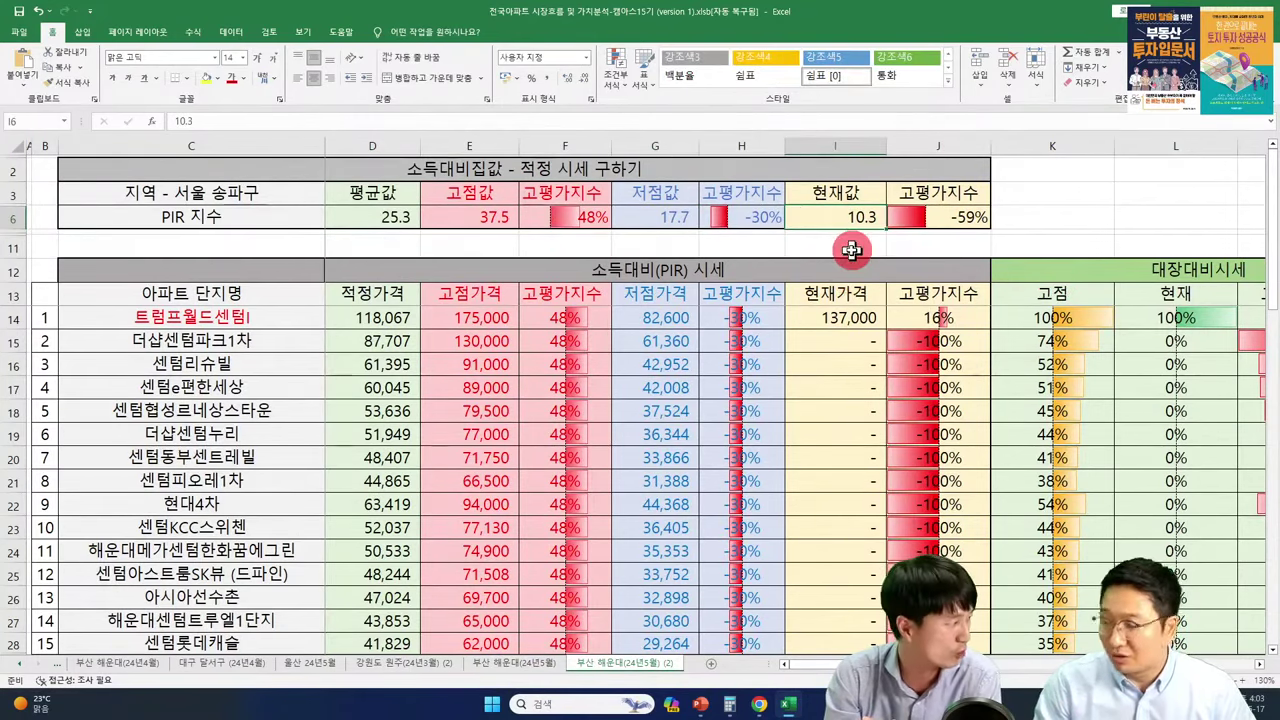
key(alt+Tab)
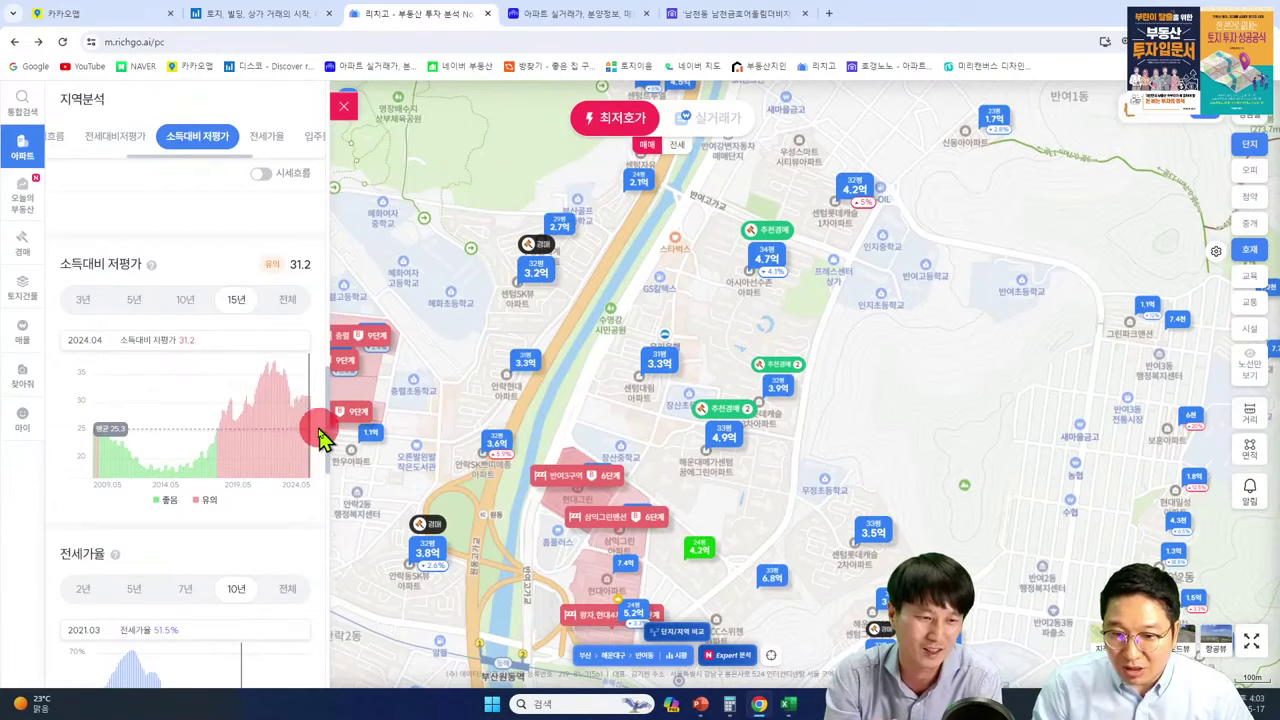
key(alt+Tab)
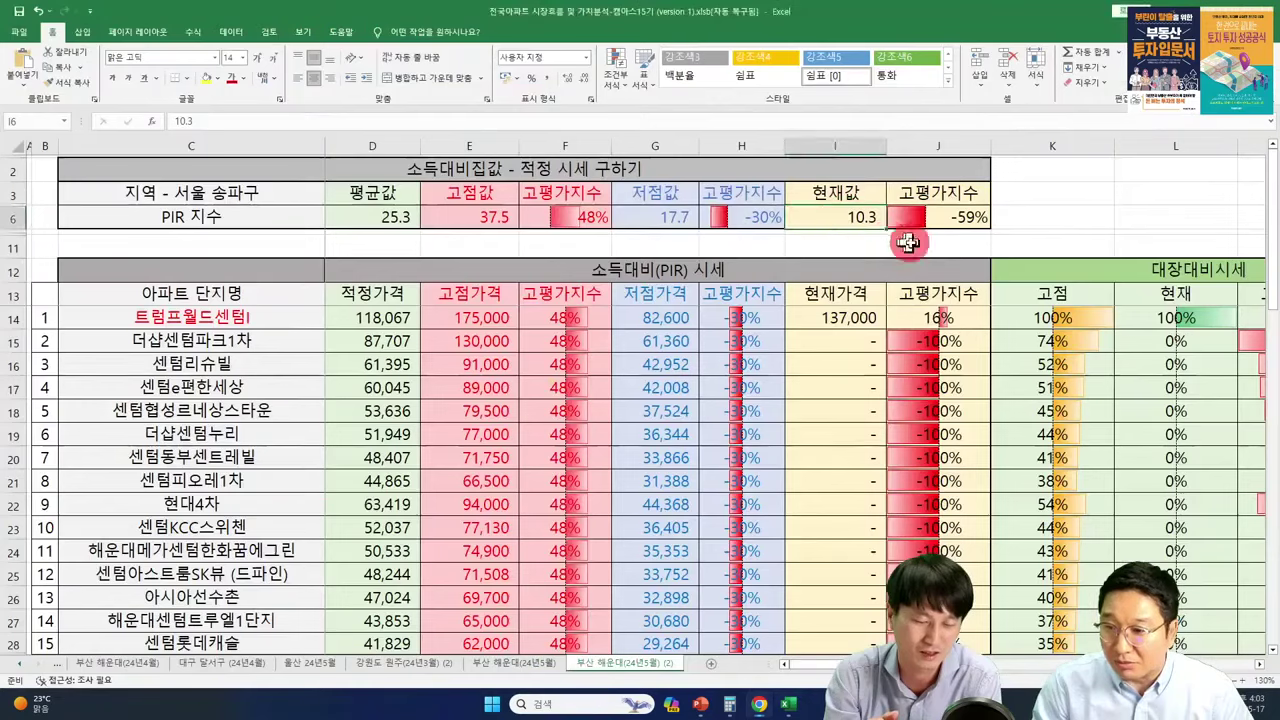
text(31)
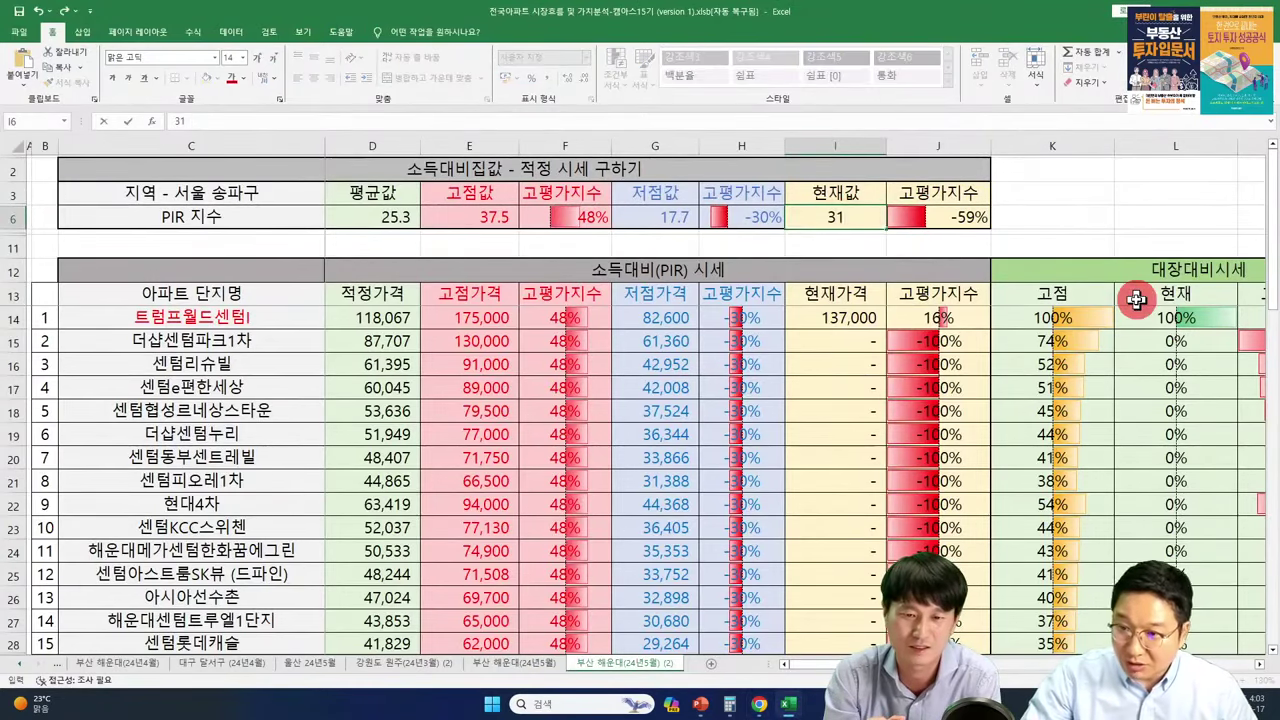
key(Tab)
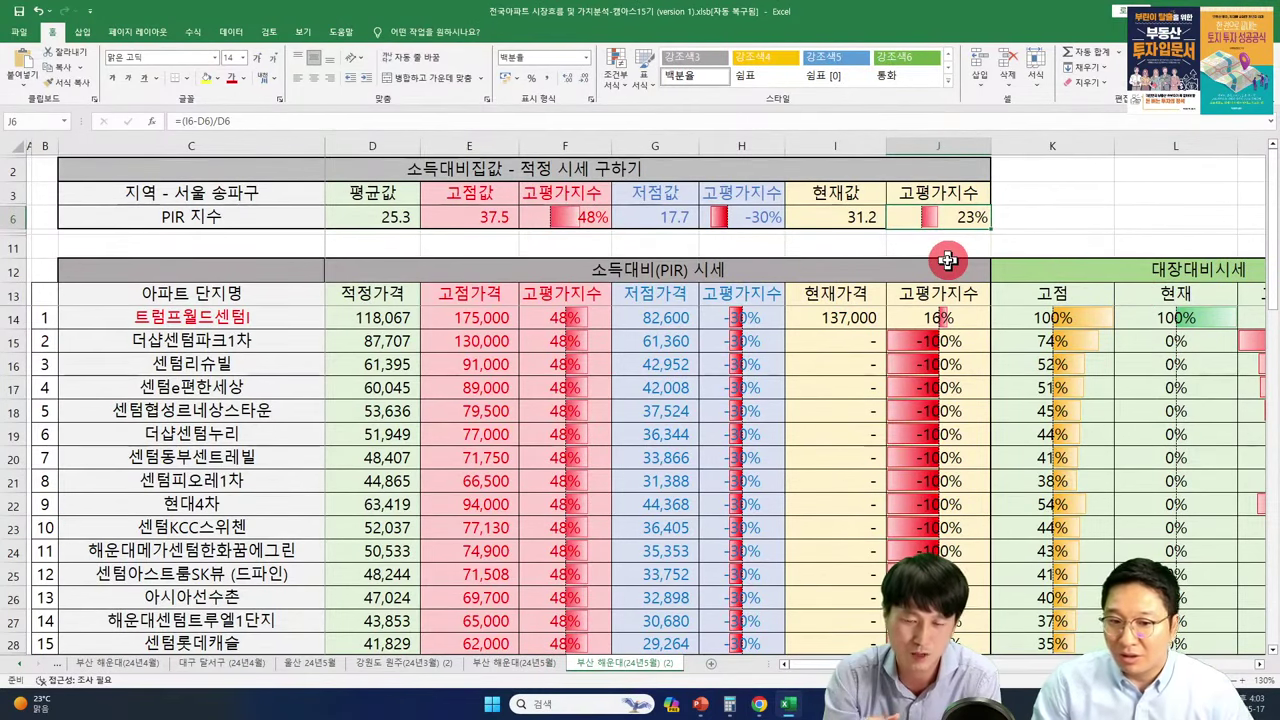
Step: Replace the first apartment complex name in cell C14 with 잠실엘스
click(287, 312)
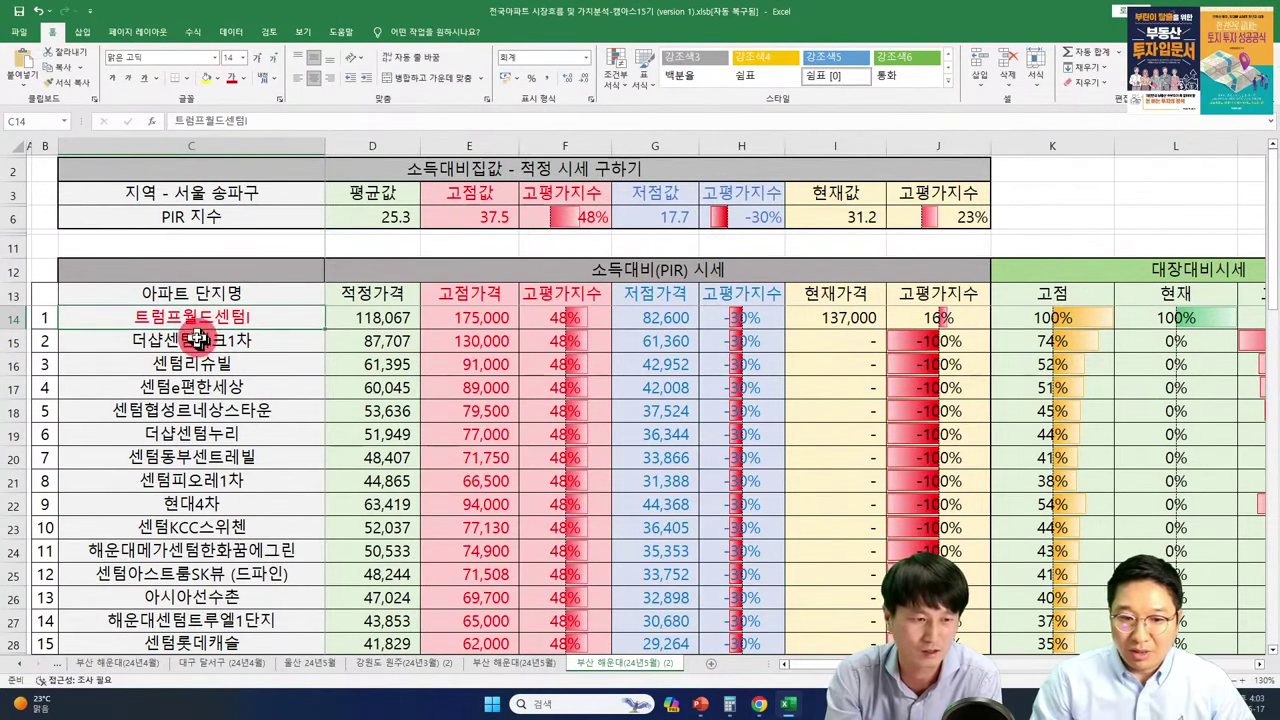
text(ㅈ)
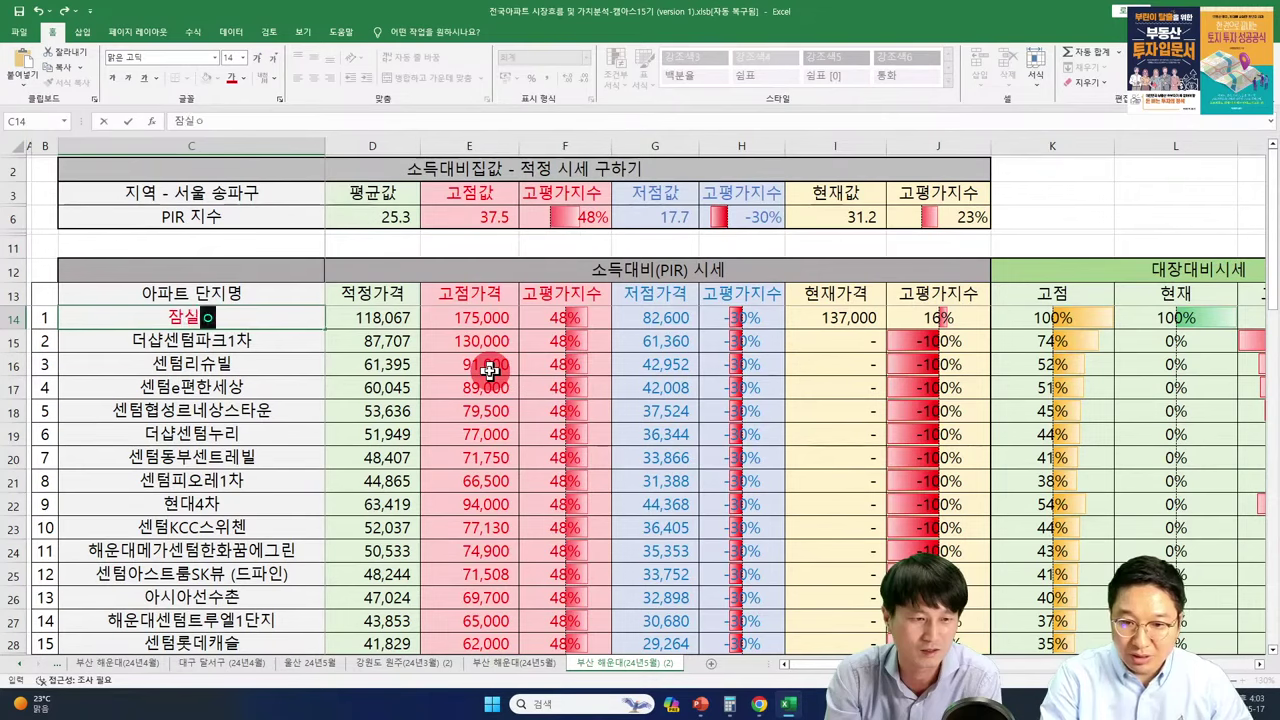
text(실엘스)
key(Return)
Step: Switch to the 아실 site in the browser and go to the apartment search on its home page
key(alt+Tab)
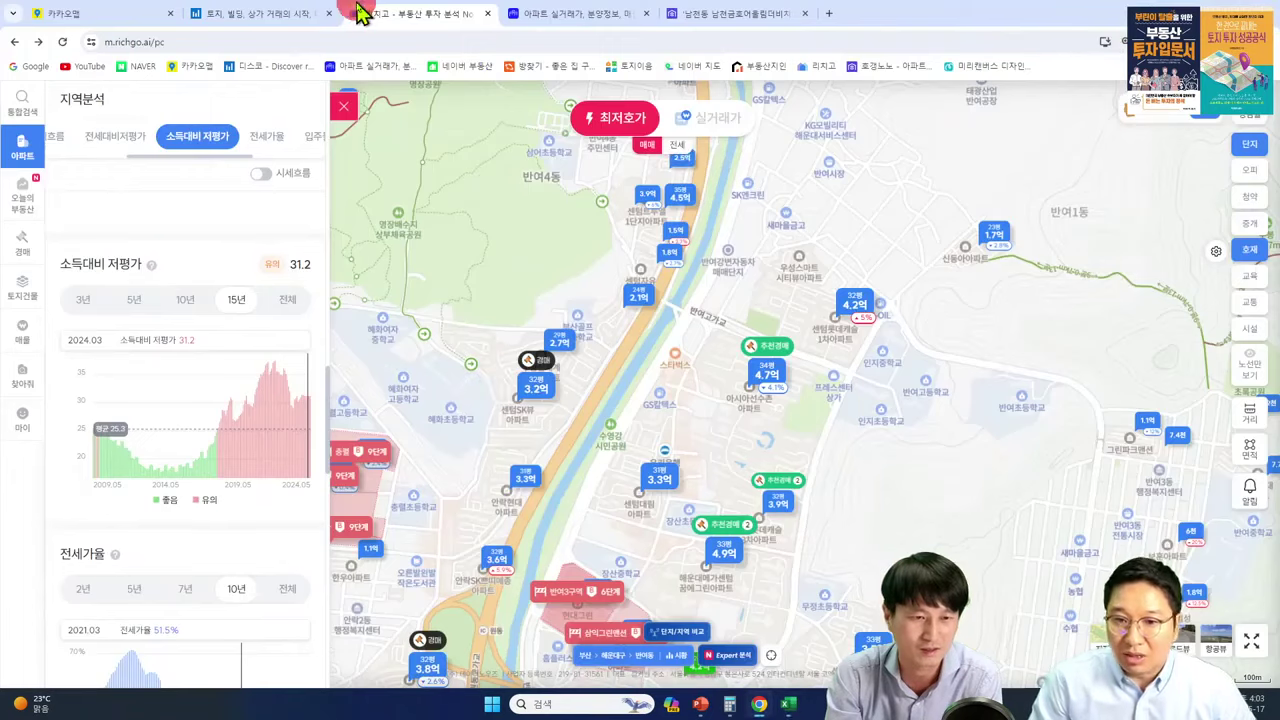
click(300, 14)
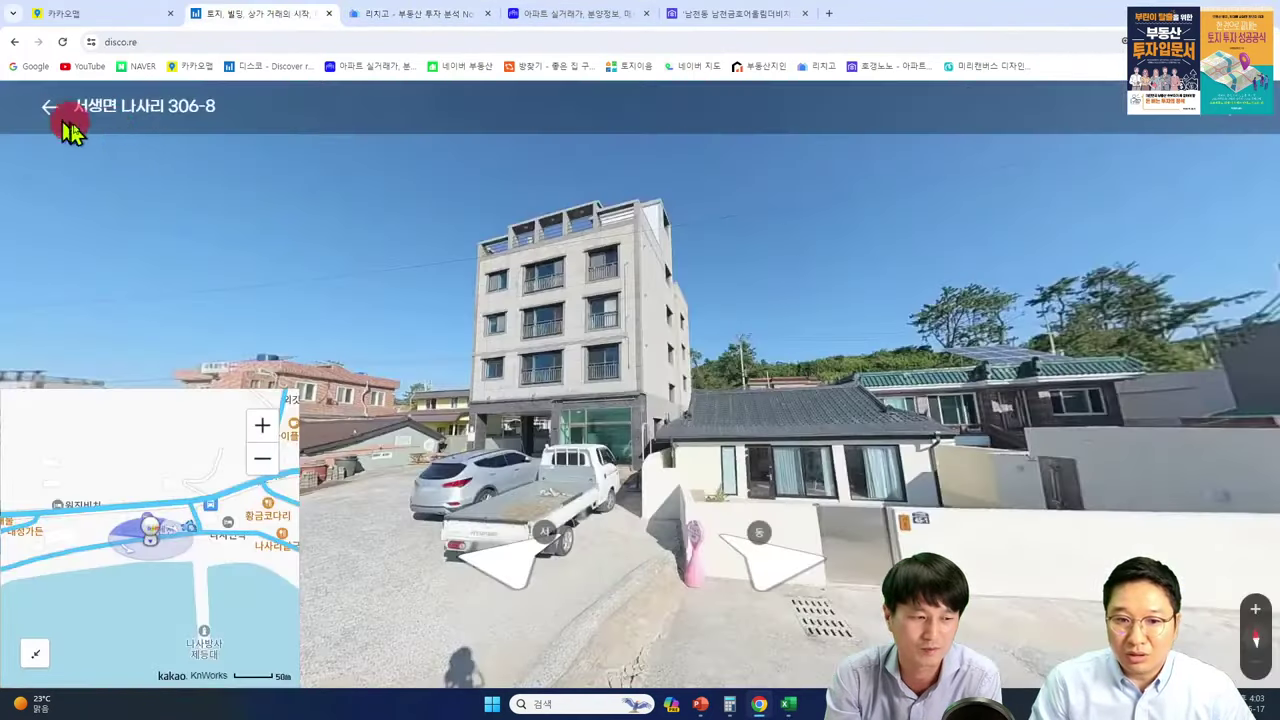
click(360, 14)
click(540, 14)
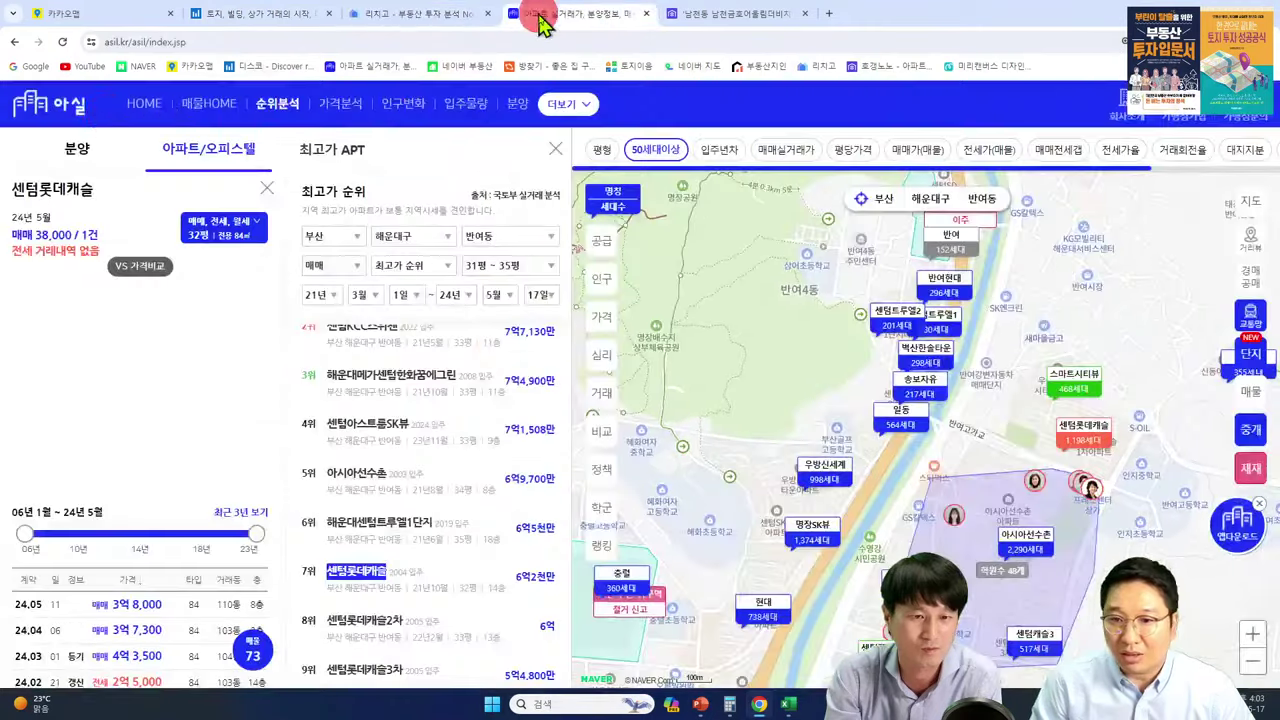
click(56, 171)
click(123, 194)
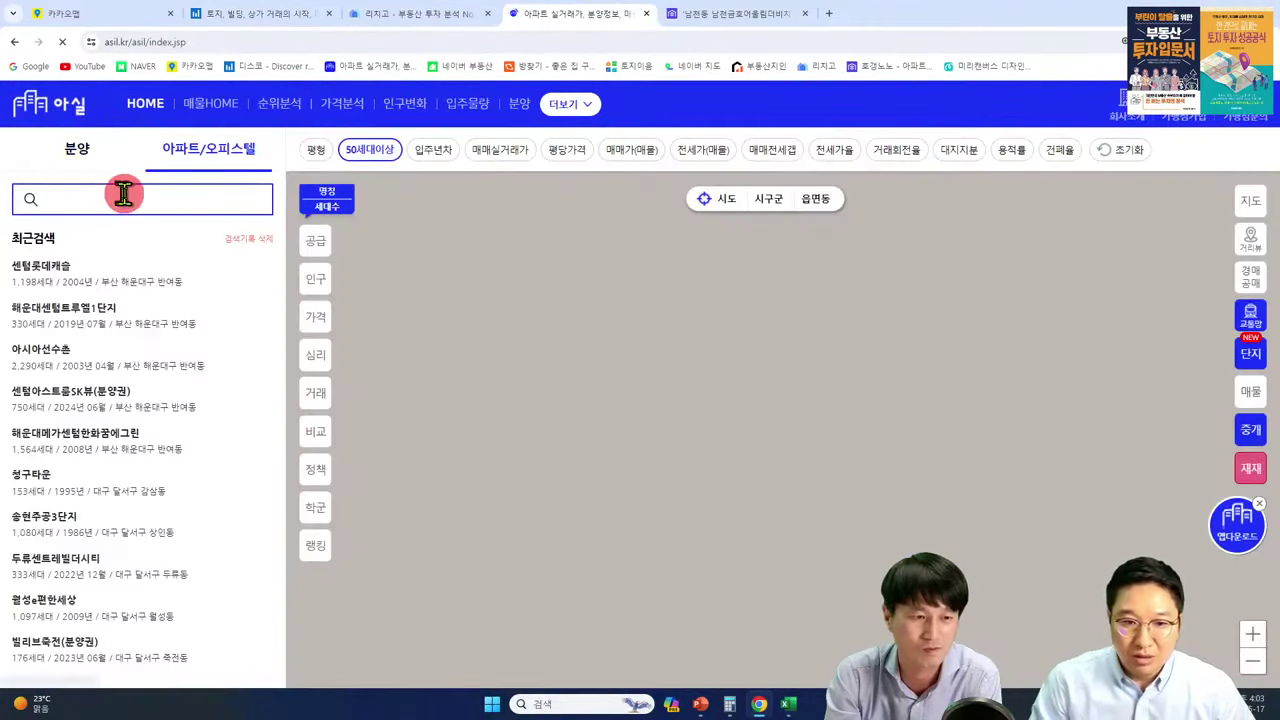
Step: Search for 잠실엘 and open the 잠실엘스 complex in 송파구 잠실동
text(ㅈㅏㅁㄴㅅ)
key(BackSpace)
key(BackSpace)
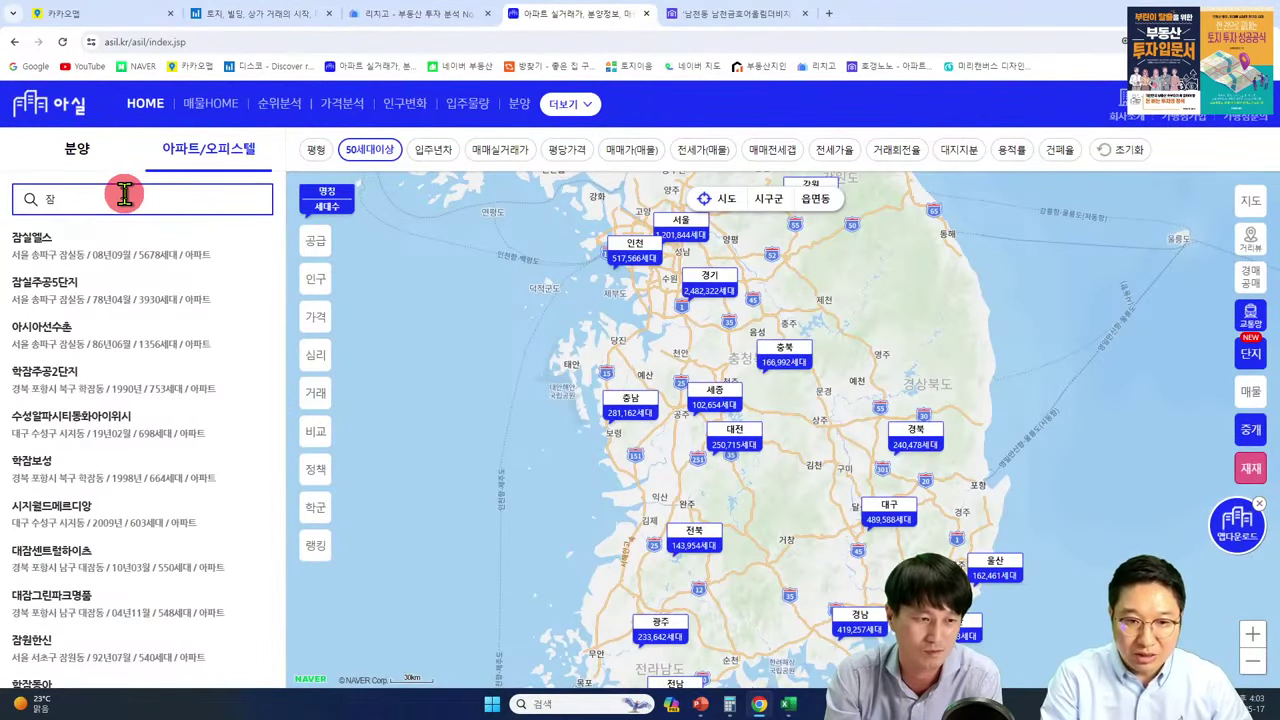
text(ㄴㅅ)
key(BackSpace)
key(BackSpace)
text(실엘)
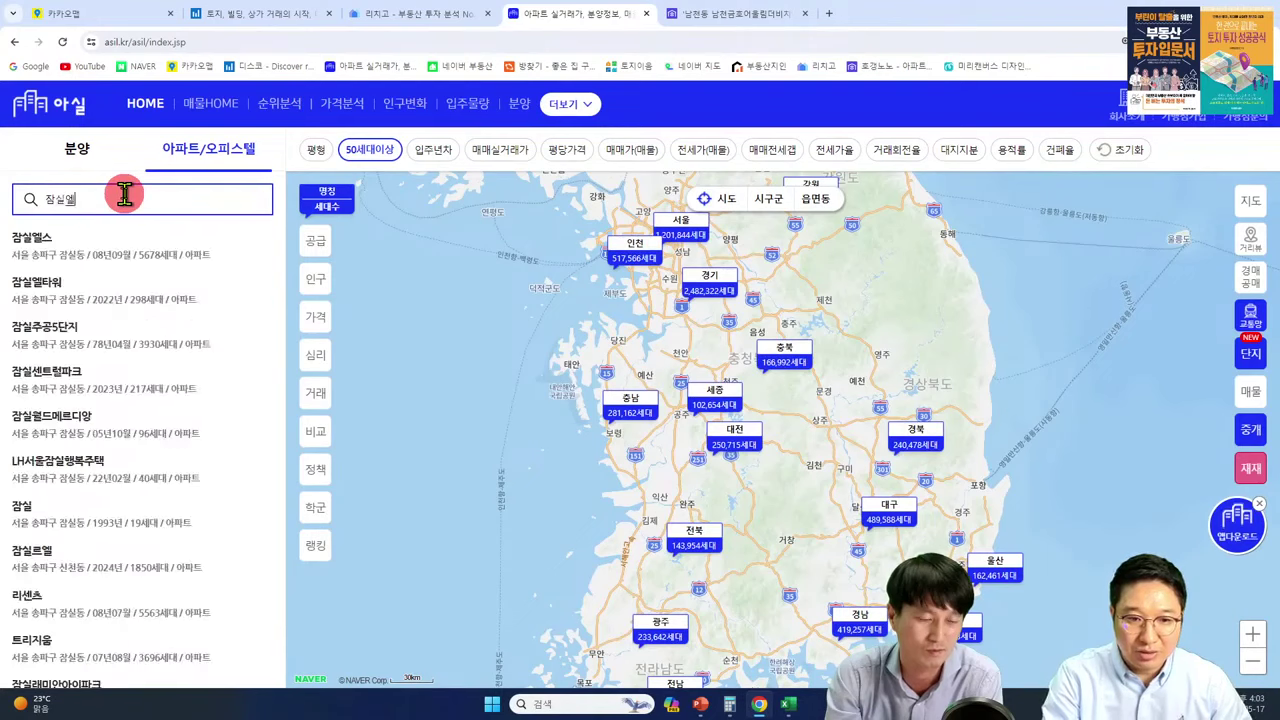
key(Return)
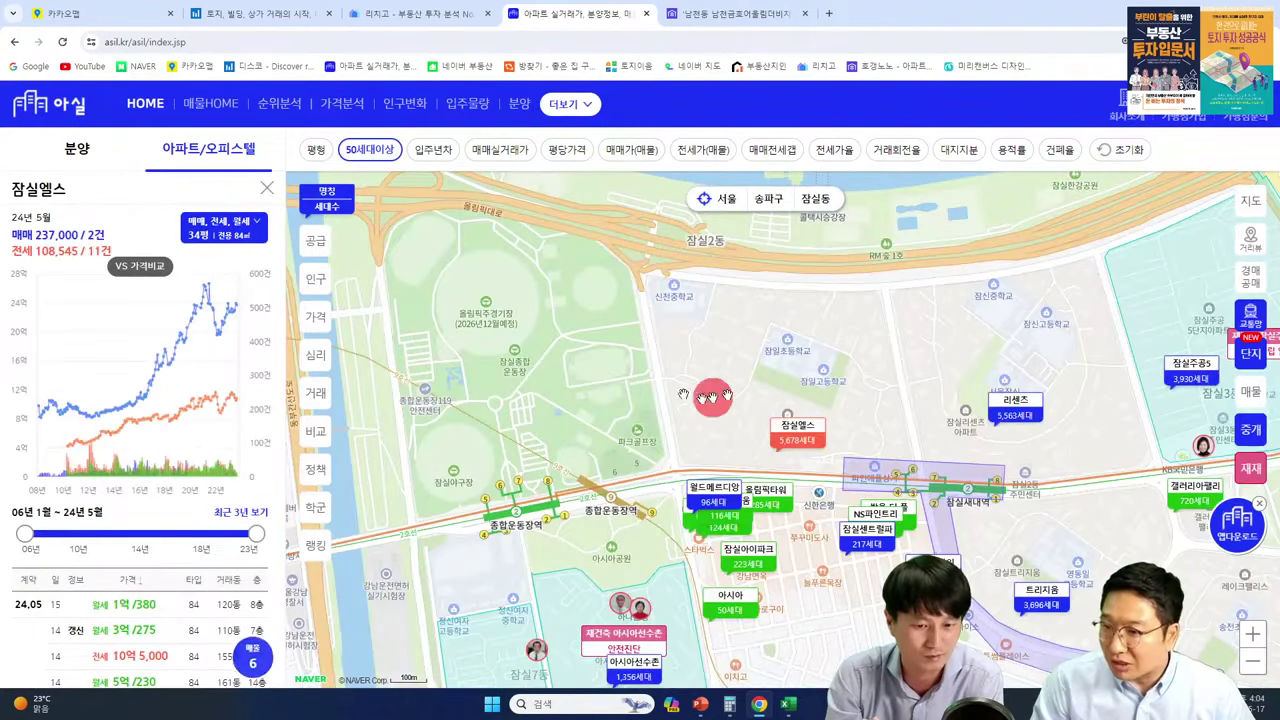
Step: Examine the location of 잠실엘스 on the map along with the neighbouring complexes across 잠실동 and the rest of 송파구
drag(1045, 435, 945, 355)
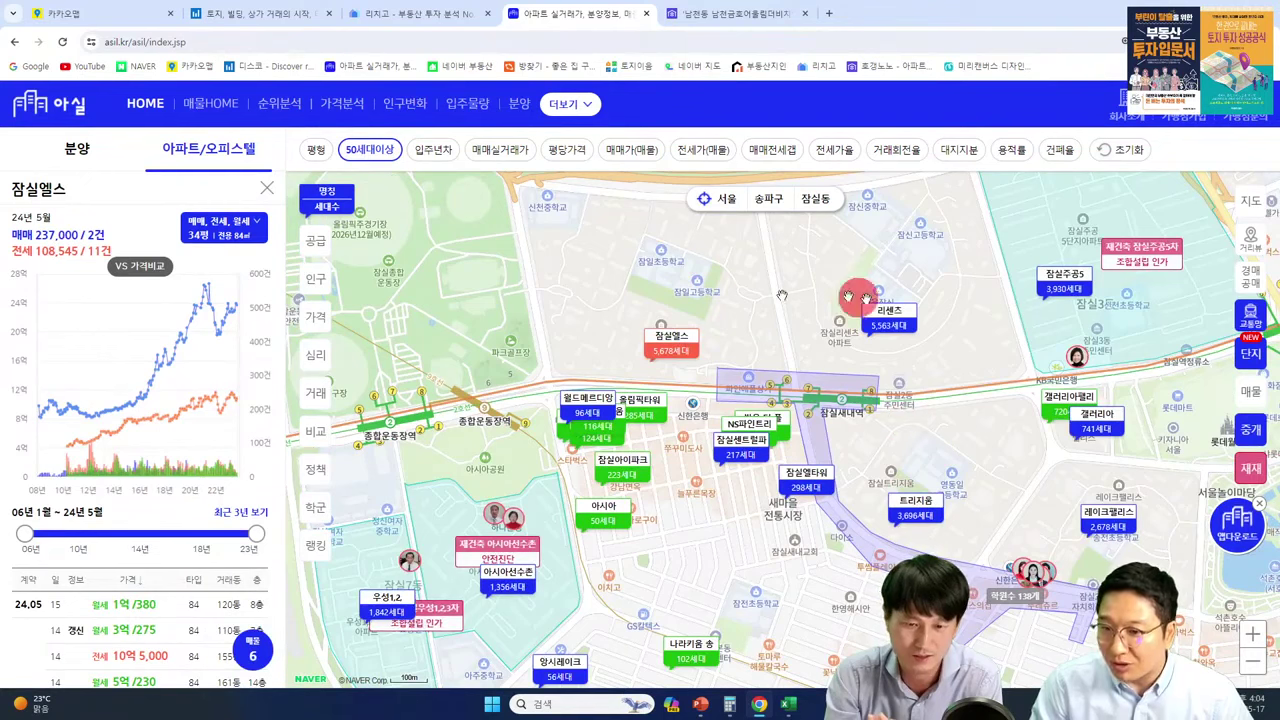
mouse_move(797, 332)
mouse_down()
mouse_move(600, 382)
mouse_move(752, 338)
mouse_move(755, 308)
mouse_up()
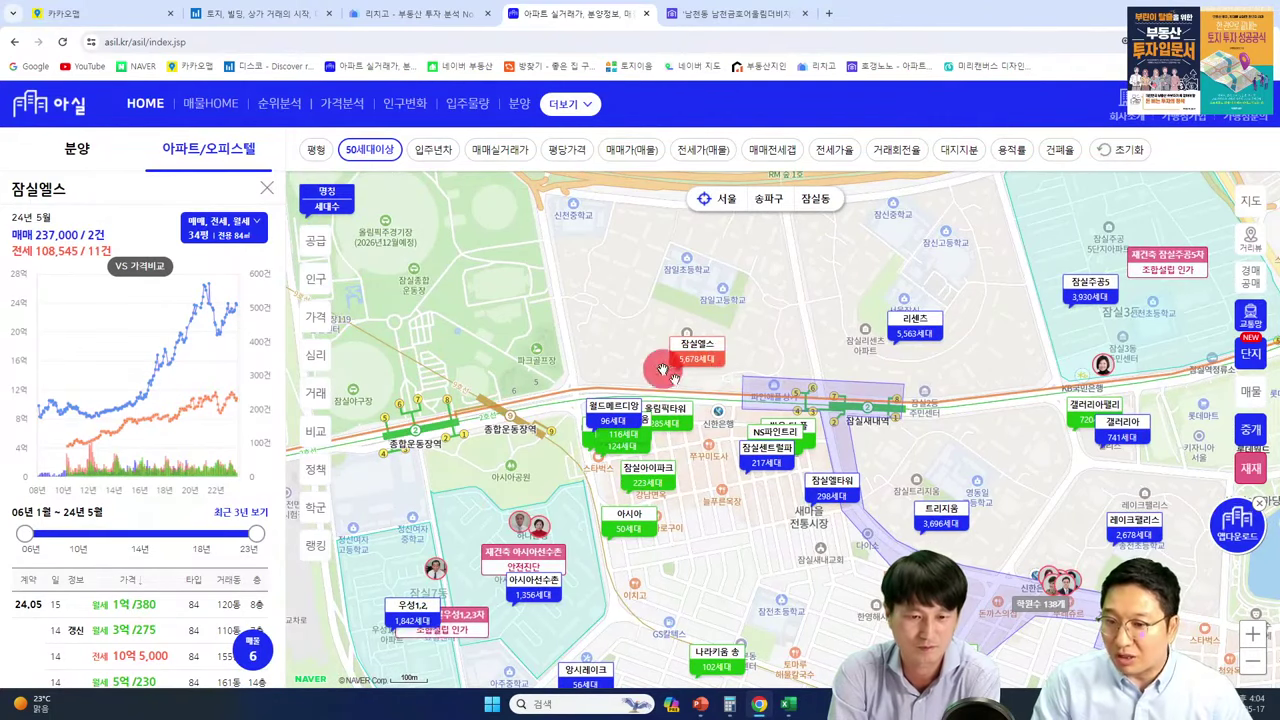
drag(933, 347, 829, 251)
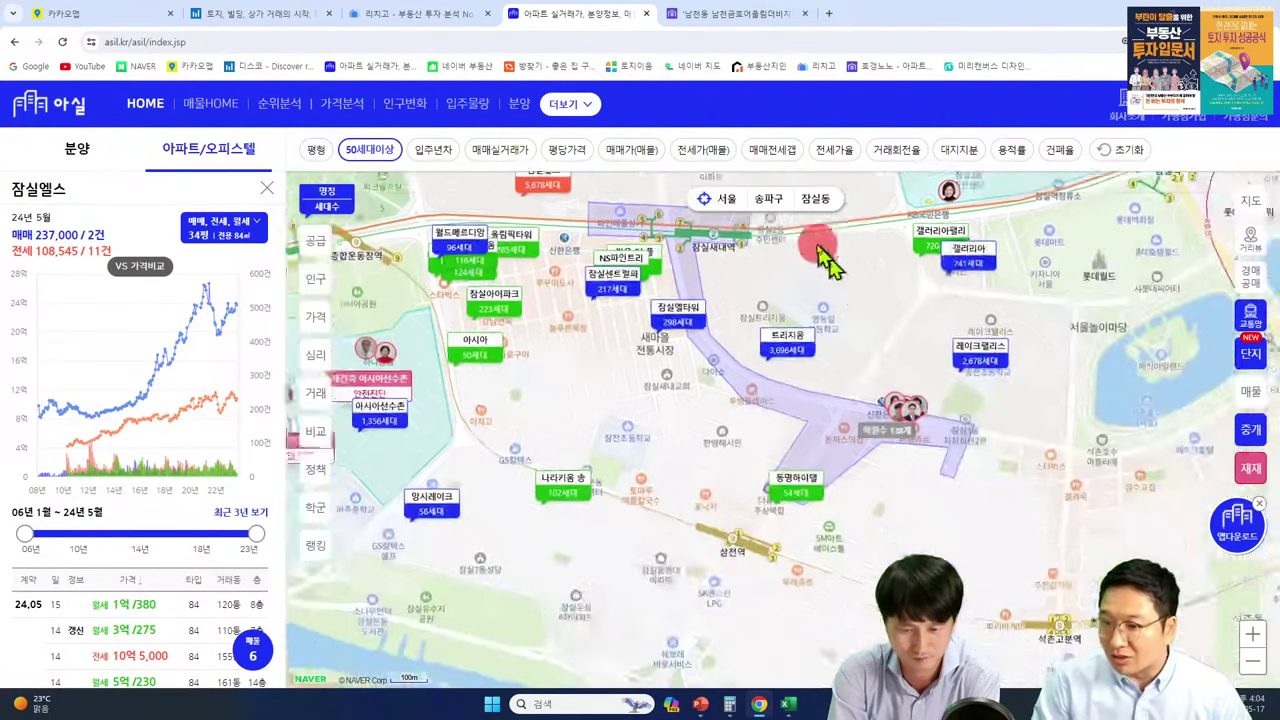
drag(811, 449, 893, 320)
scroll(893, 320, down, 2)
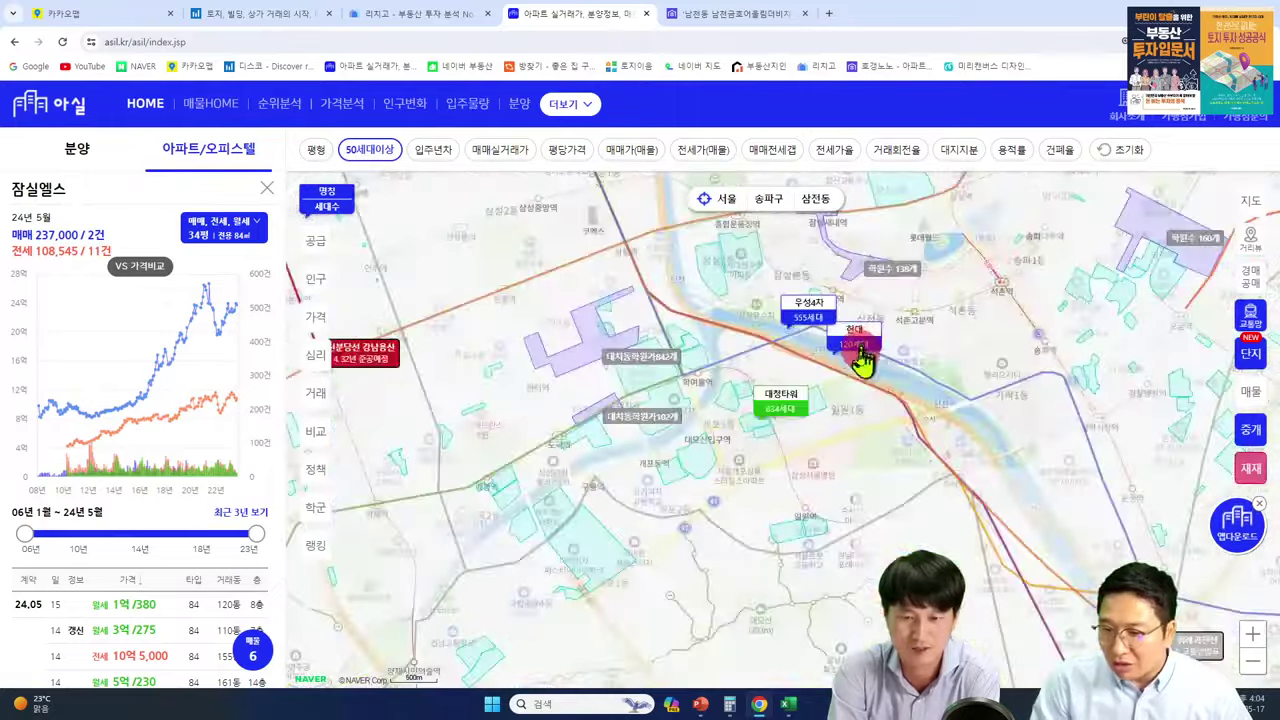
scroll(857, 357, up, 2)
drag(957, 271, 1030, 570)
scroll(857, 363, down, 2)
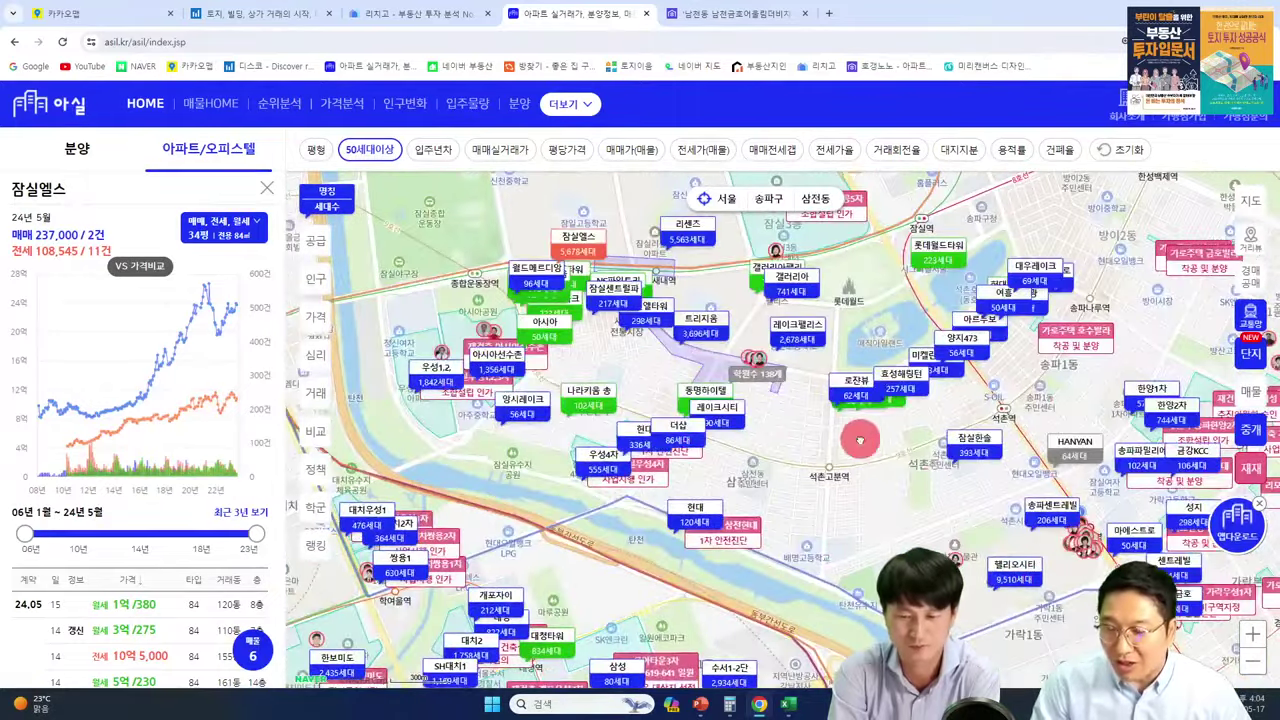
scroll(634, 366, up, 3)
drag(634, 366, 810, 425)
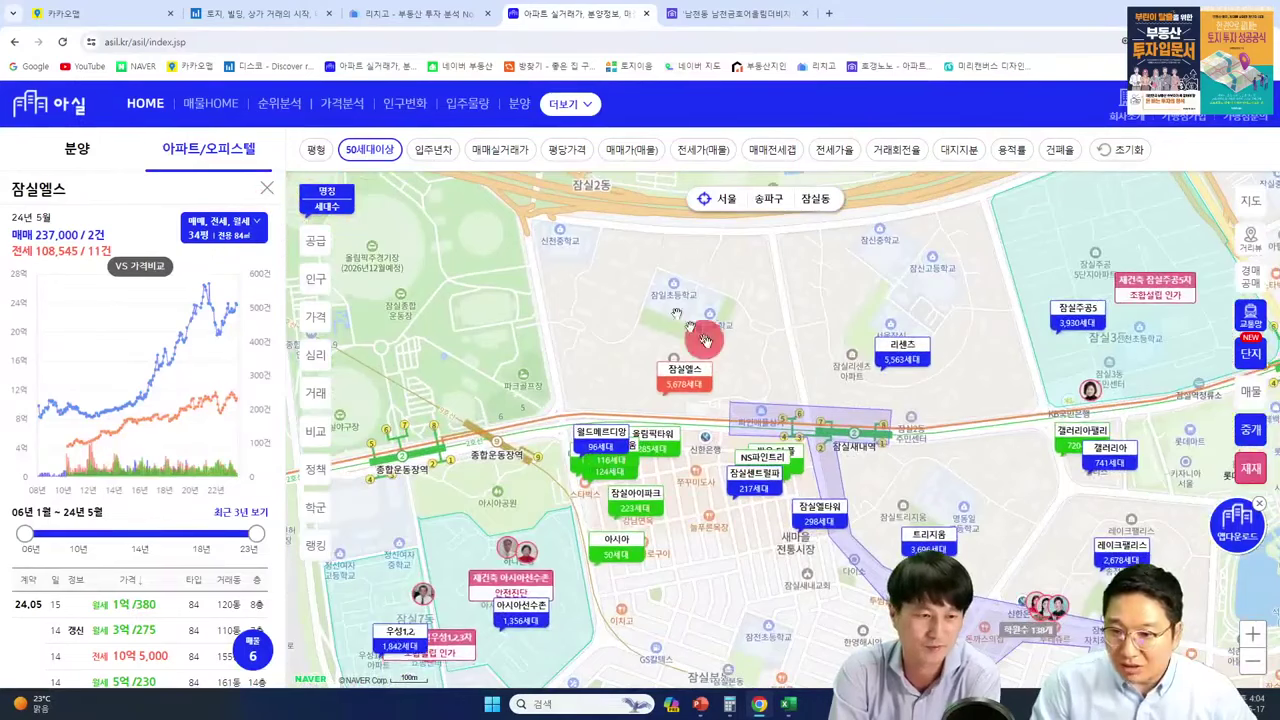
Step: Open the full transaction history of 잠실엘스, limit it to 34평, and sort the sales by highest price
scroll(190, 450, down, 3)
click(158, 625)
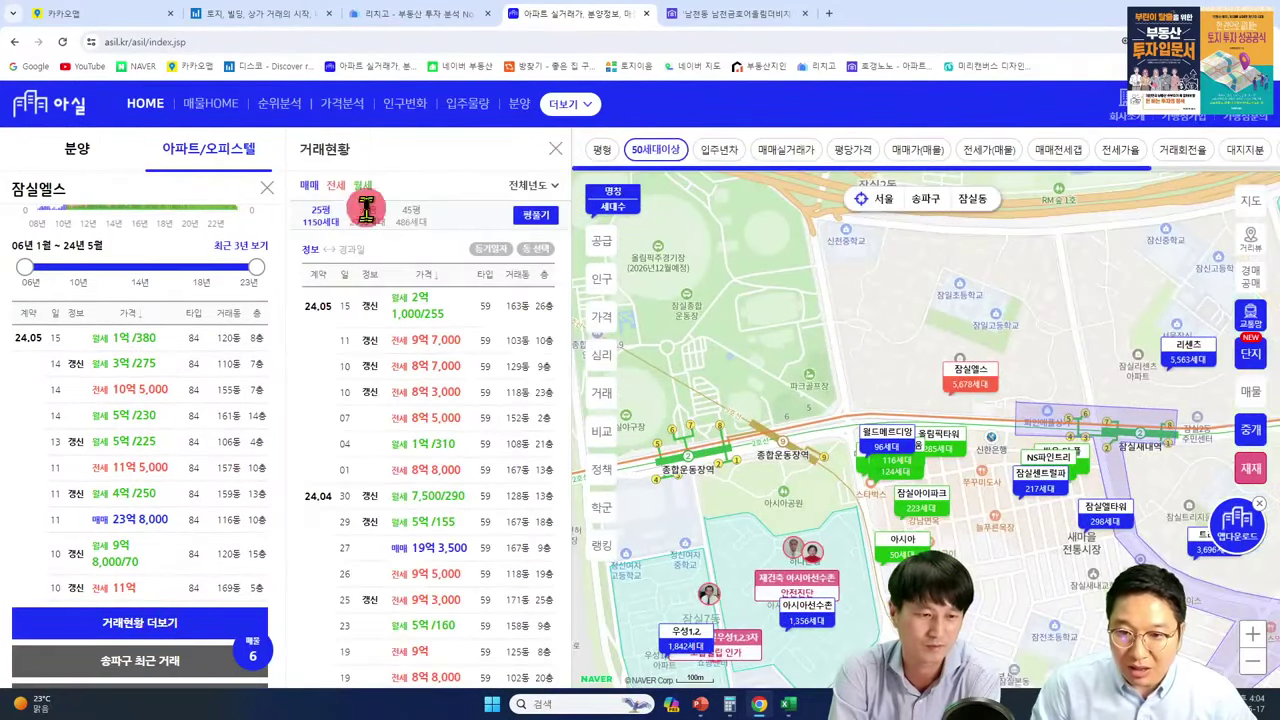
click(370, 214)
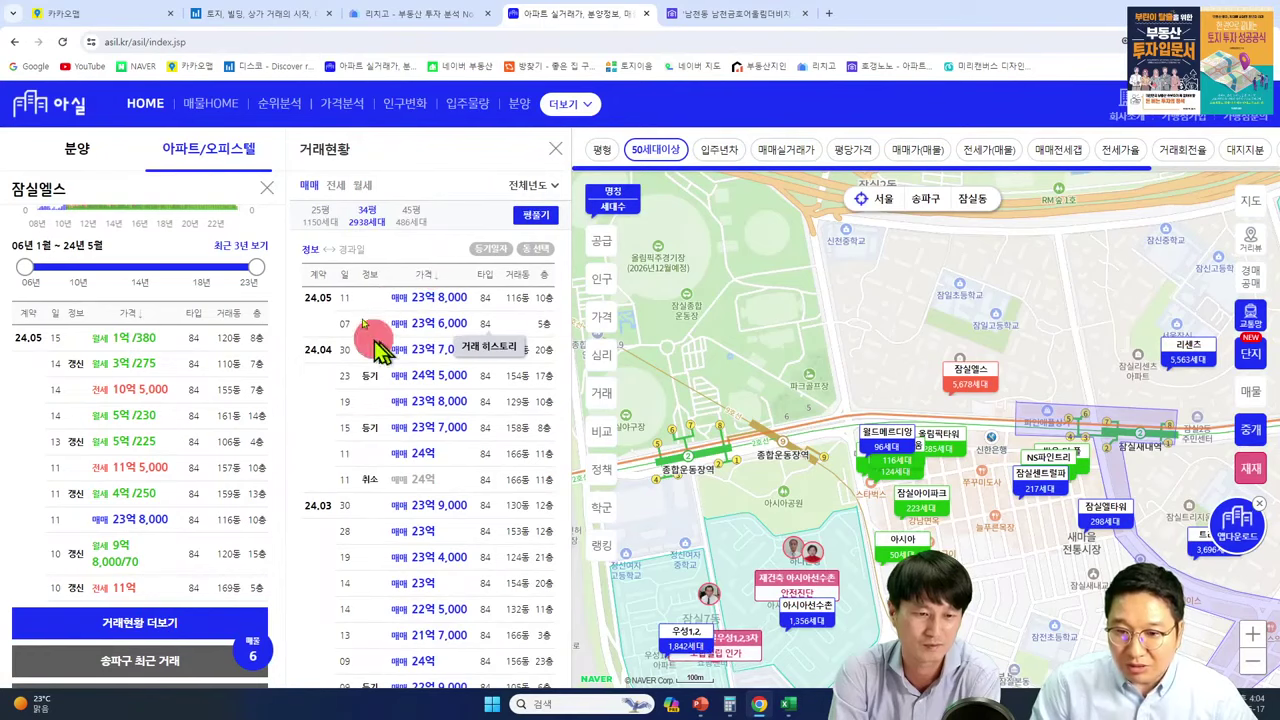
click(425, 273)
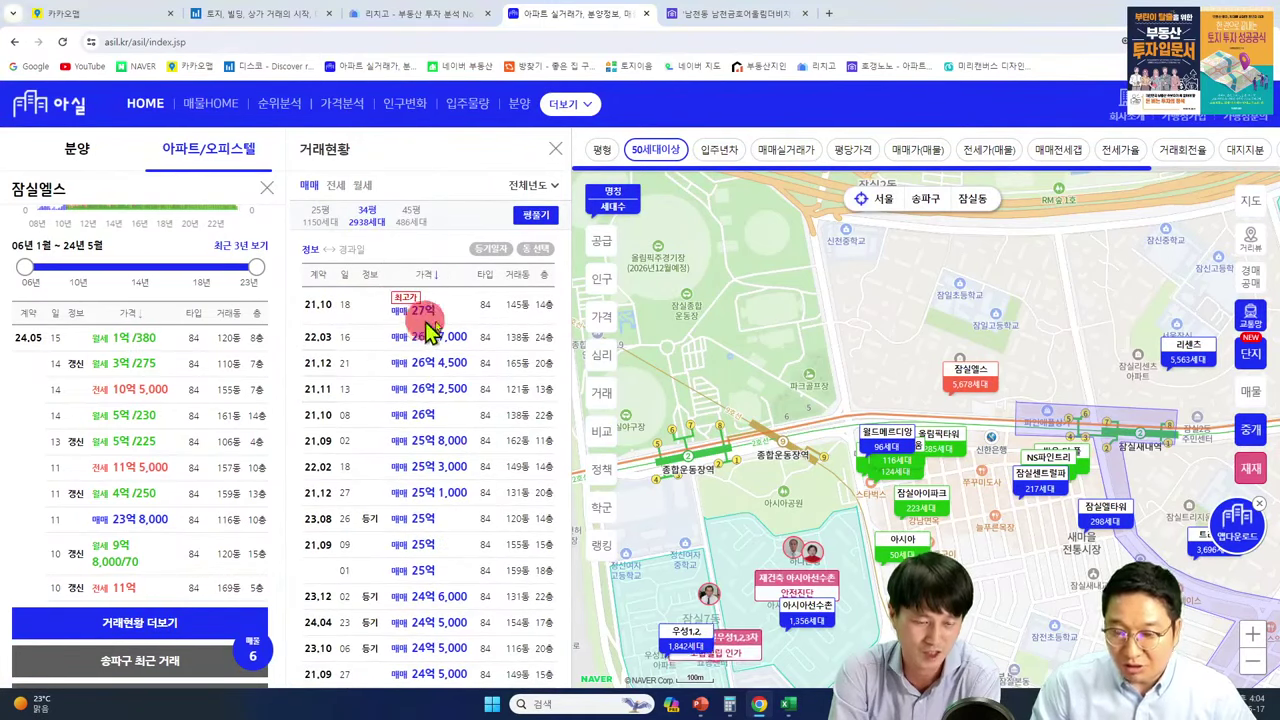
Step: Switch back to Excel, set the 고점가격 of 잠실엘스 in E14 to 270000, and check the 적정가격 formula in D14 against D6
key(alt+Tab)
click(485, 320)
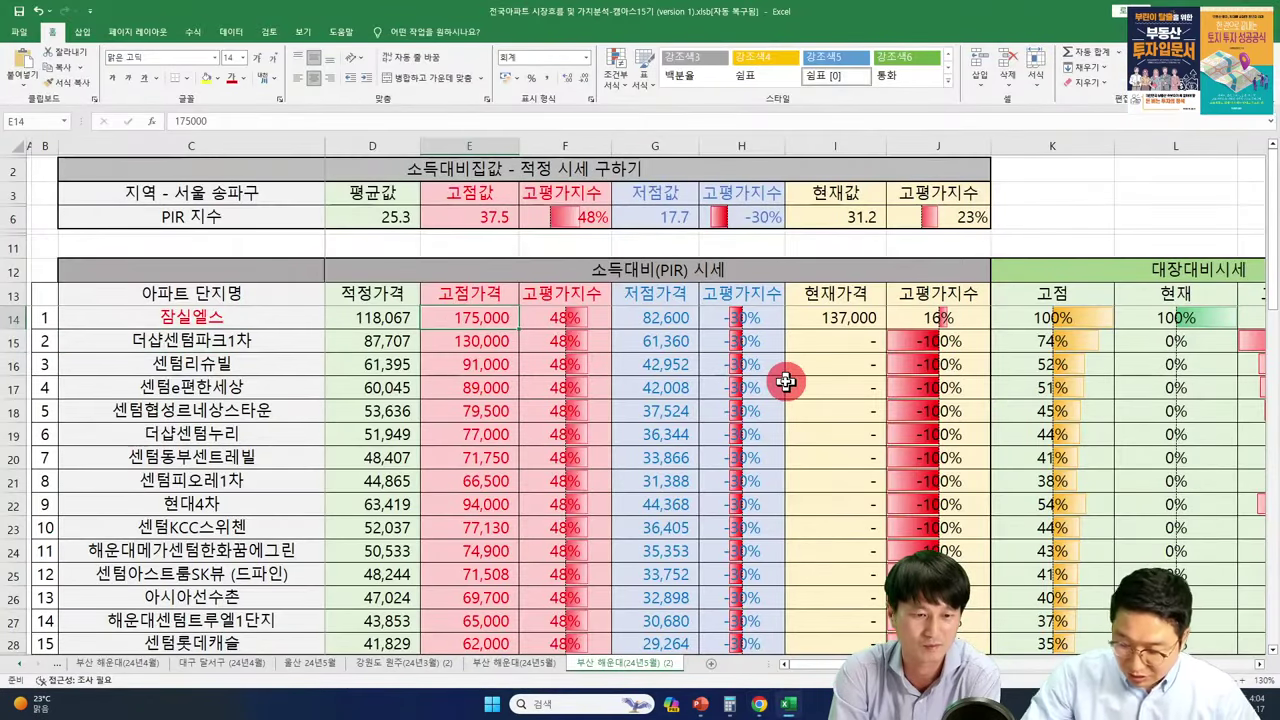
text(27)
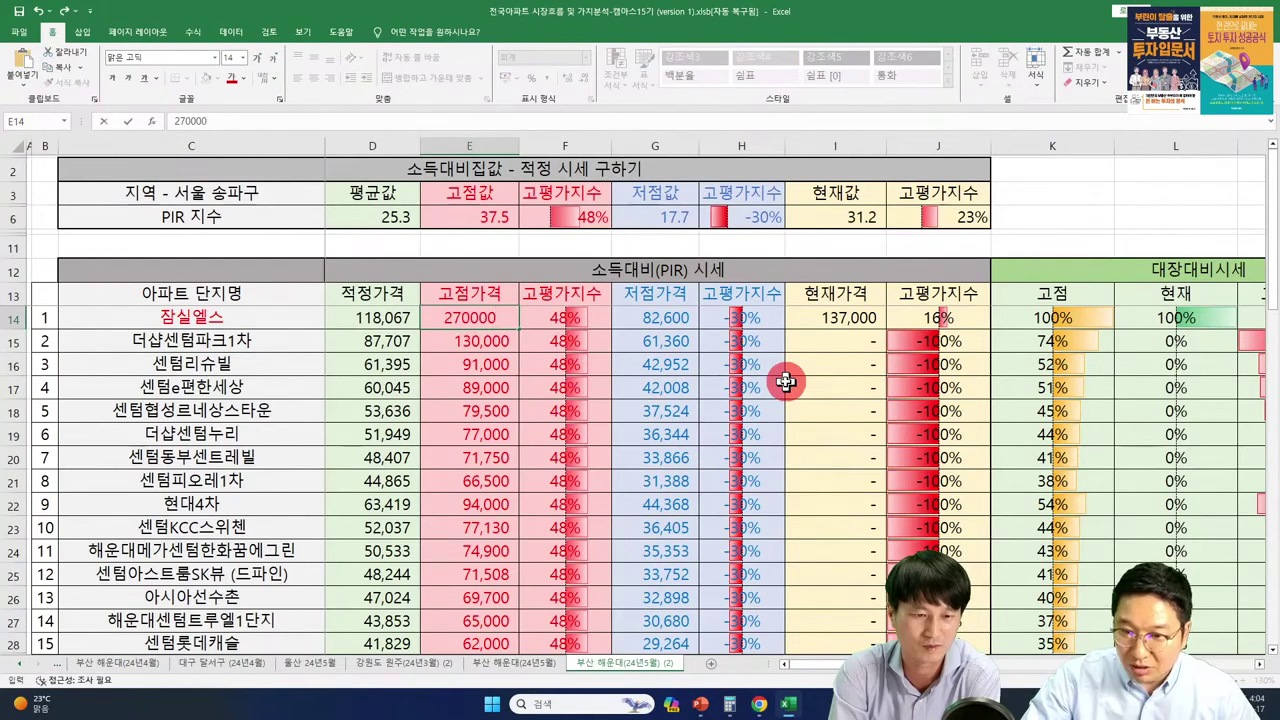
key(Return)
click(378, 316)
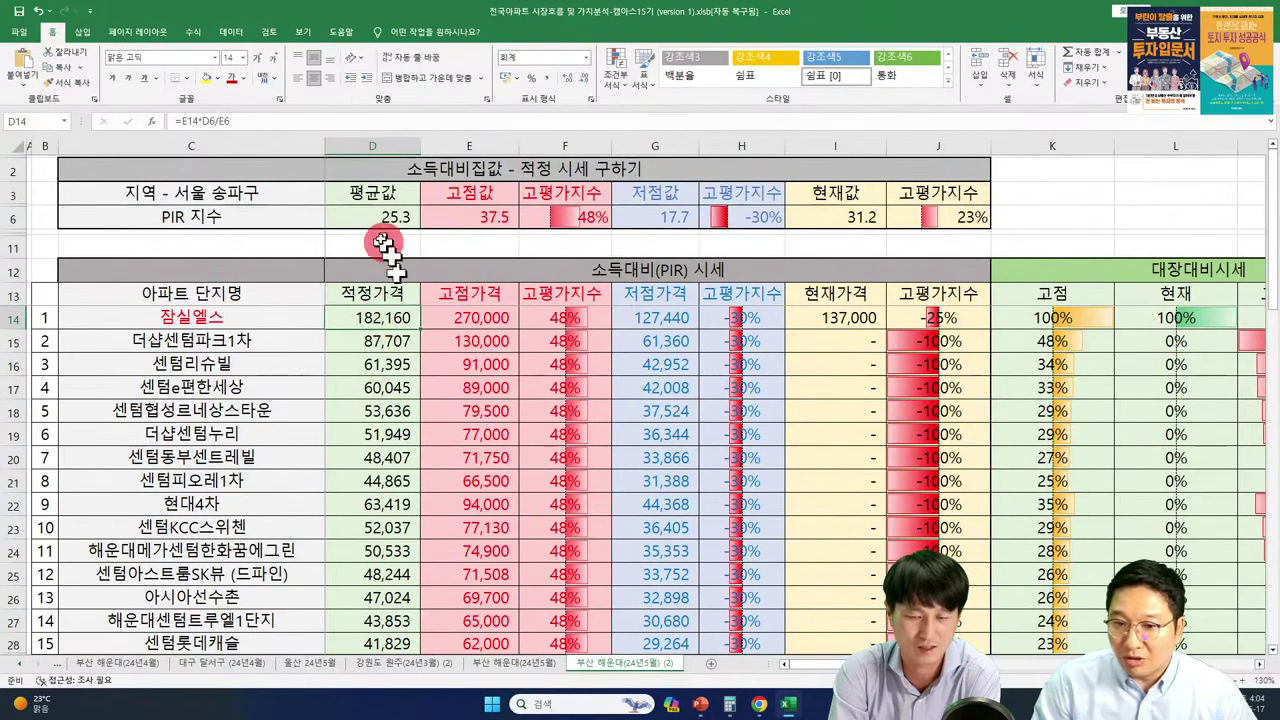
click(377, 217)
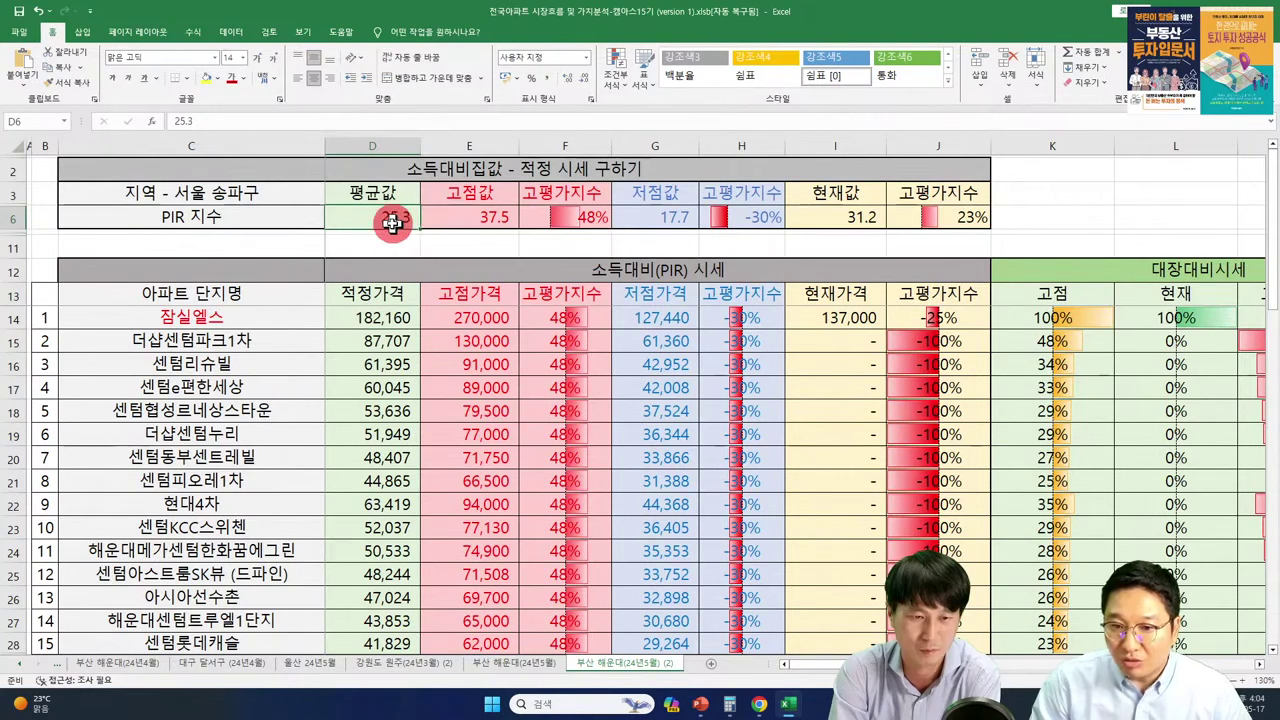
Step: Compare the 고평가지수 formulas in F6 and F14 with the 고점값, 고점가격 and 적정가격 cells they relate to
click(465, 220)
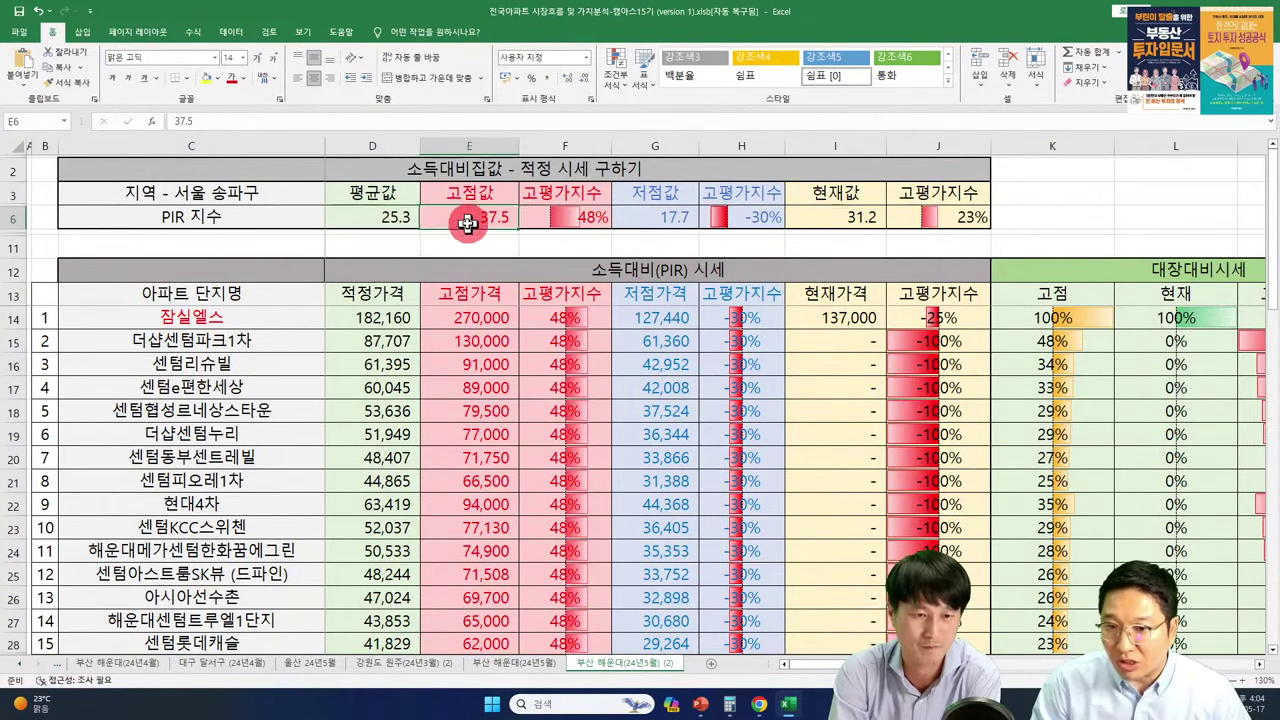
click(592, 215)
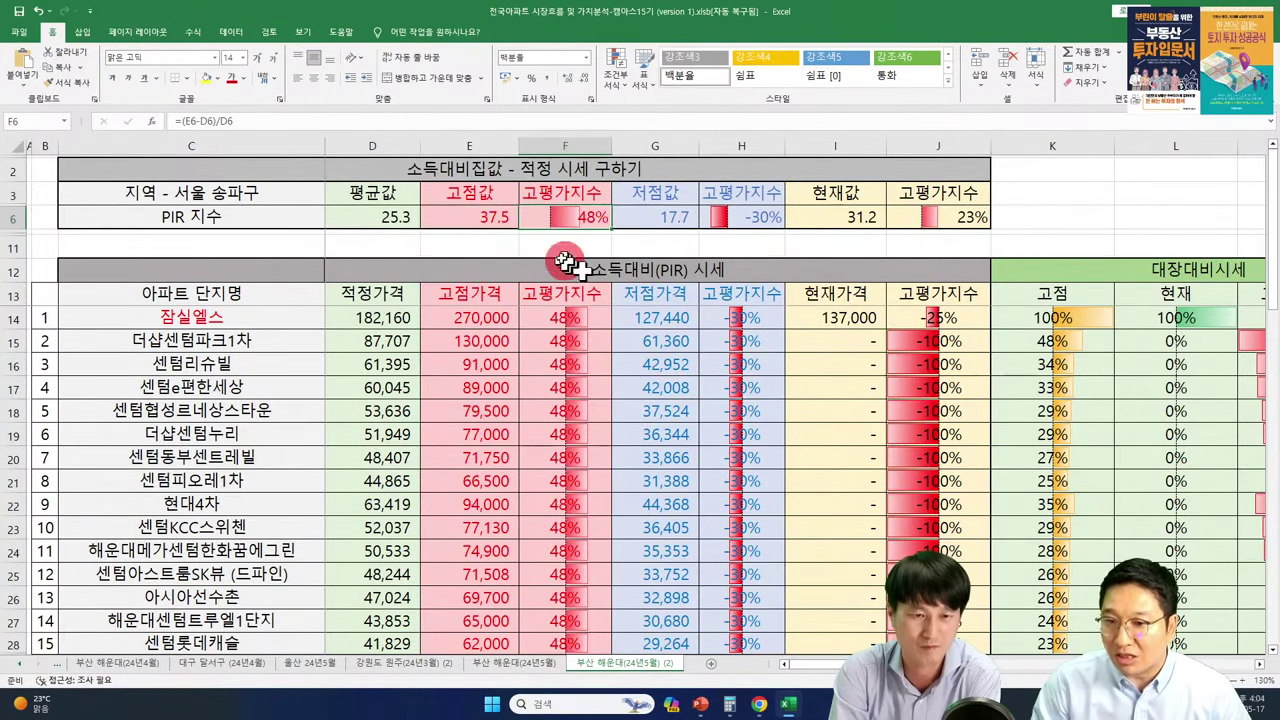
click(480, 320)
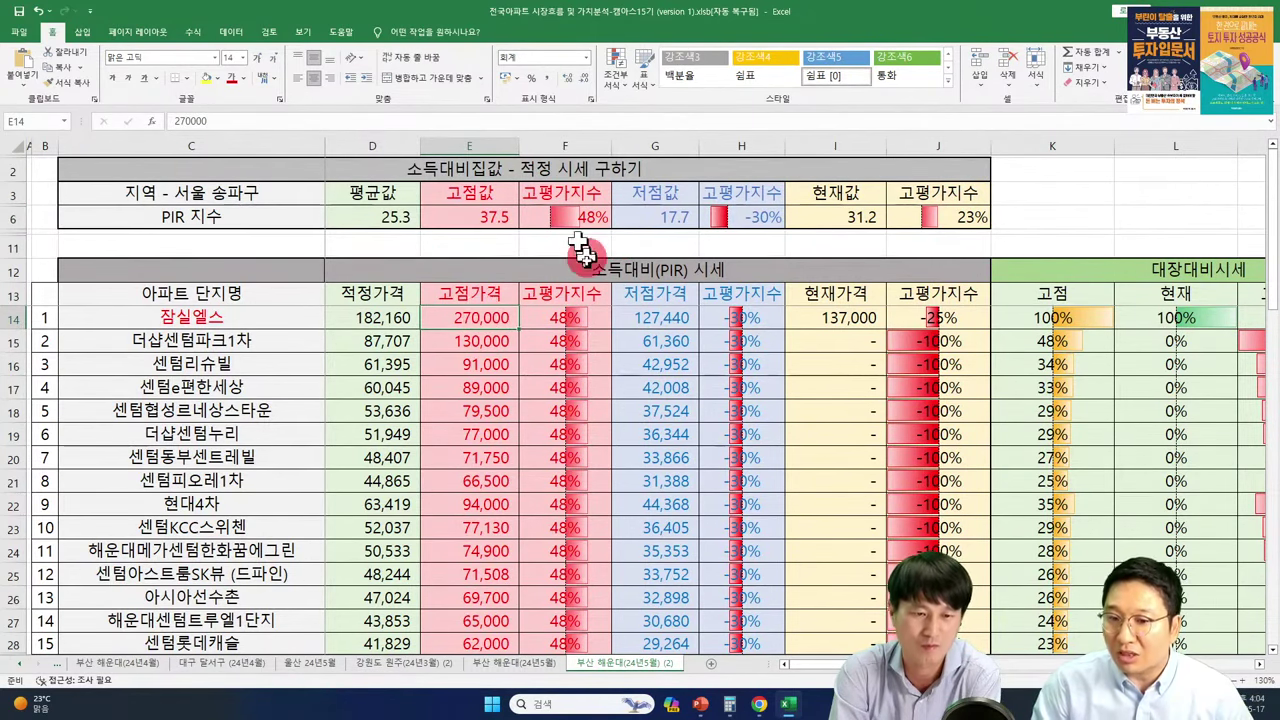
click(568, 317)
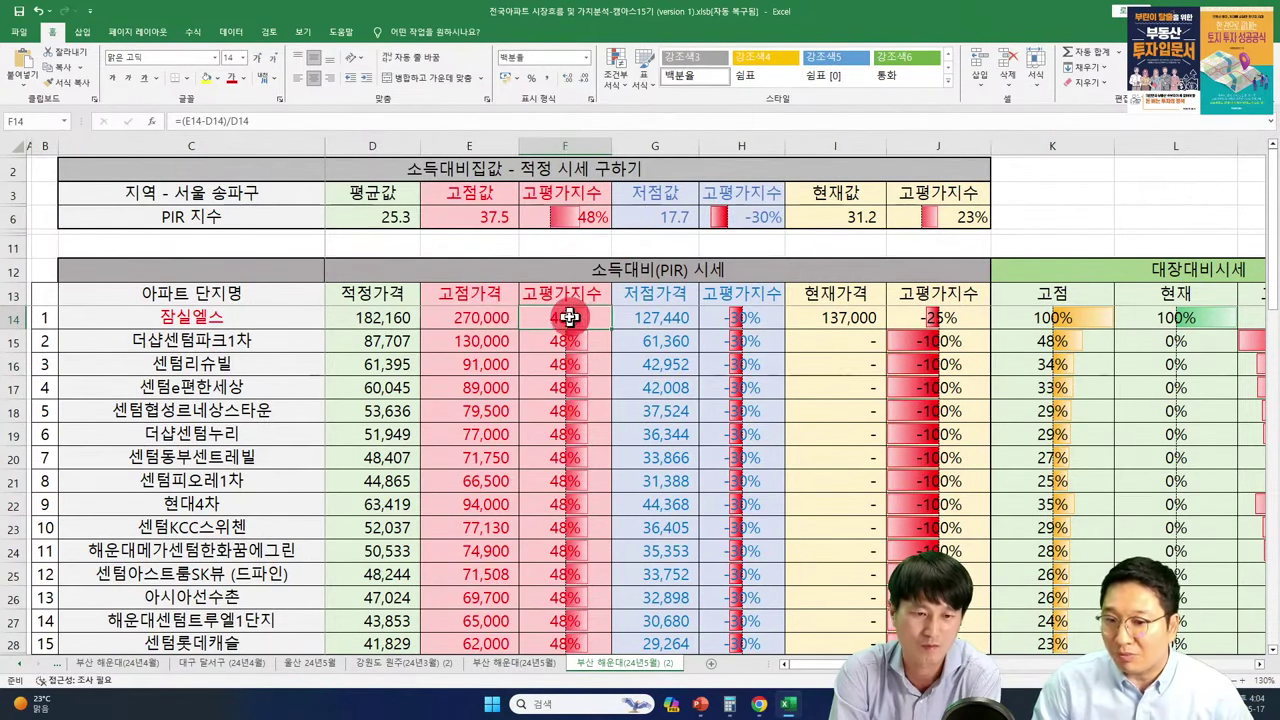
click(462, 318)
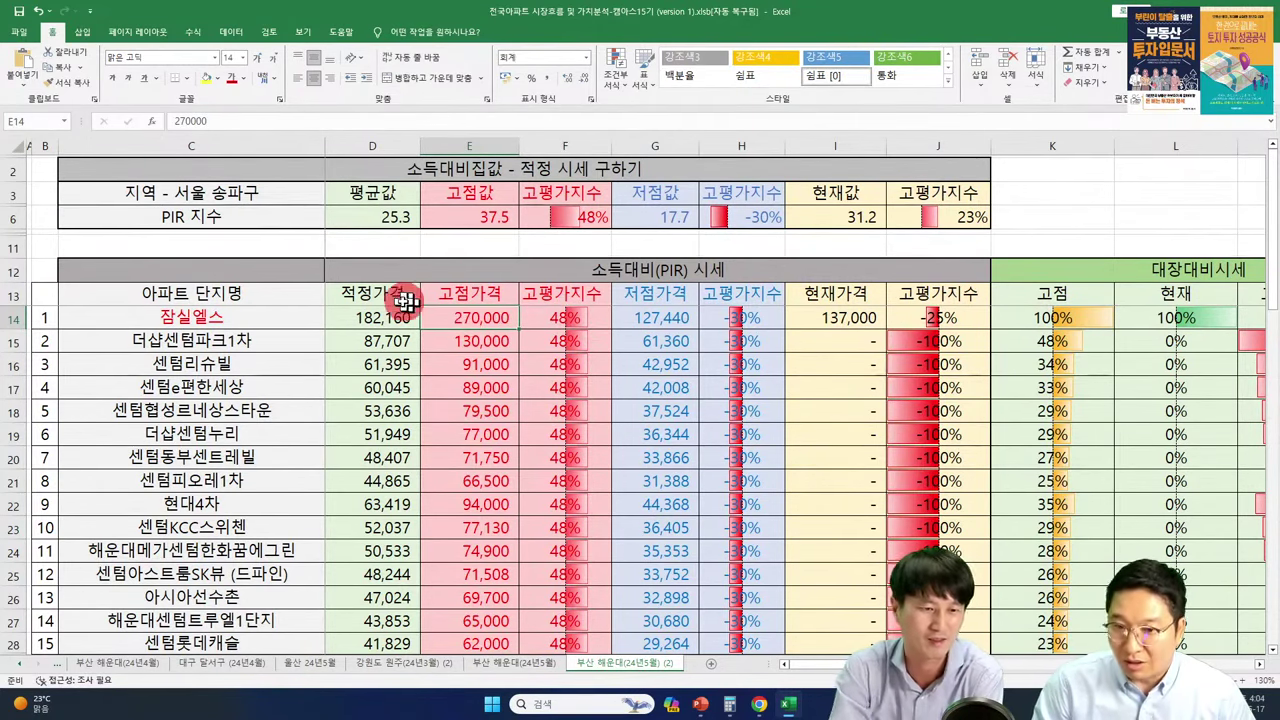
click(418, 309)
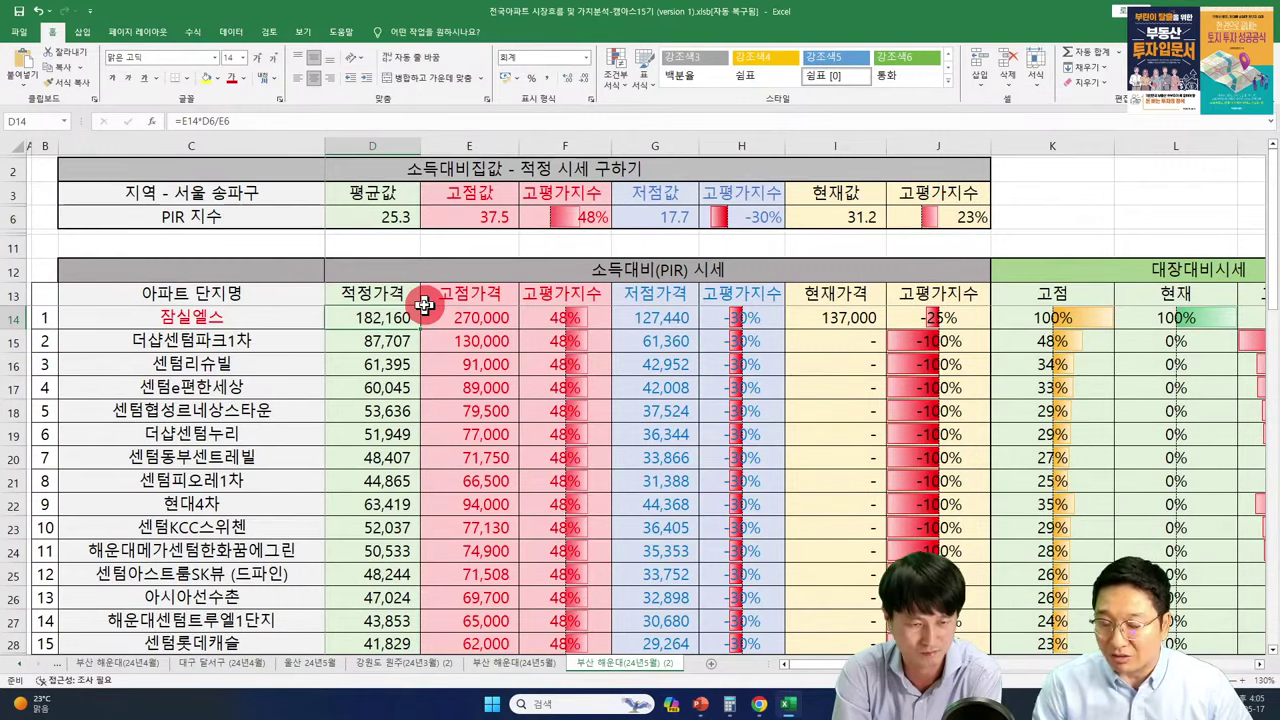
Step: Switch to 아실 and put the 34평 sales of 잠실엘스 back in contract-date order
key(alt+Tab)
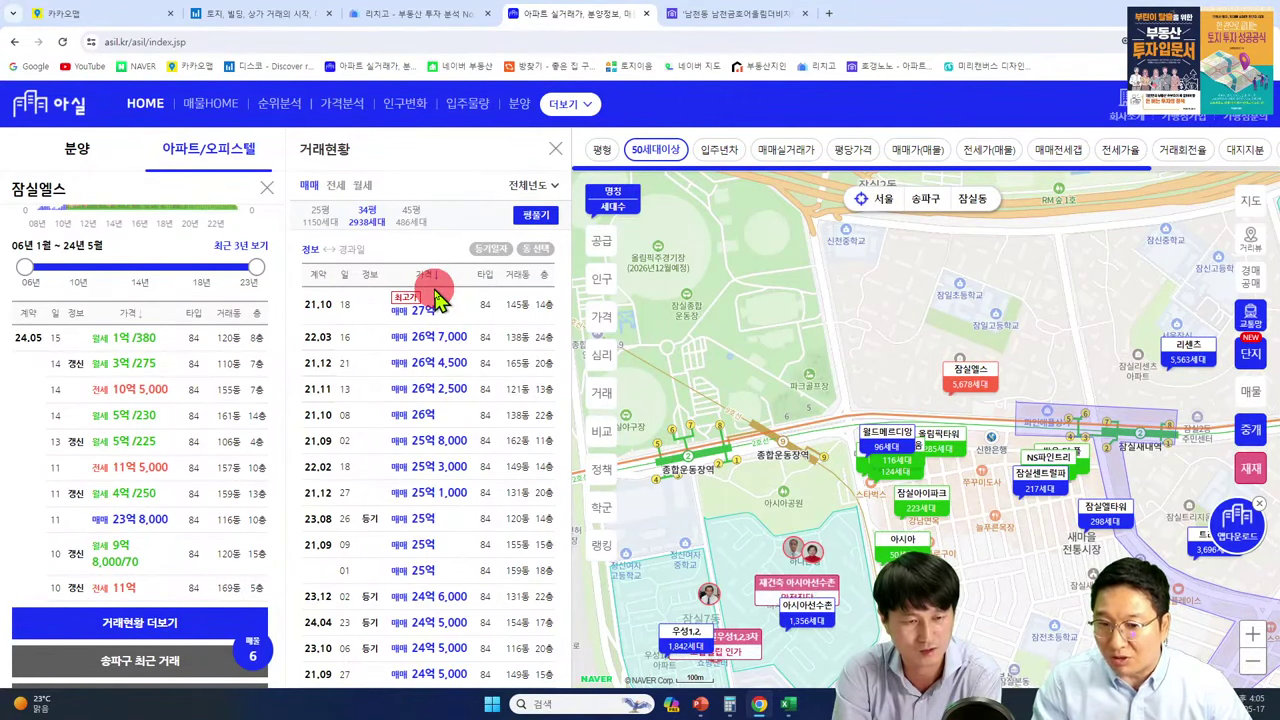
scroll(440, 398, down, 2)
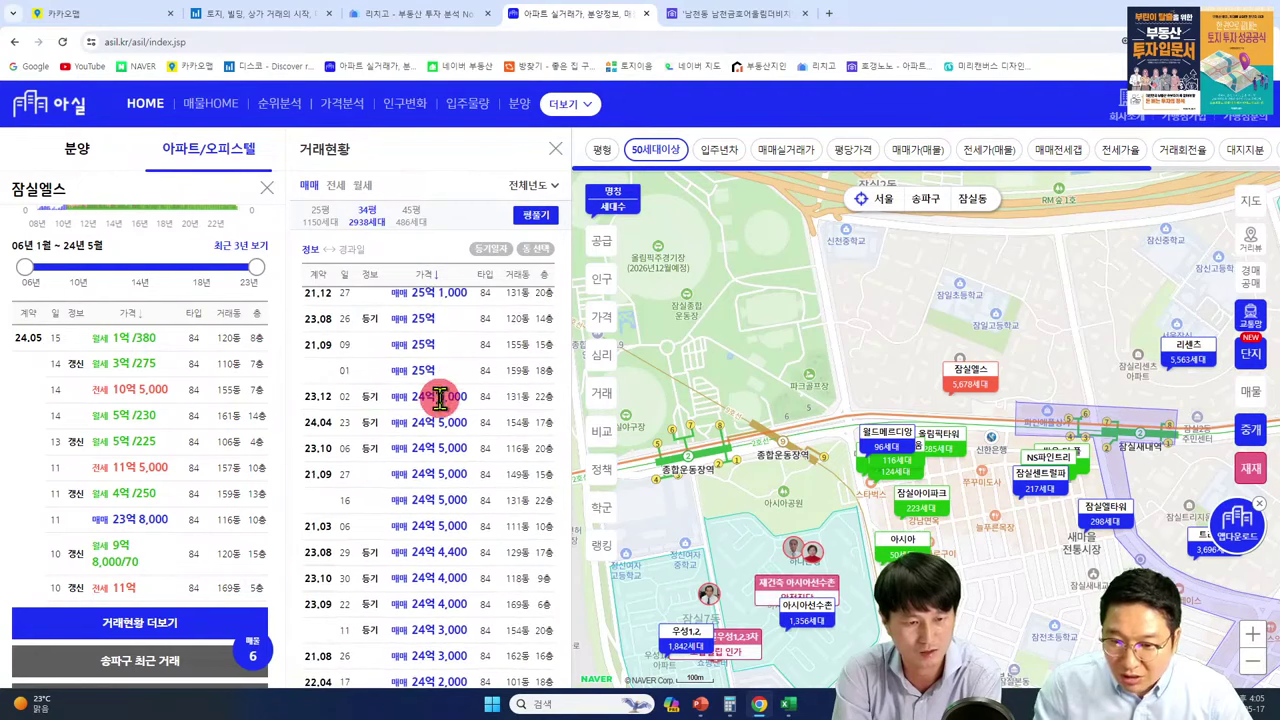
click(433, 273)
scroll(400, 395, down, 5)
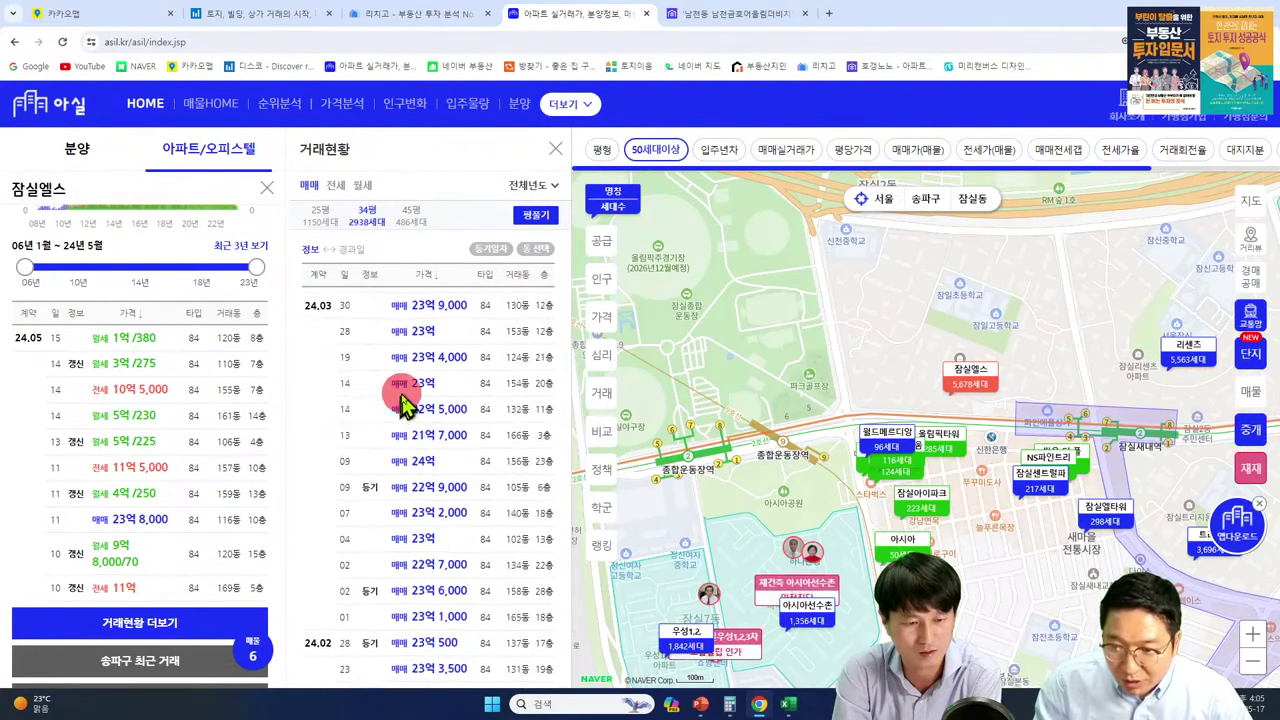
Step: Examine the 34평 sale prices of 잠실엘스 from March 2024 back to February 2023, loading older records as needed
scroll(420, 390, down, 3)
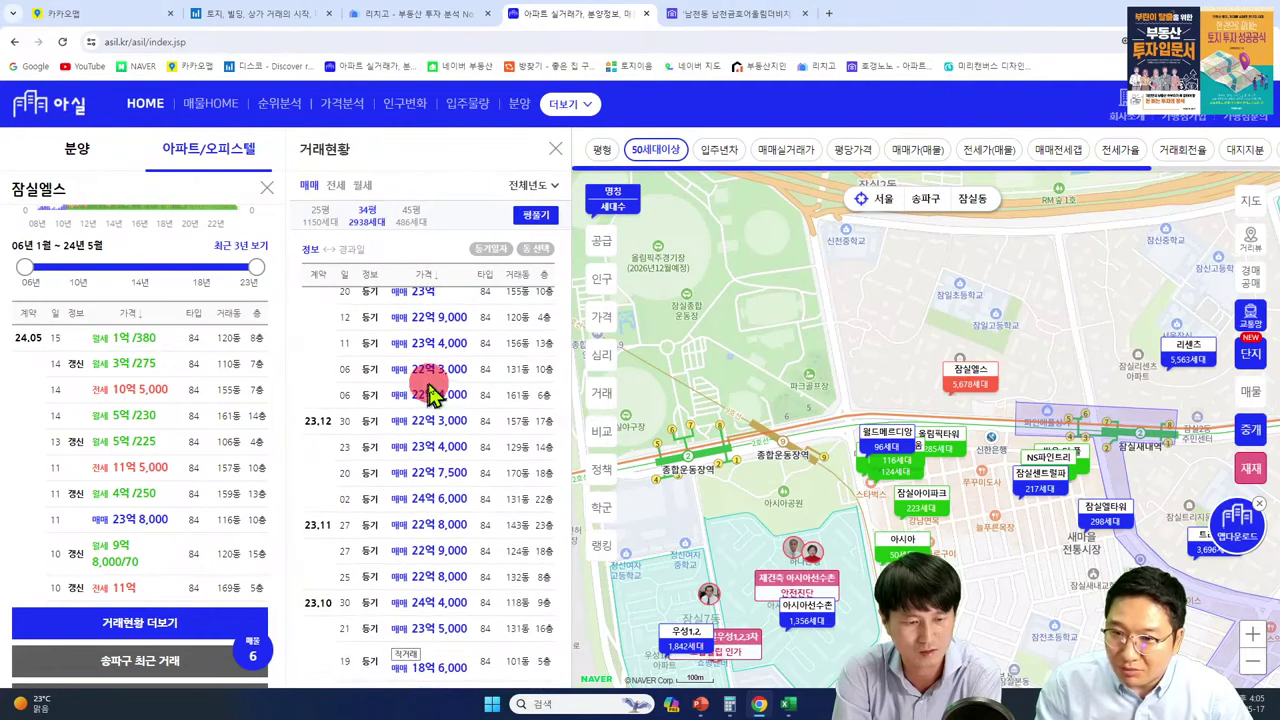
scroll(440, 405, down, 5)
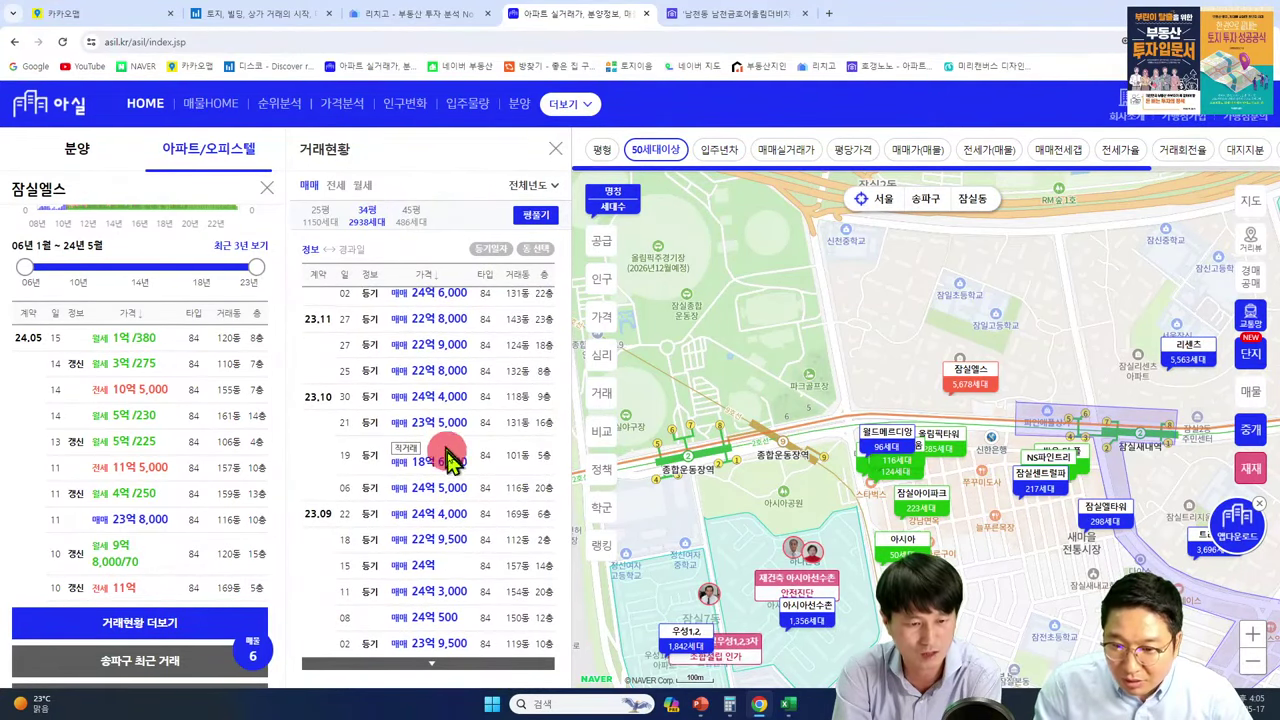
click(431, 664)
scroll(477, 534, down, 2)
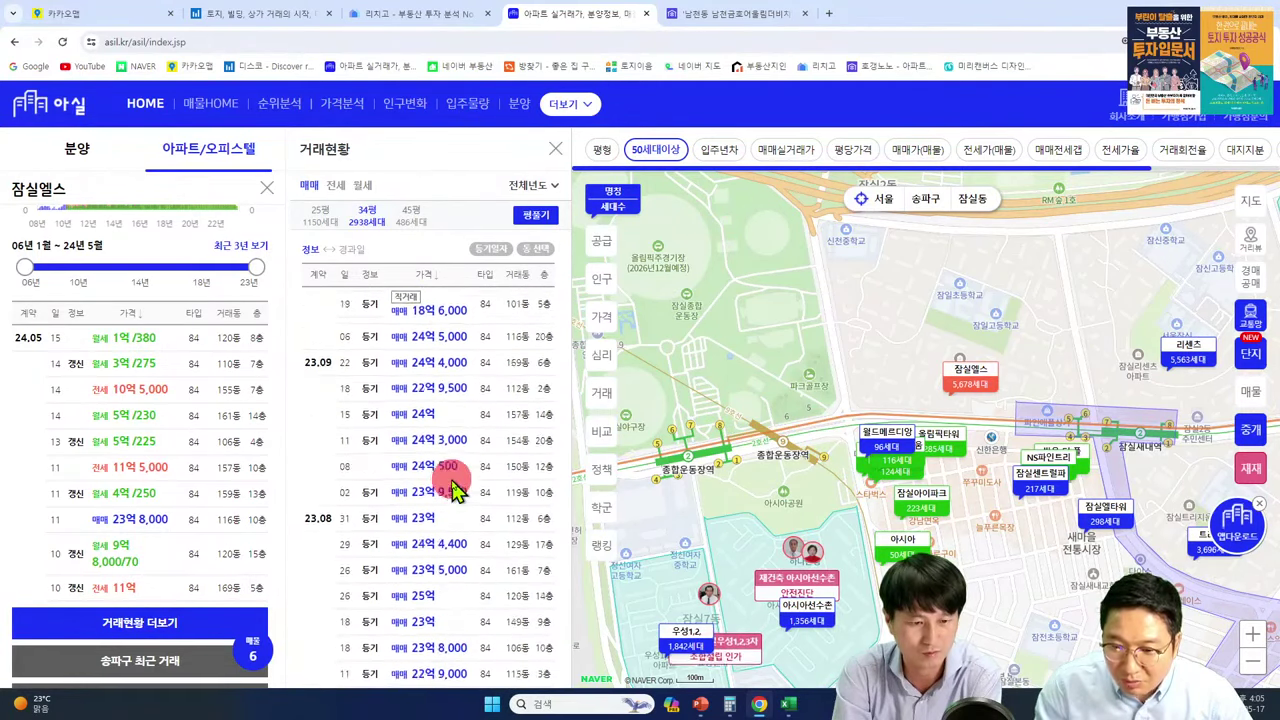
scroll(455, 447, up, 4)
scroll(453, 505, down, 3)
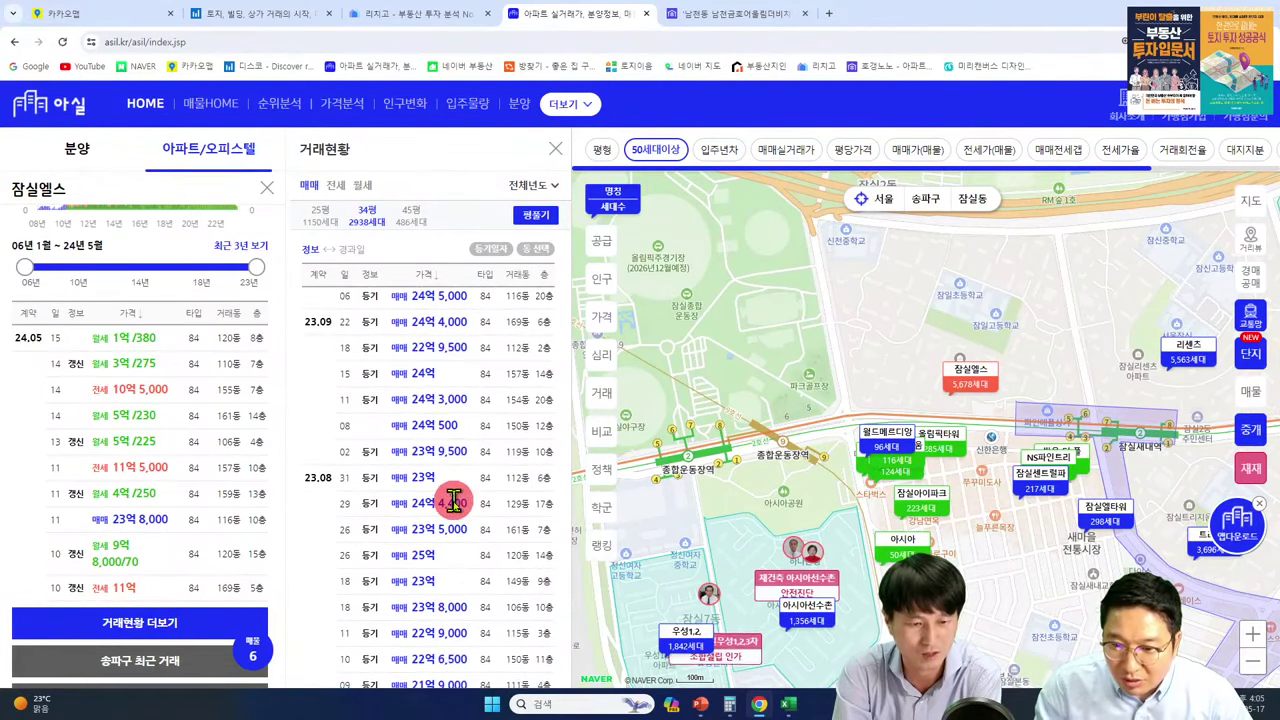
scroll(453, 500, down, 4)
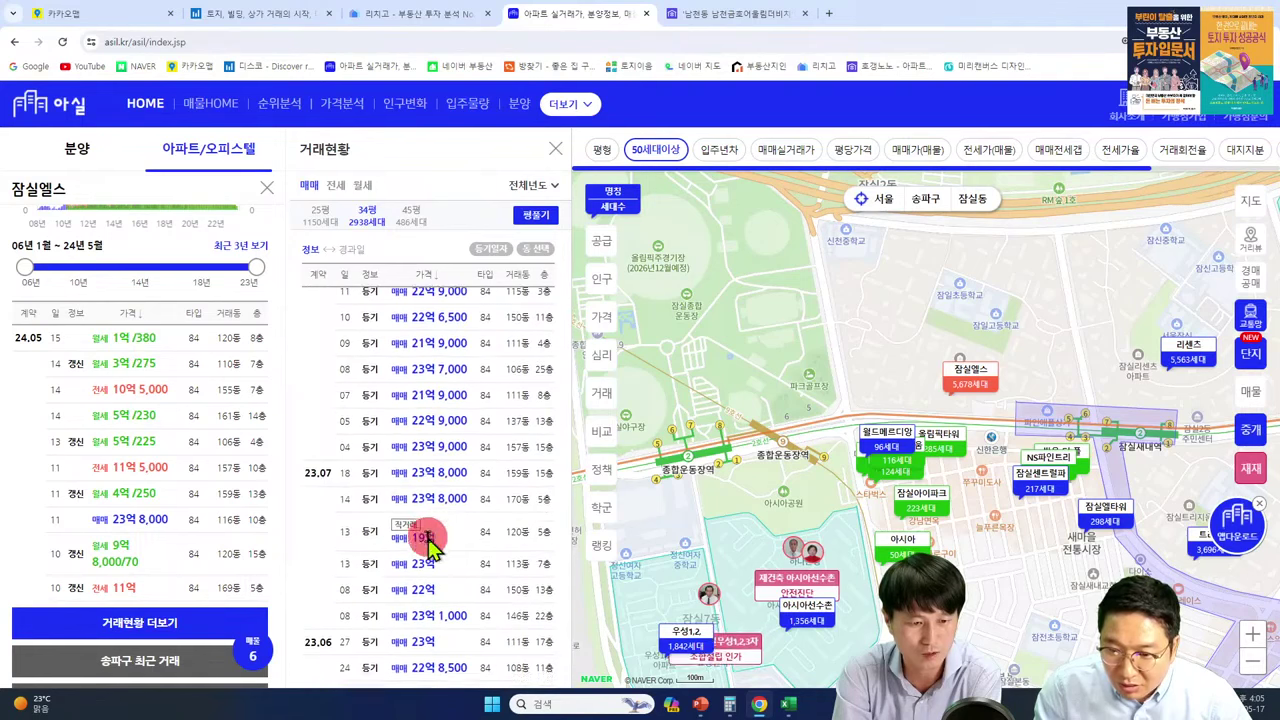
scroll(428, 540, down, 3)
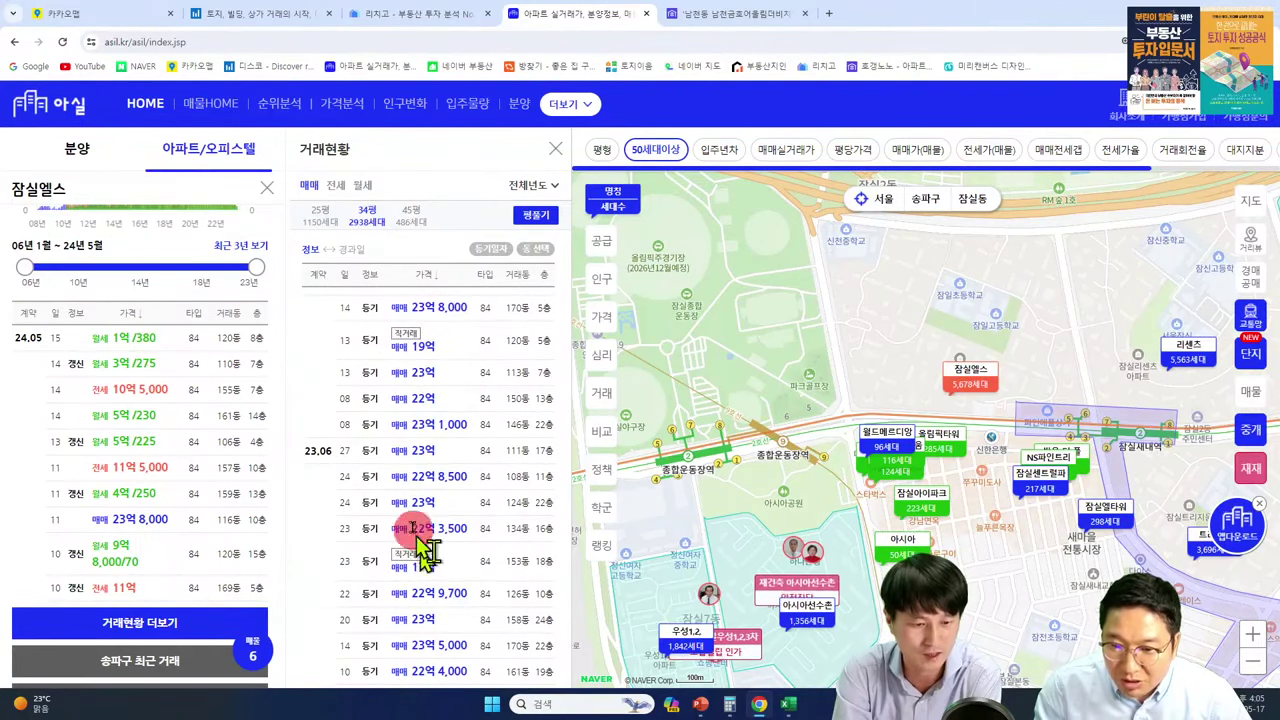
scroll(440, 530, down, 5)
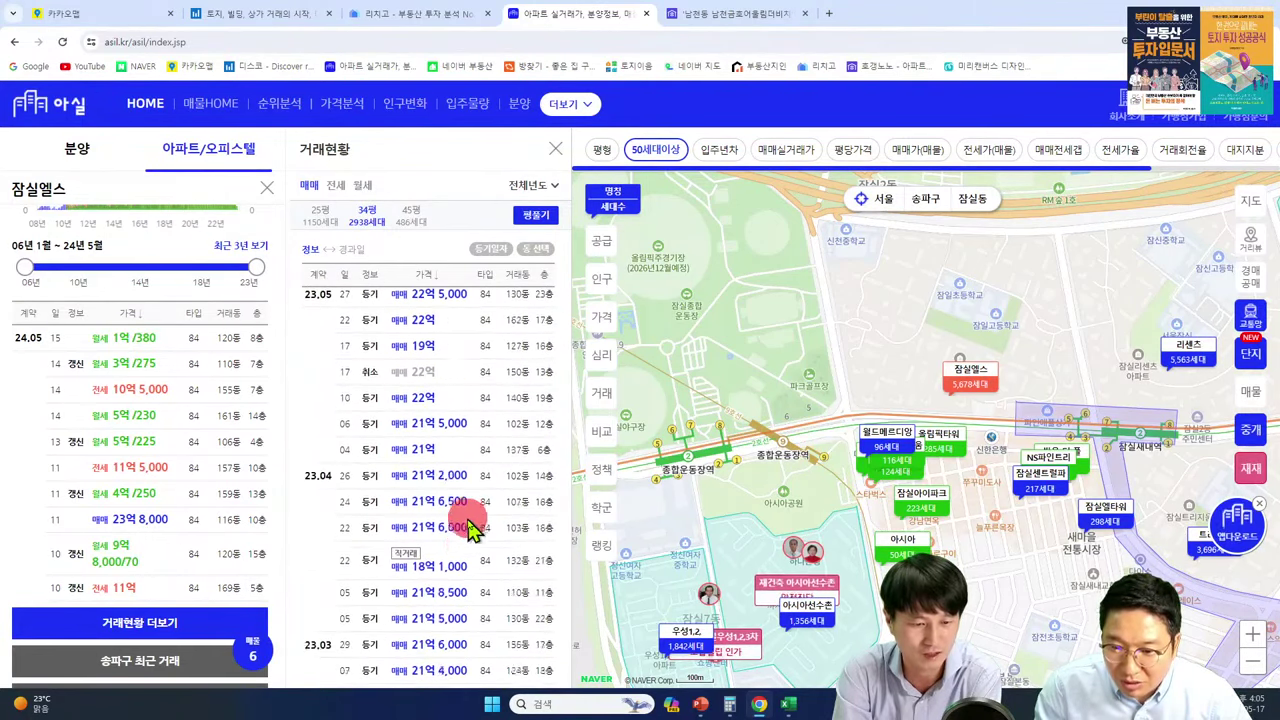
scroll(466, 528, down, 2)
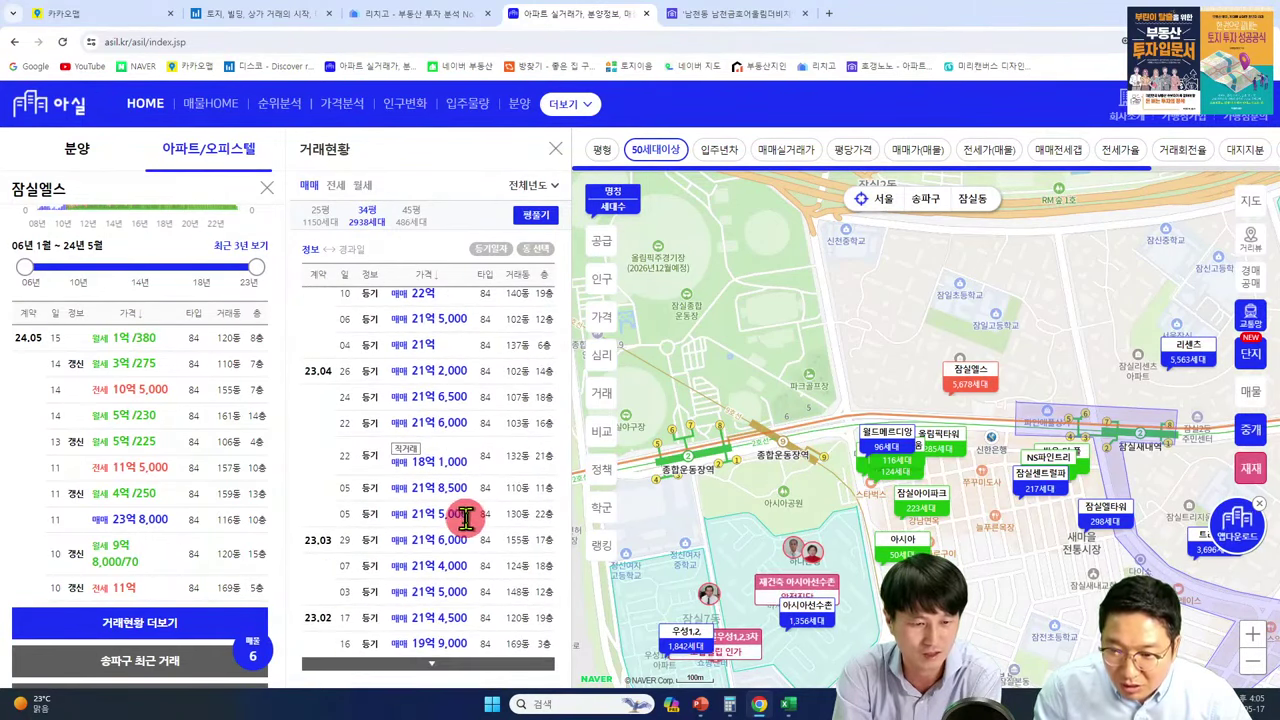
Step: Load more 34평 sales and examine the prices of 잠실엘스 from early 2023 back to August 2022
click(437, 664)
scroll(450, 565, down, 1)
scroll(450, 548, down, 3)
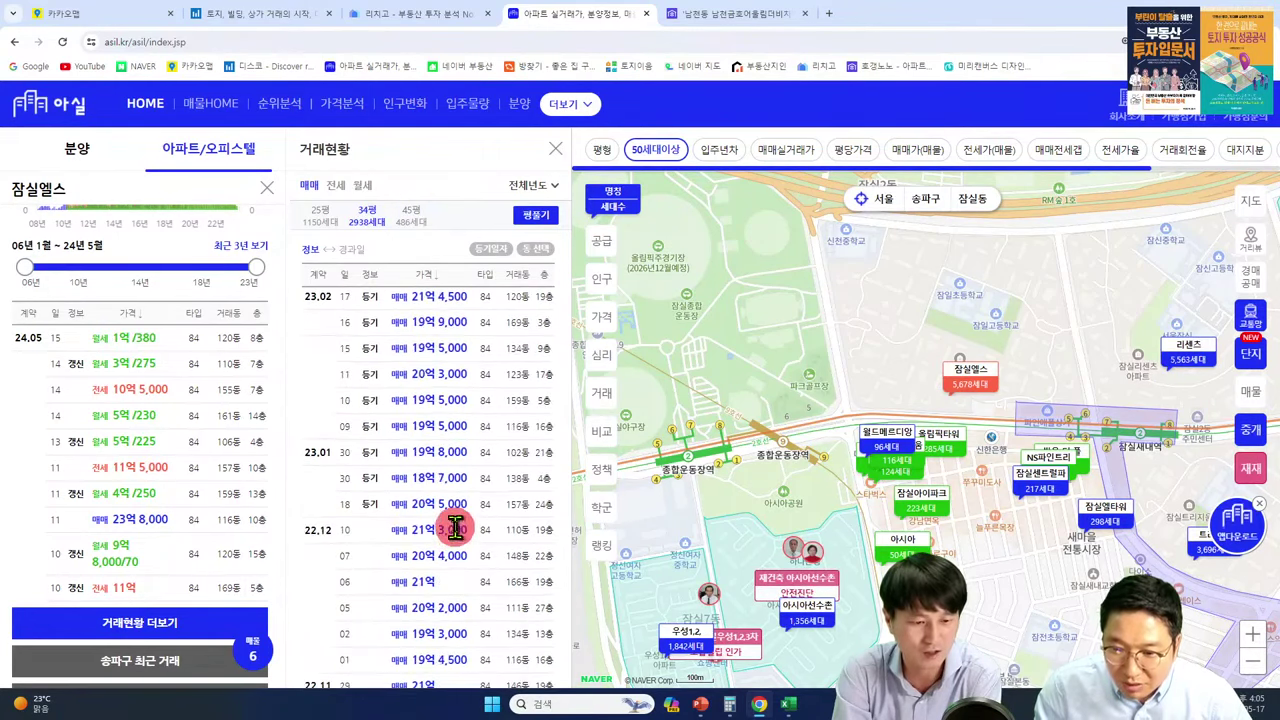
scroll(457, 525, down, 1)
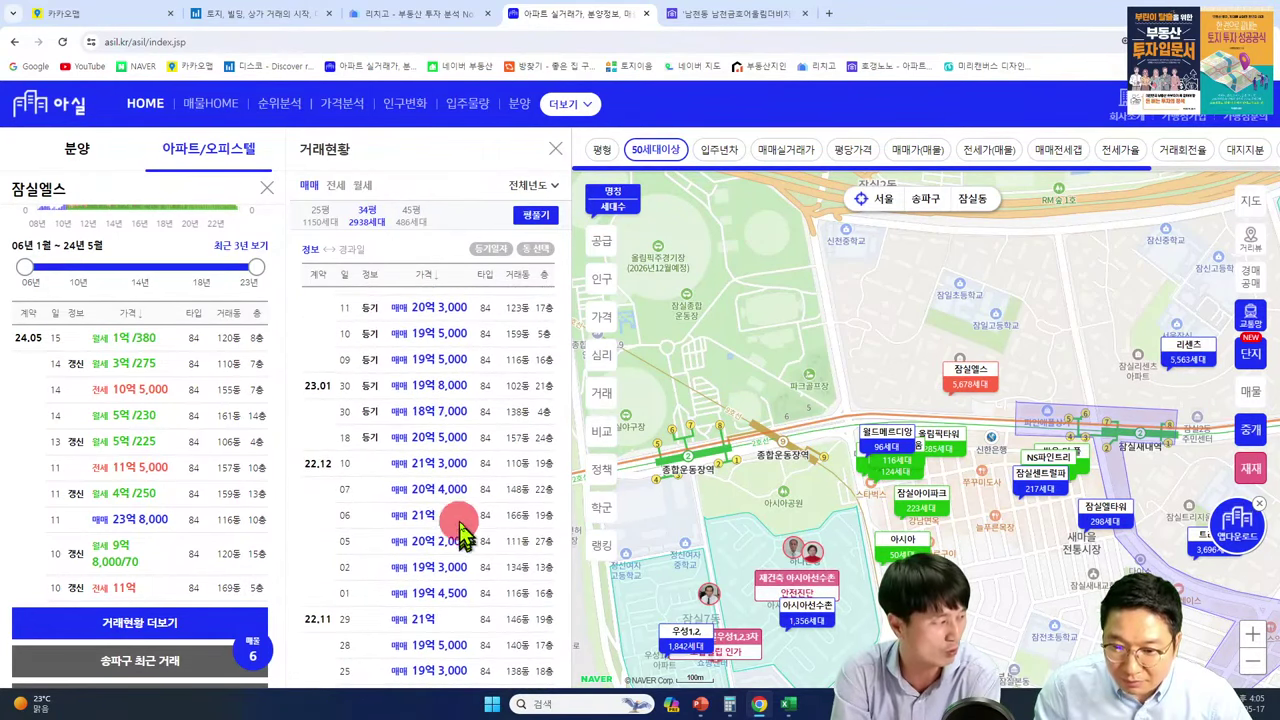
scroll(455, 520, down, 1)
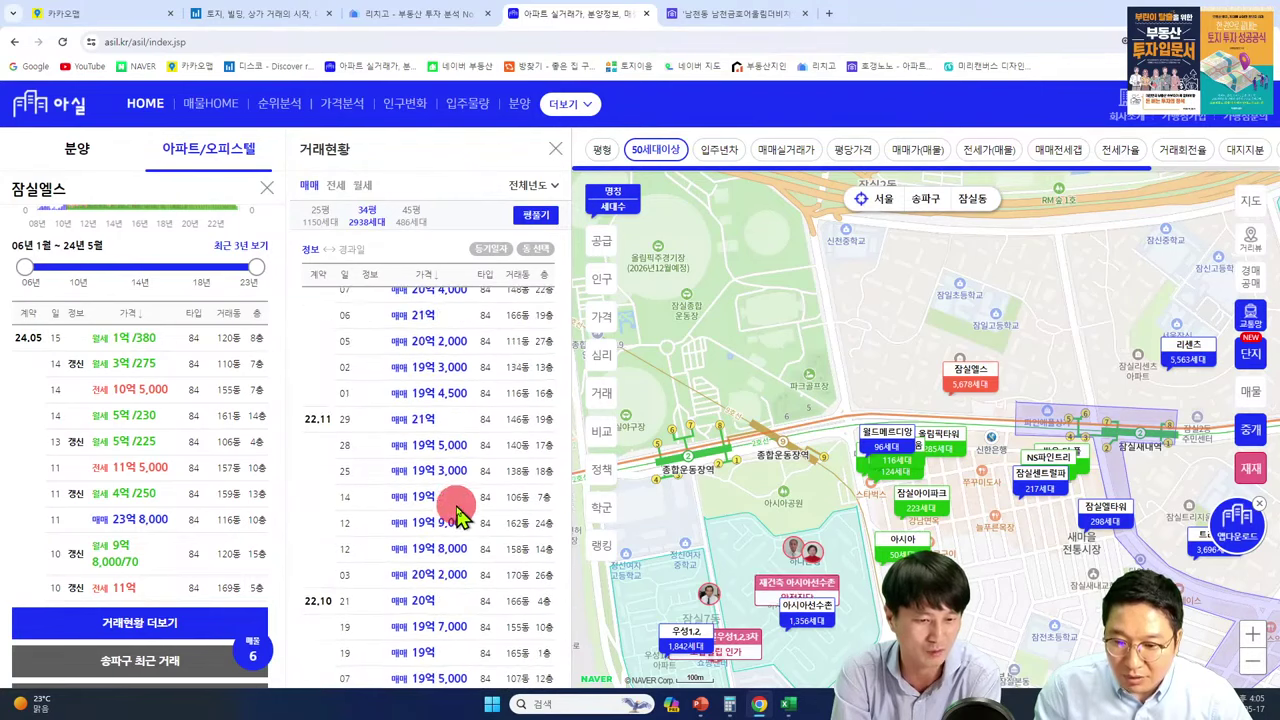
scroll(455, 505, down, 1)
scroll(440, 495, down, 1)
scroll(440, 492, down, 1)
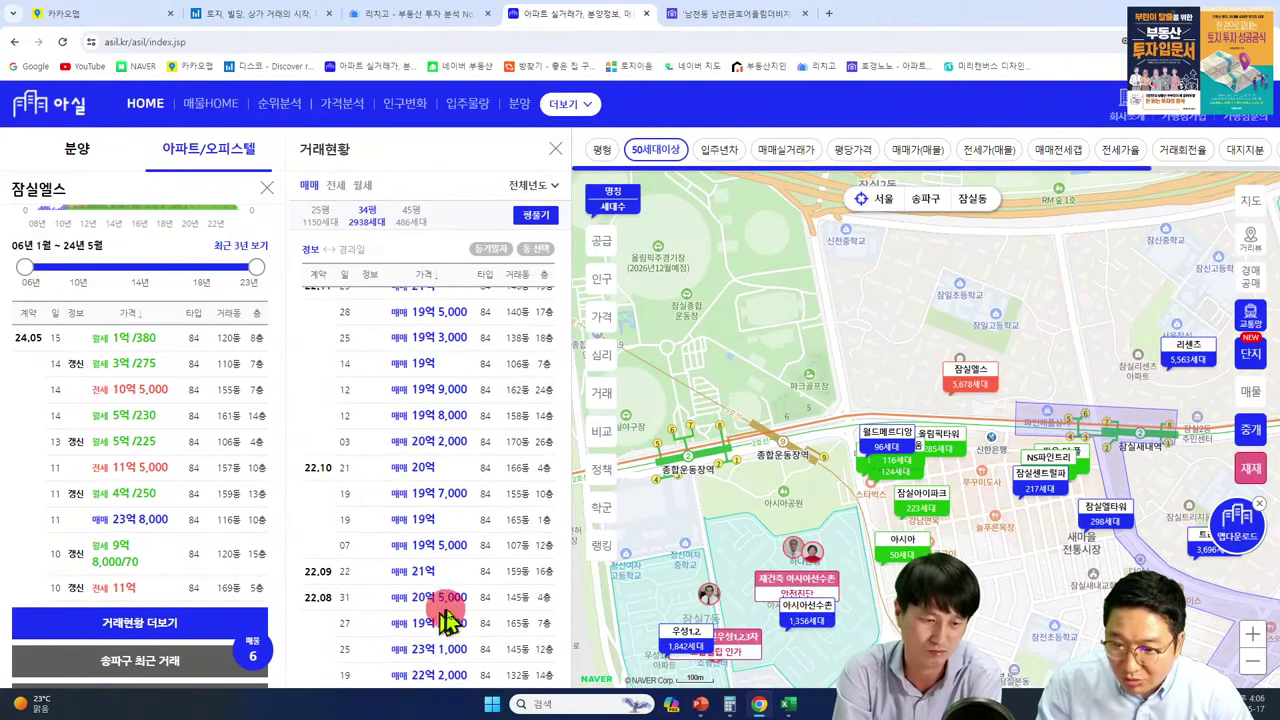
scroll(424, 632, down, 3)
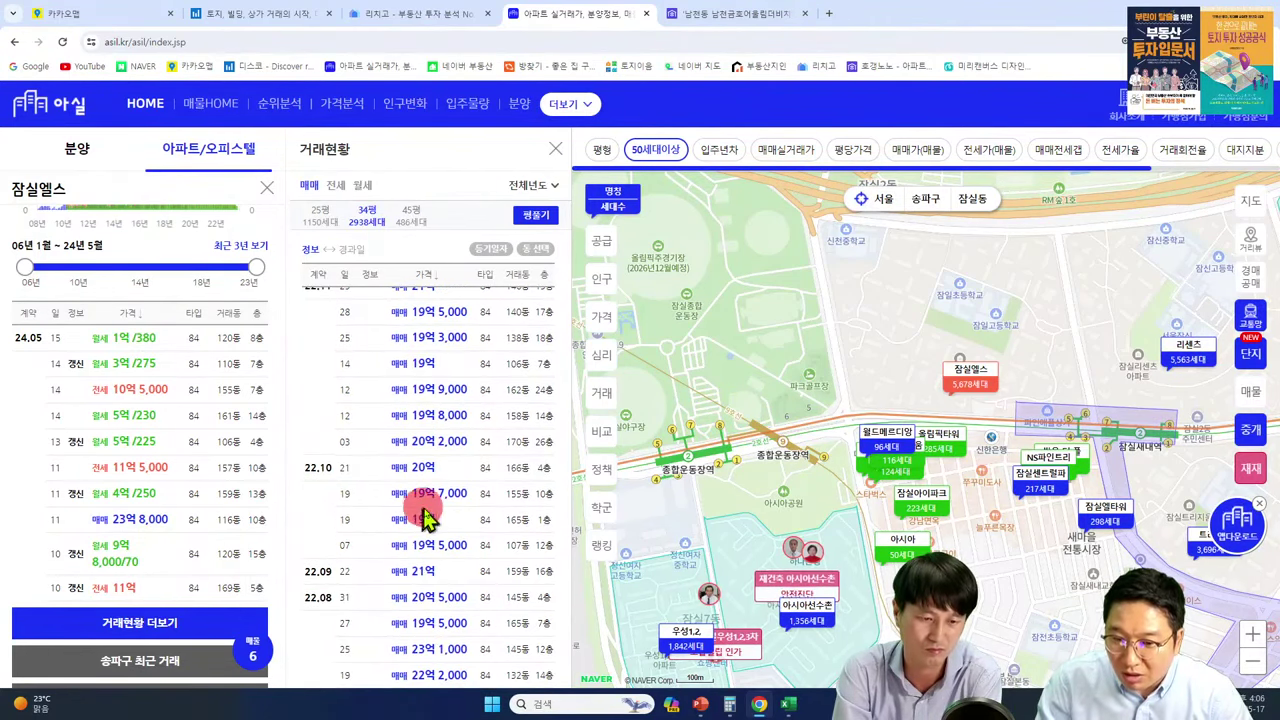
Step: Compare the 34평 sales of 잠실엘스 between mid-2022 and early 2023 with the complex's price trend chart
scroll(430, 520, up, 5)
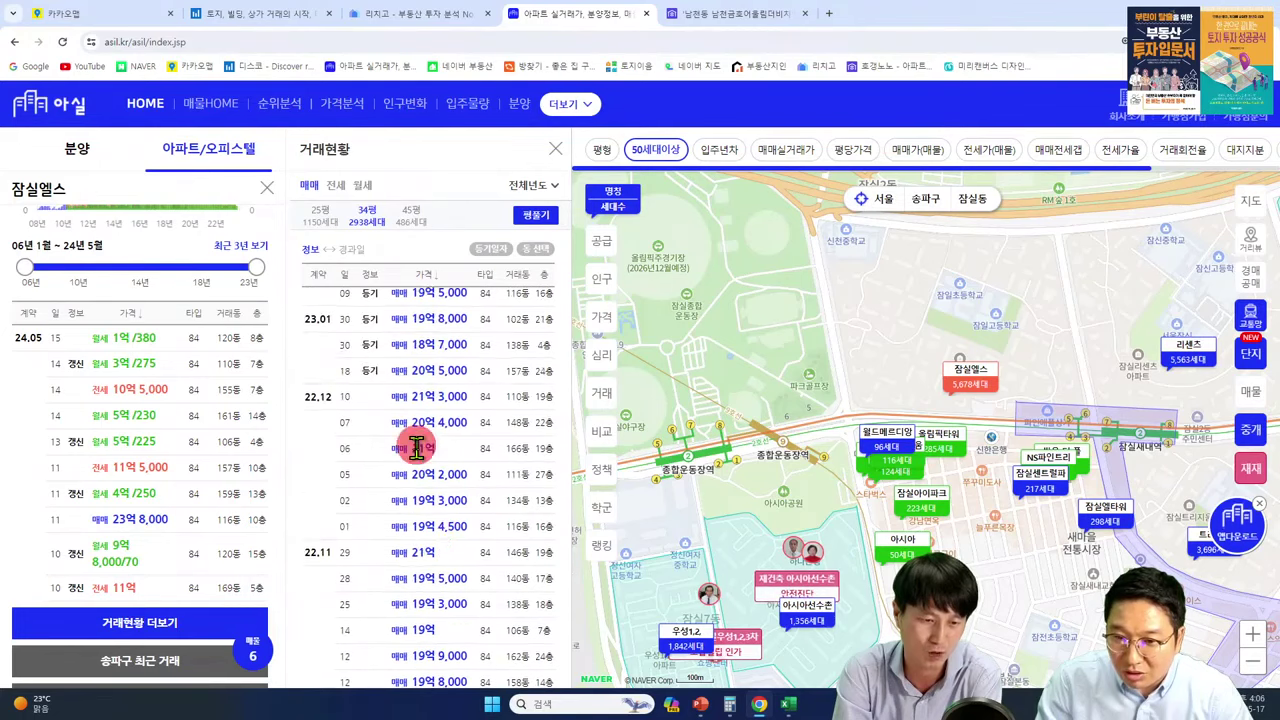
scroll(415, 470, up, 5)
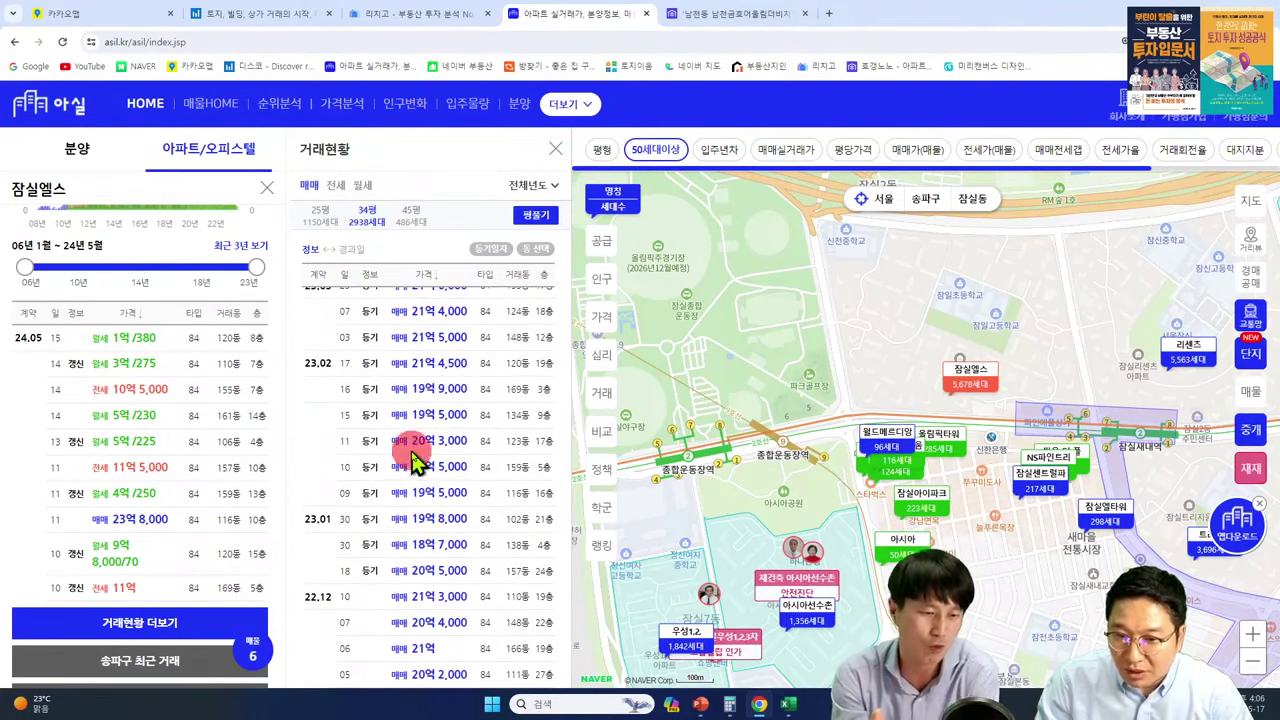
scroll(228, 405, up, 5)
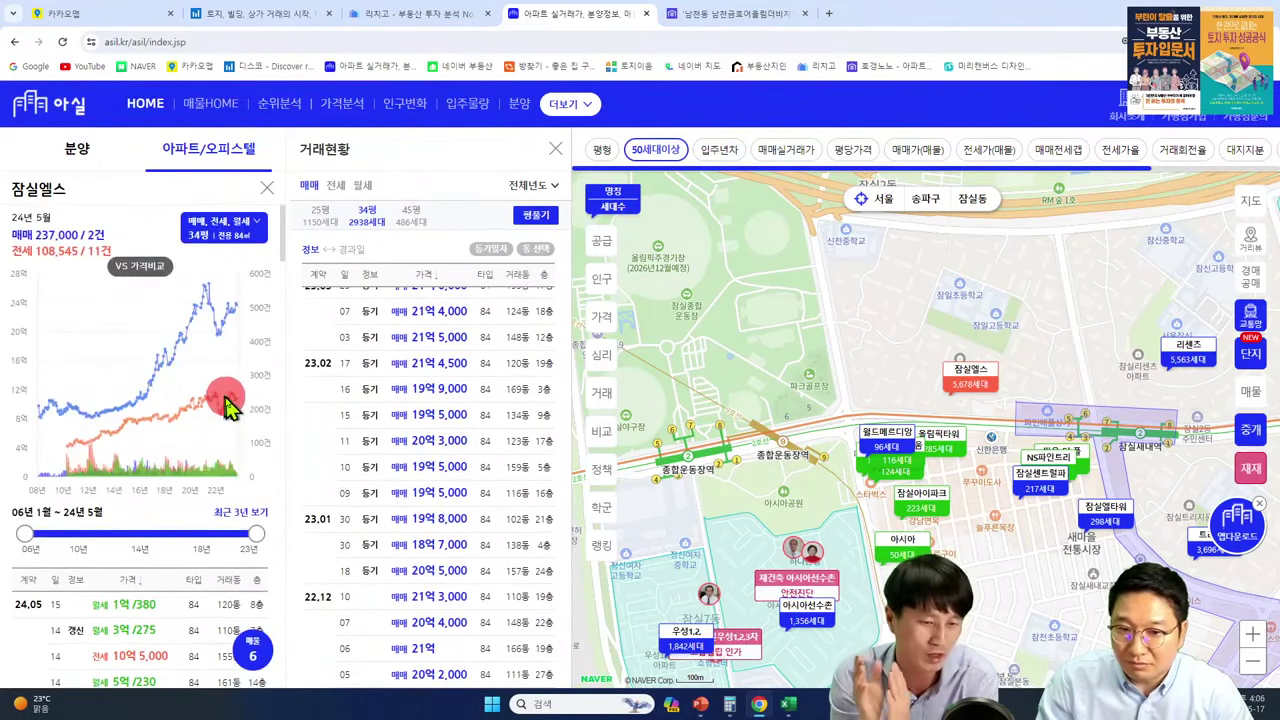
scroll(398, 460, down, 5)
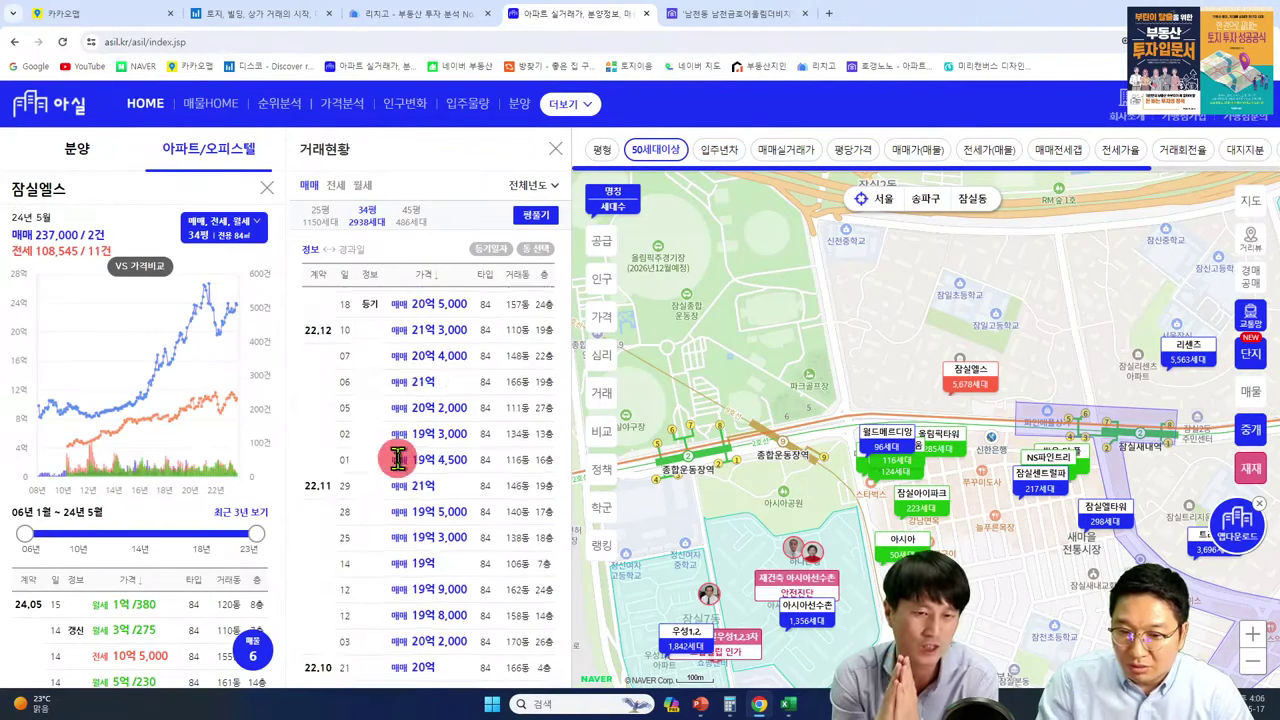
scroll(398, 459, down, 6)
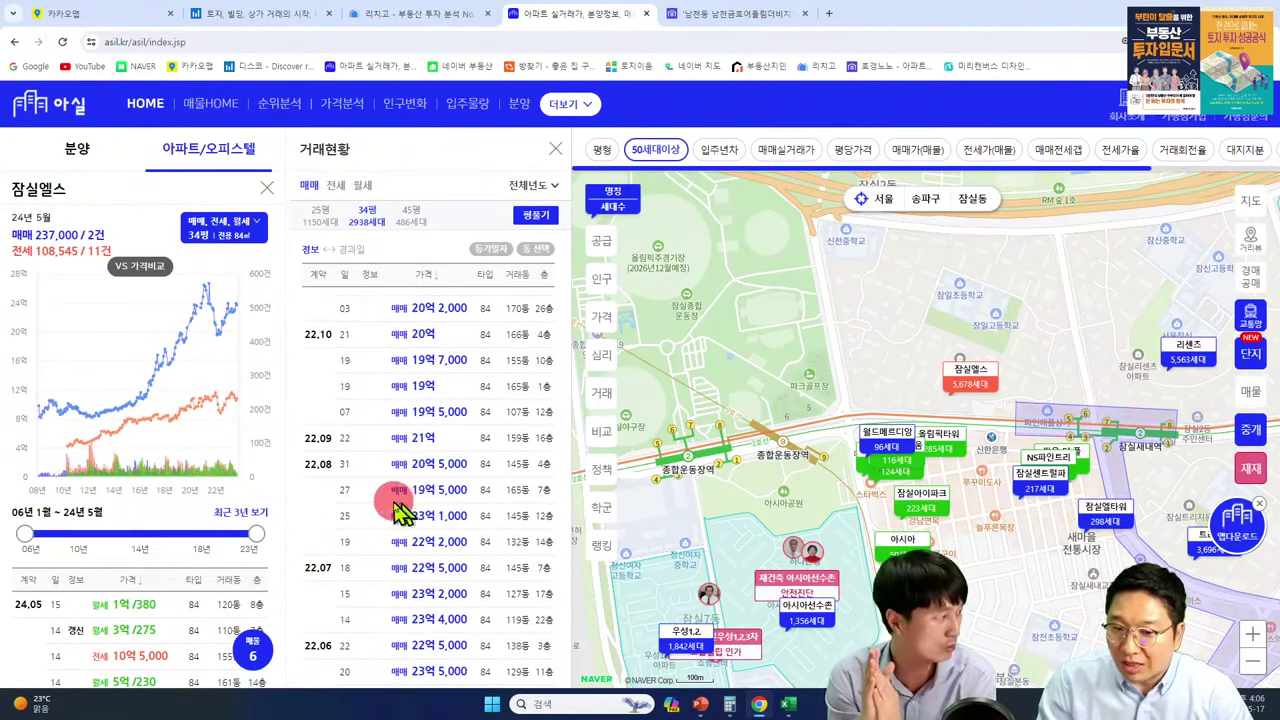
scroll(445, 490, down, 1)
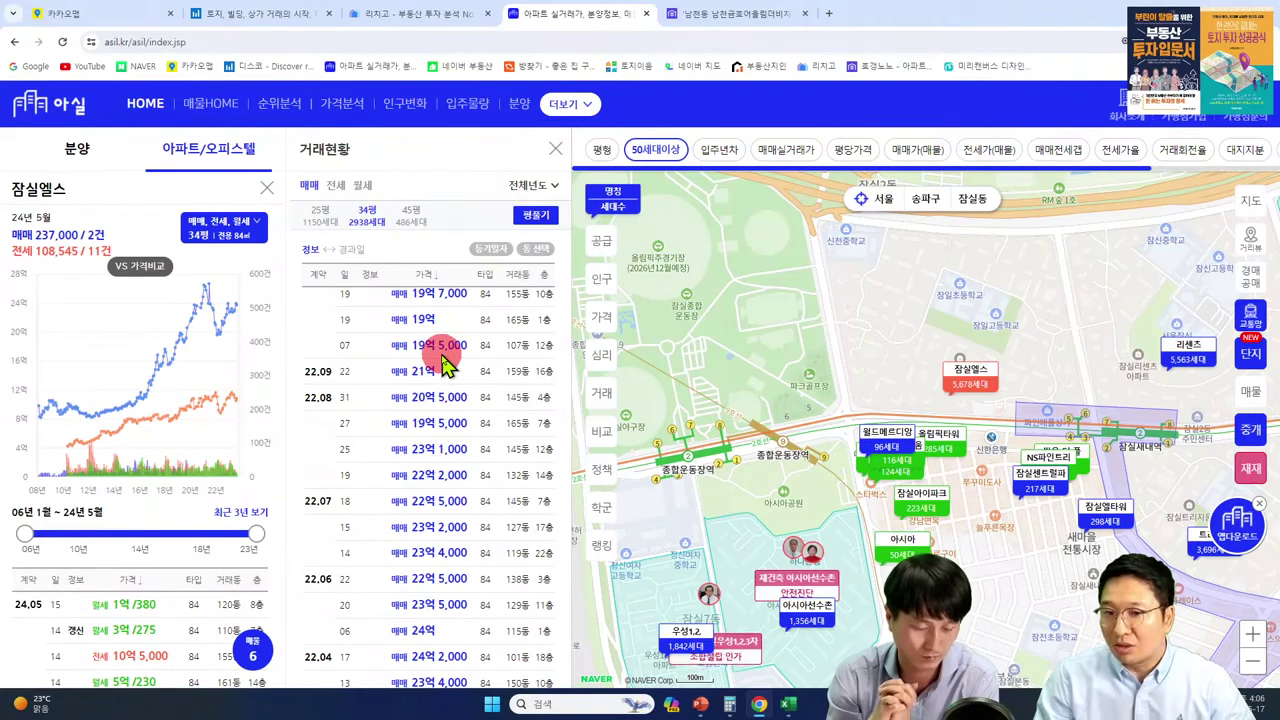
scroll(443, 365, up, 5)
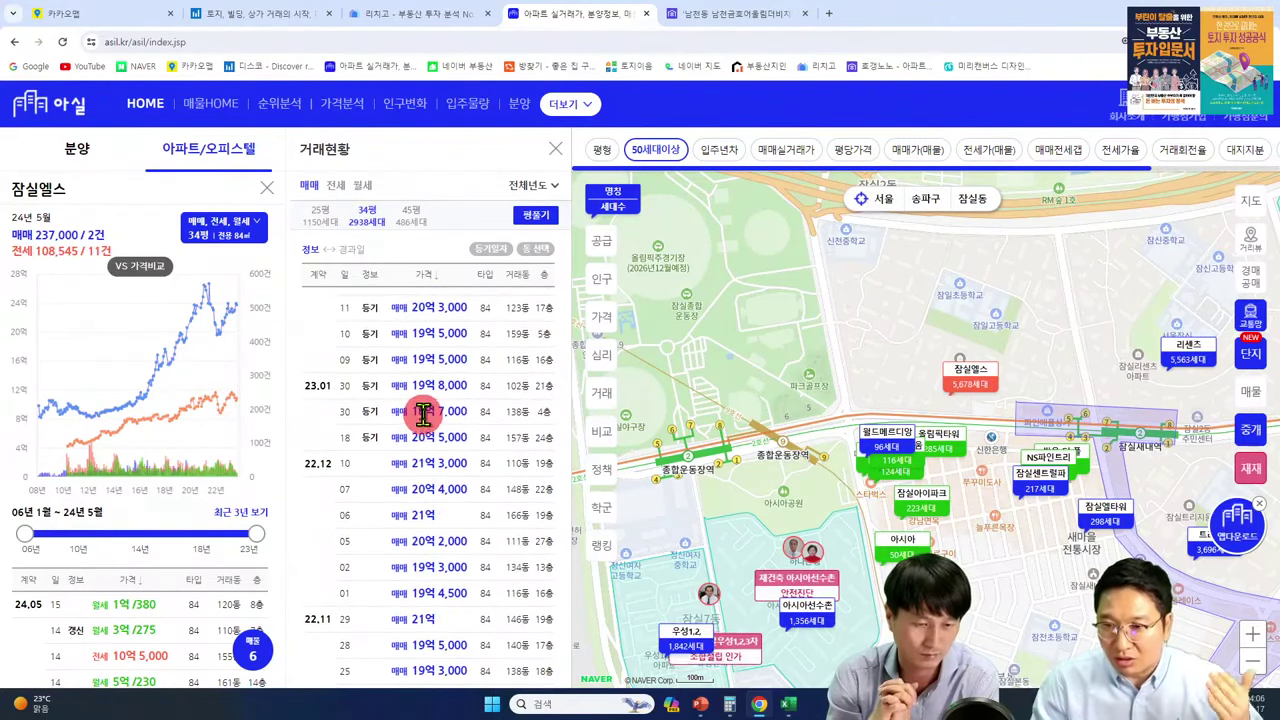
scroll(420, 430, up, 2)
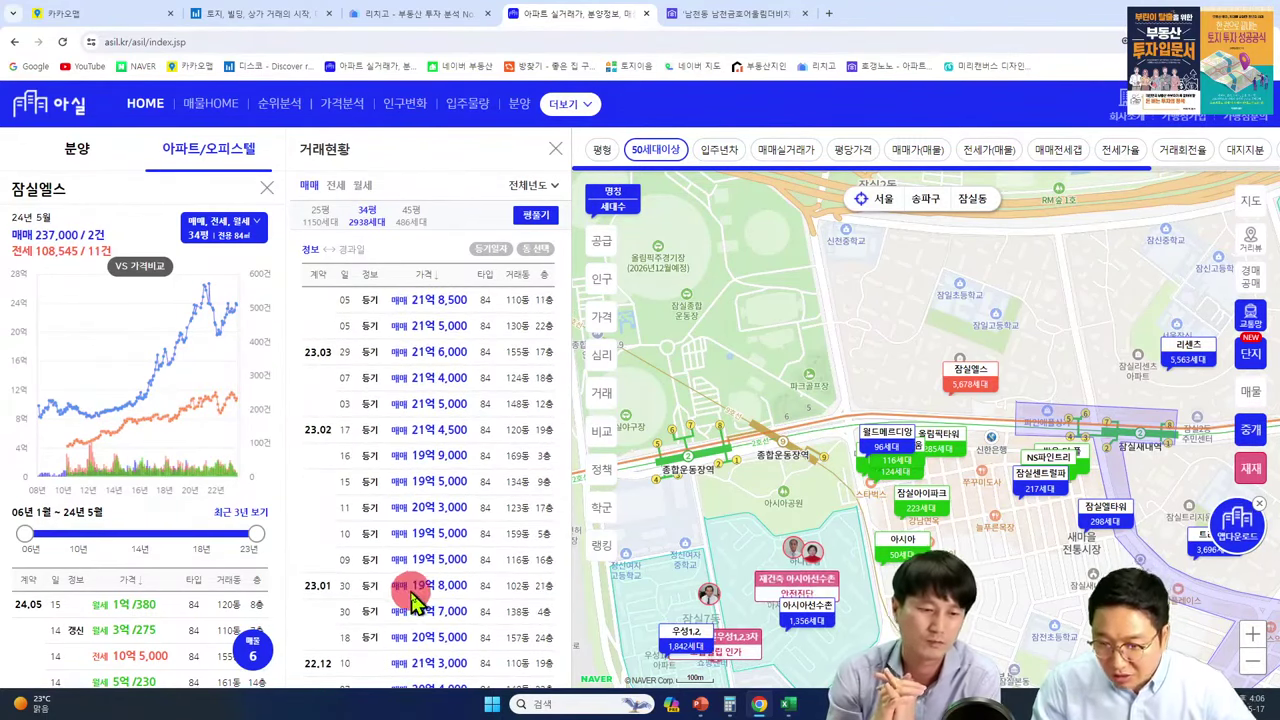
scroll(365, 595, down, 4)
scroll(400, 470, down, 1)
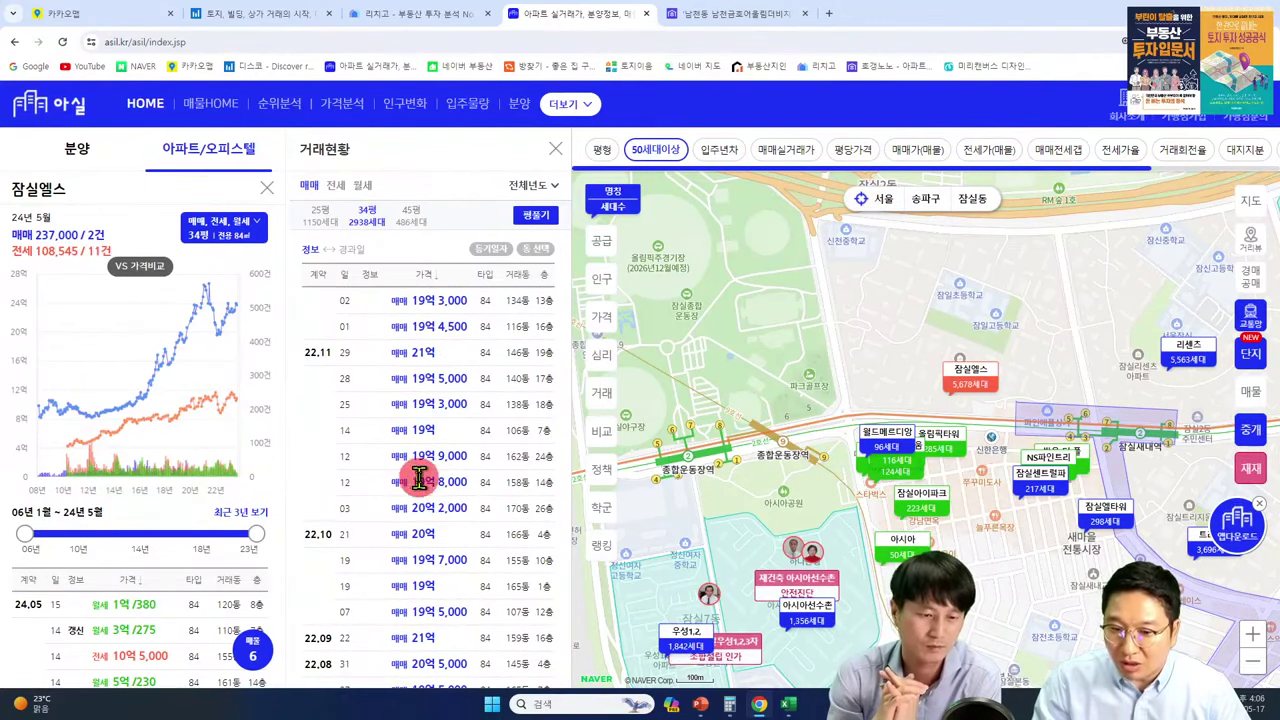
scroll(425, 490, down, 1)
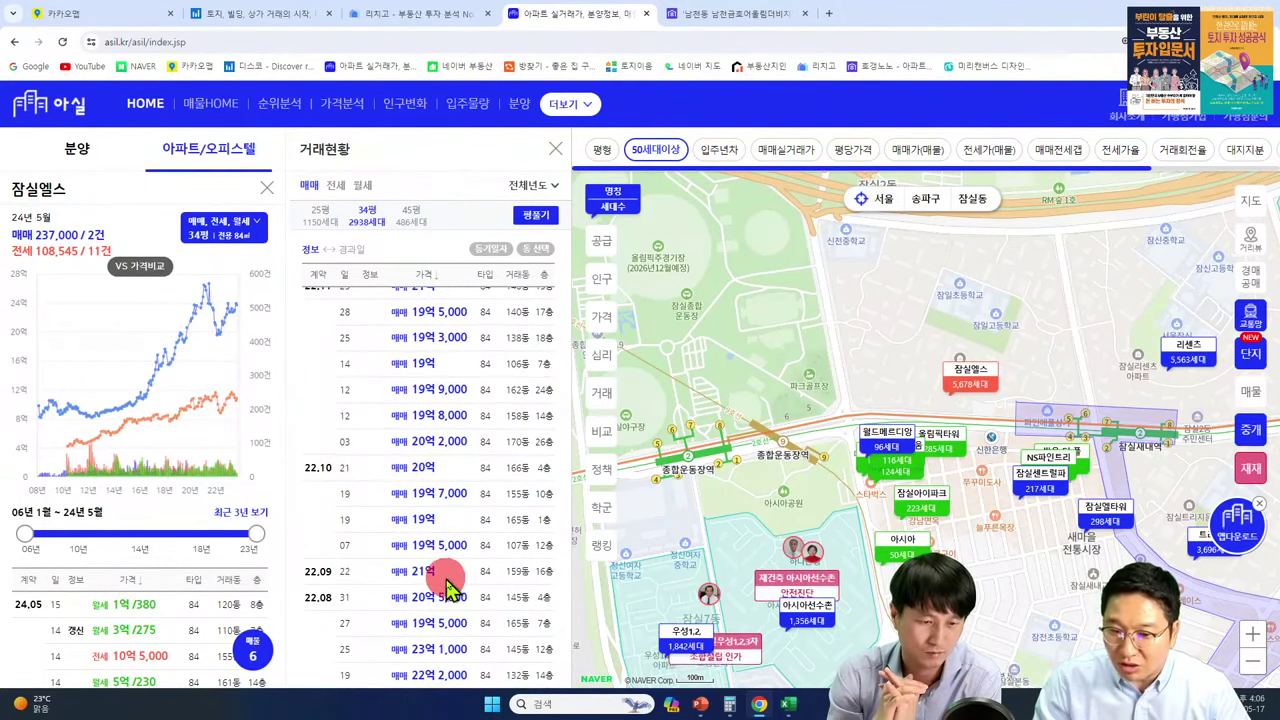
scroll(447, 578, down, 2)
Step: Switch to Excel to recheck the 적정가격 formula of 잠실엘스 in D14, and return to 아실
click(789, 704)
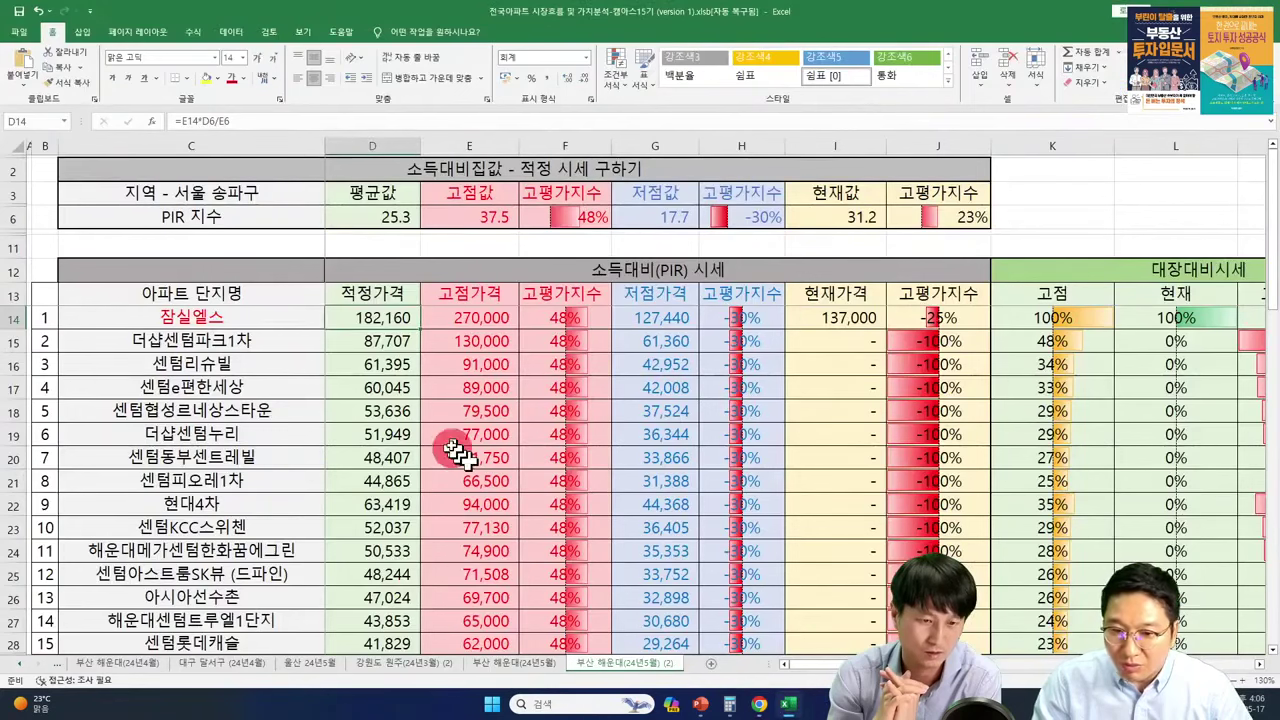
click(381, 318)
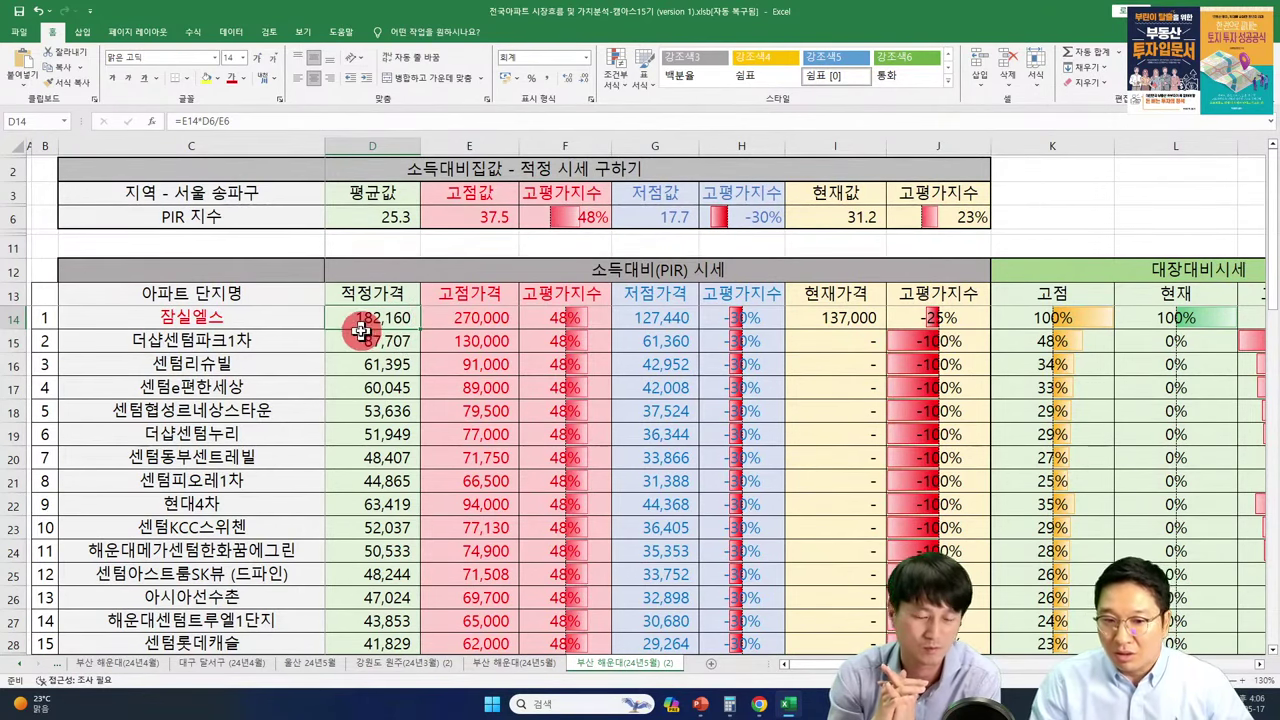
key(alt+Tab)
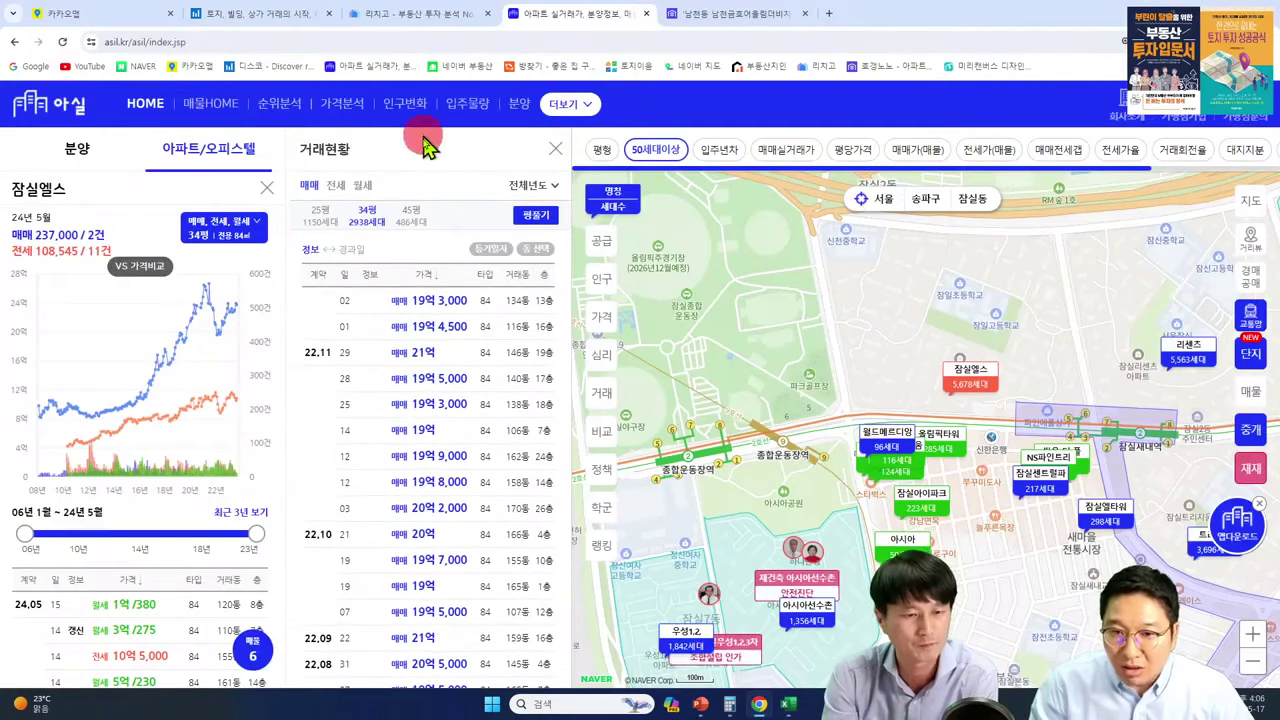
Step: Check the 소득대비 저평가 chart on 리치고 and set the 현재값 of 송파구's PIR 지수 to 30 in Excel
click(415, 12)
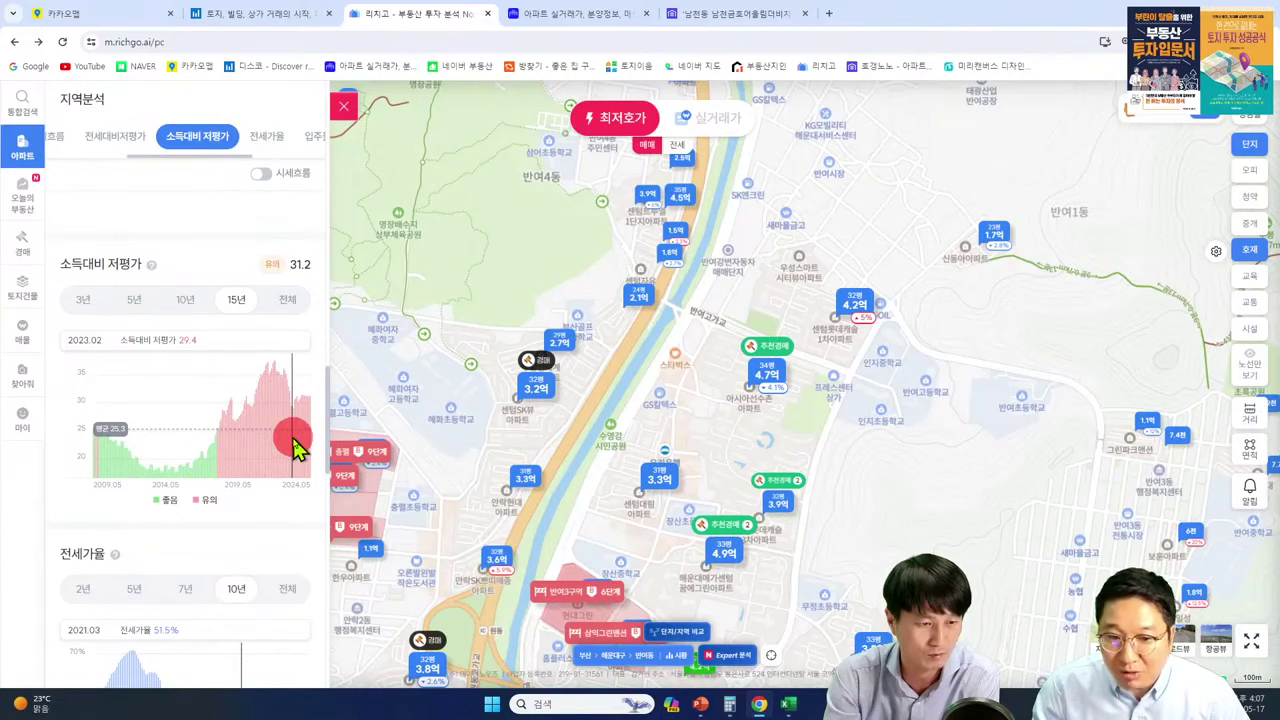
key(alt+Tab)
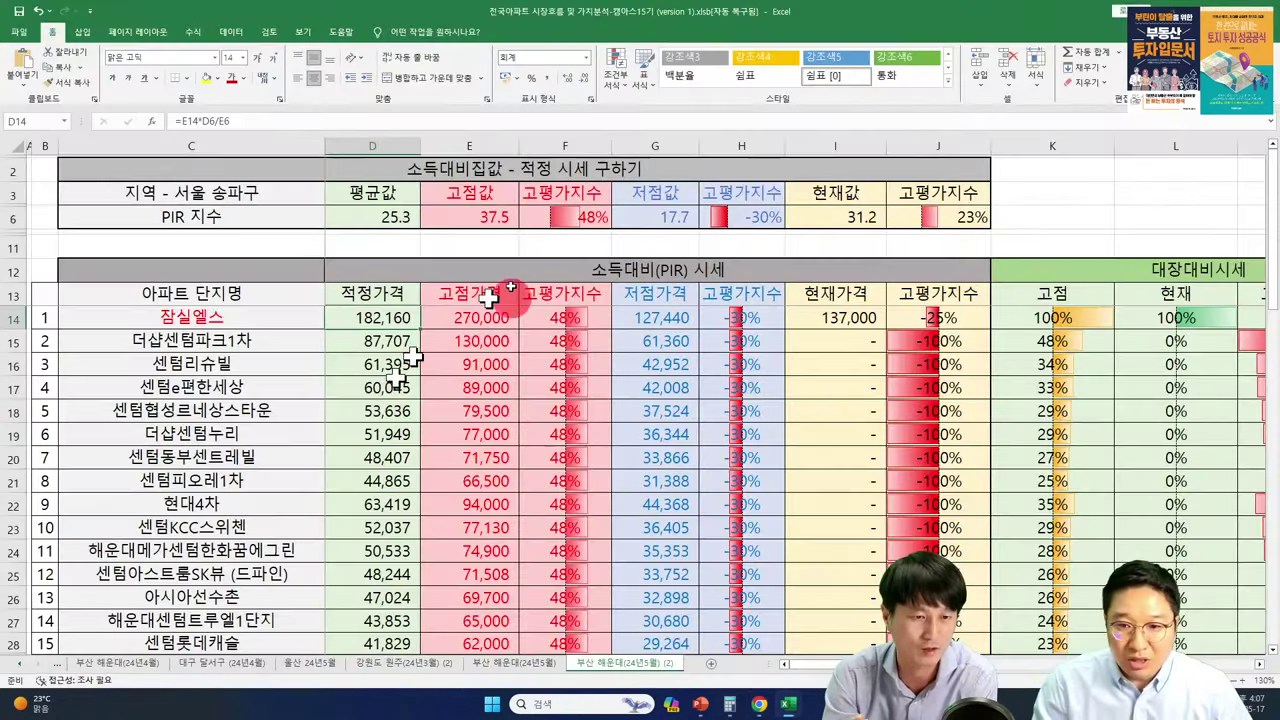
click(830, 217)
text(30)
key(Return)
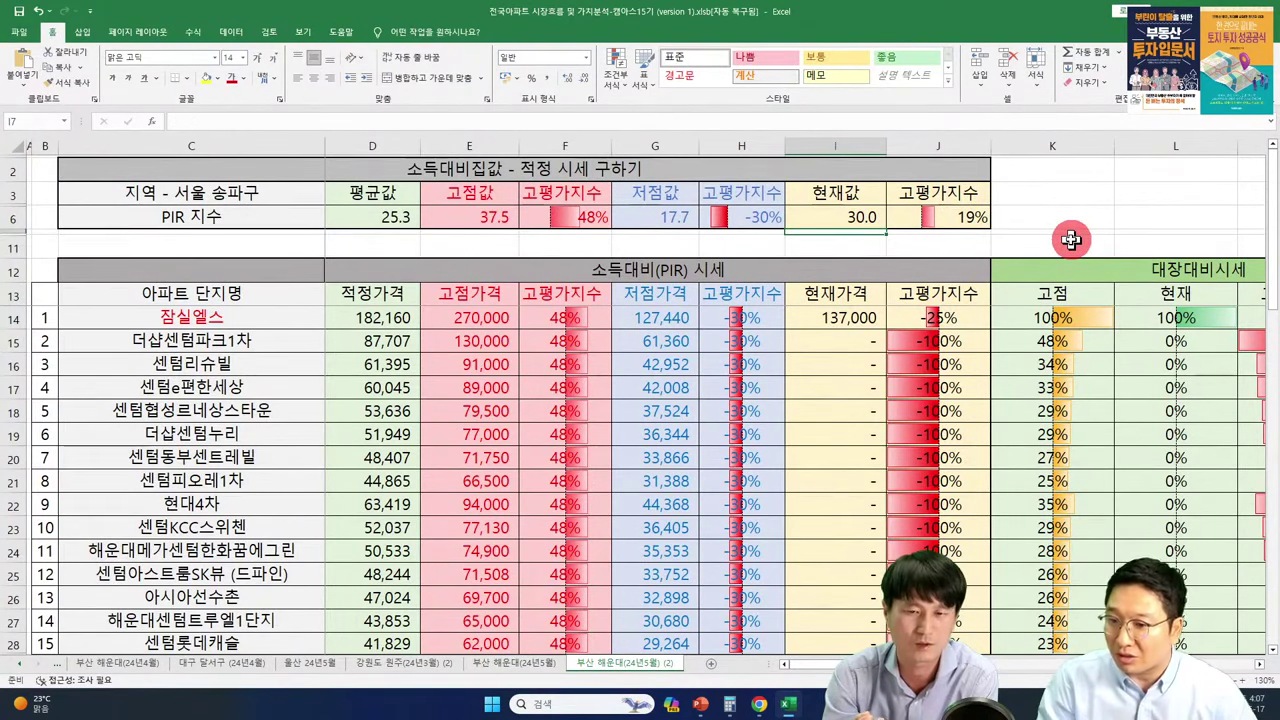
Step: Compare the 적정가격 and 저점가격 cells of 잠실엘스 in row 14 and review their formulas
click(288, 316)
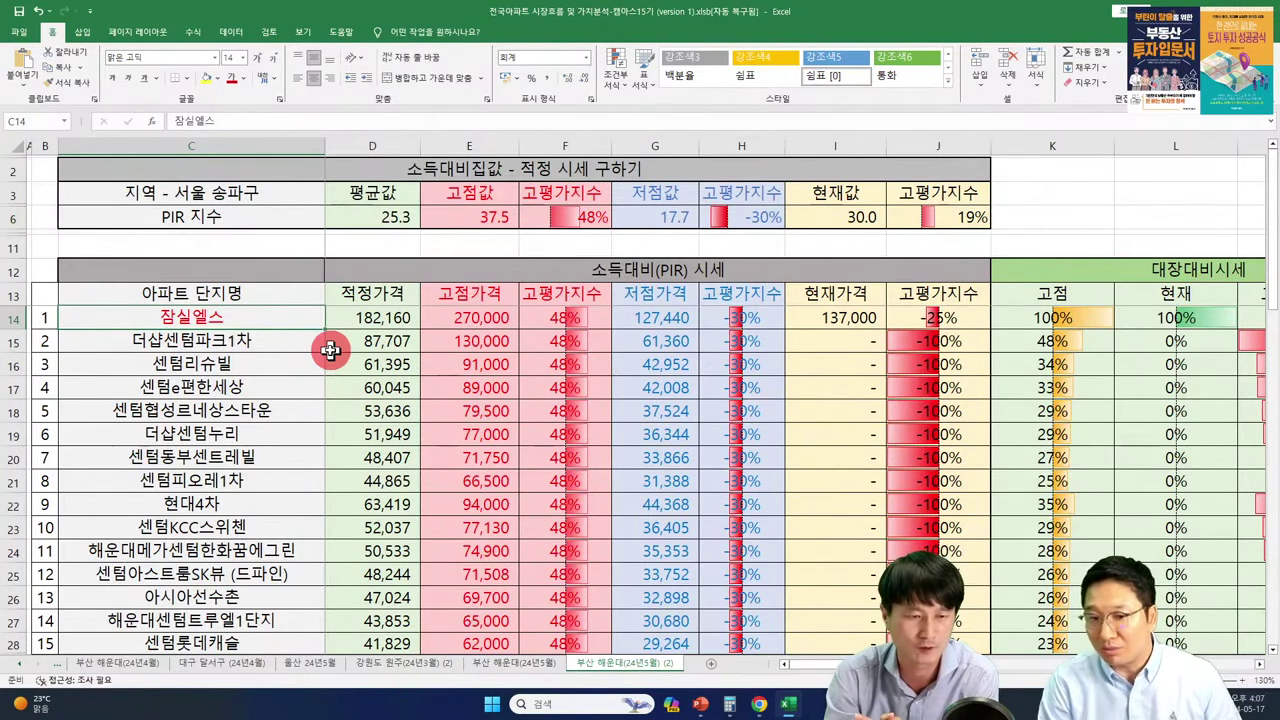
click(365, 317)
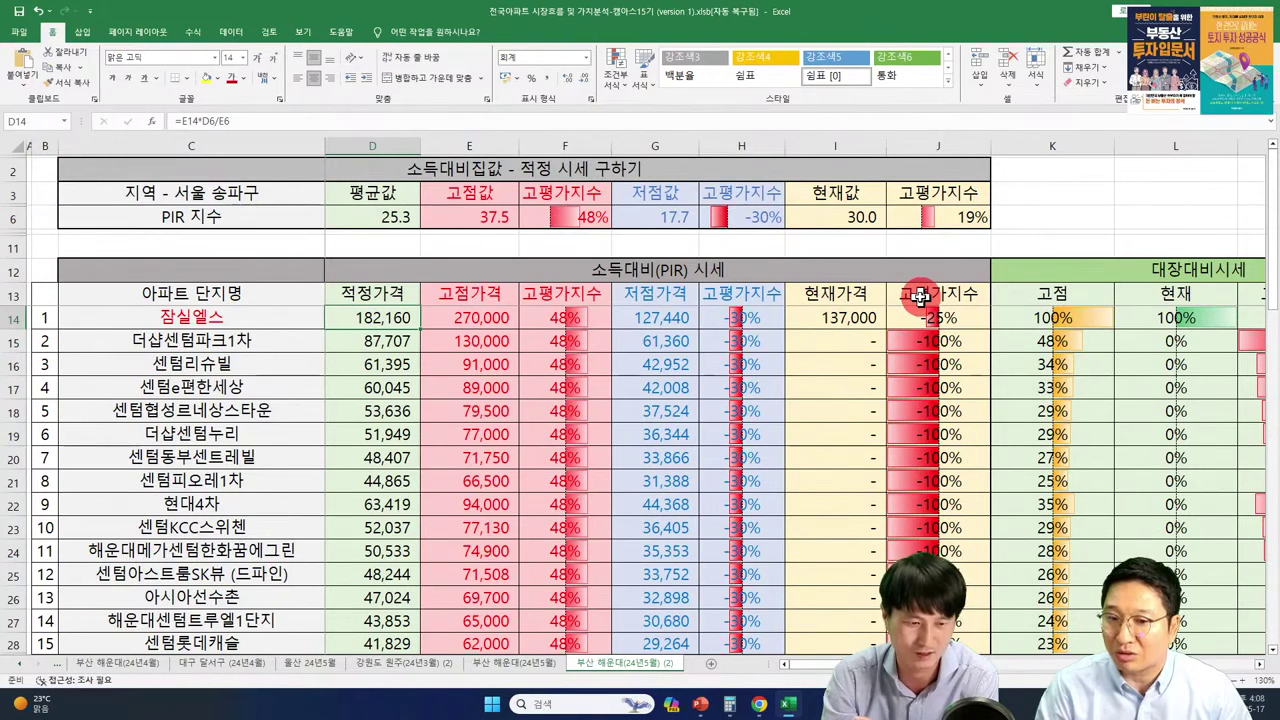
click(655, 318)
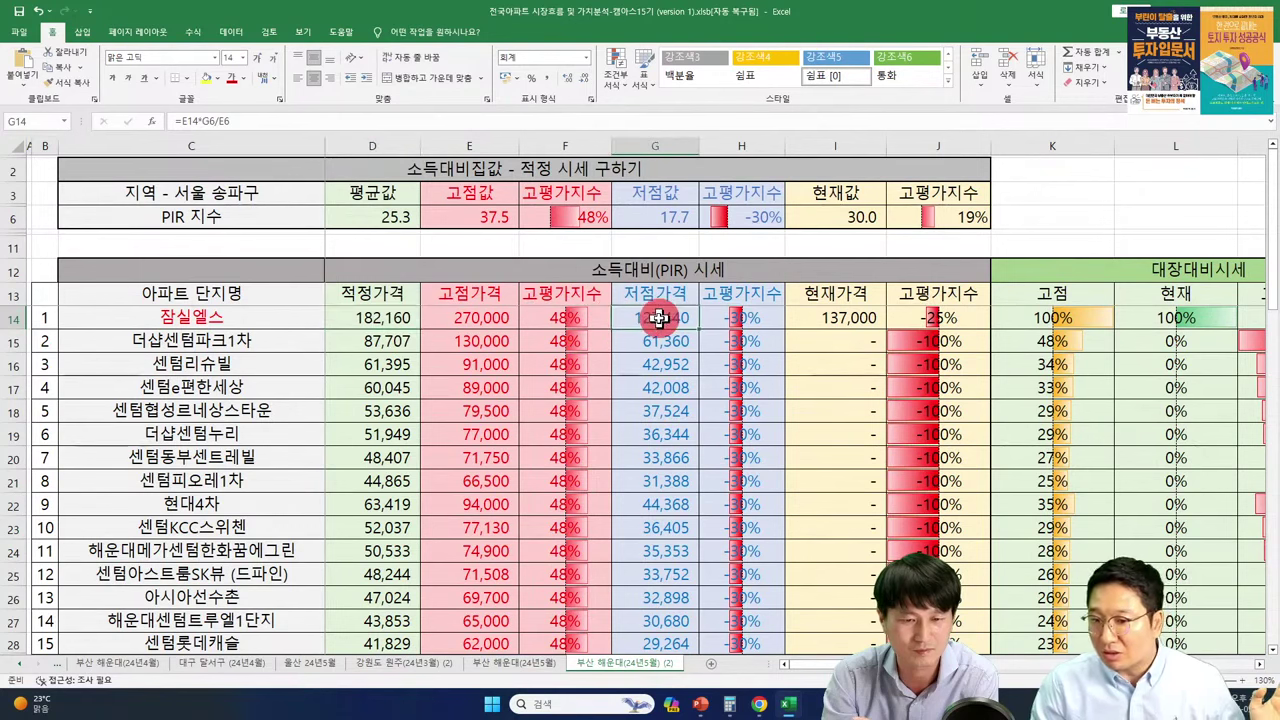
click(385, 318)
click(648, 318)
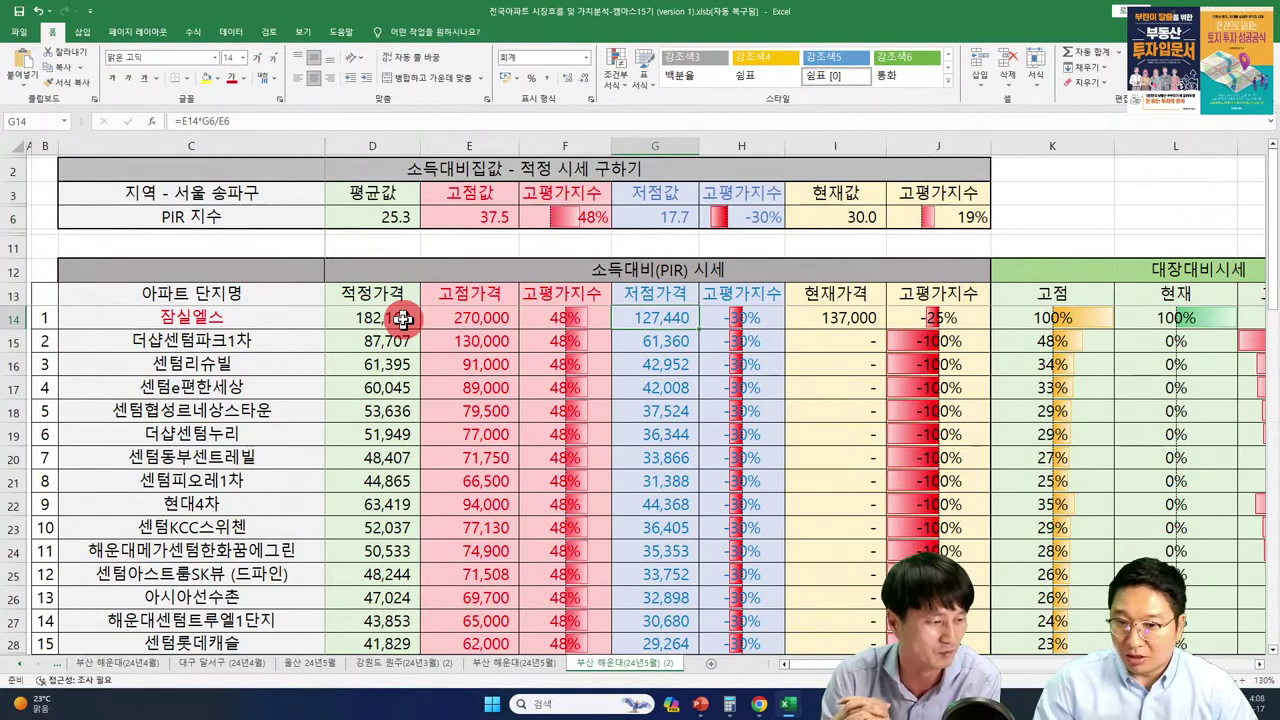
Step: Open the 부산 해운대(24년5월) sheet and replace the first apartment complex name in C14 with 해운대자이
click(522, 663)
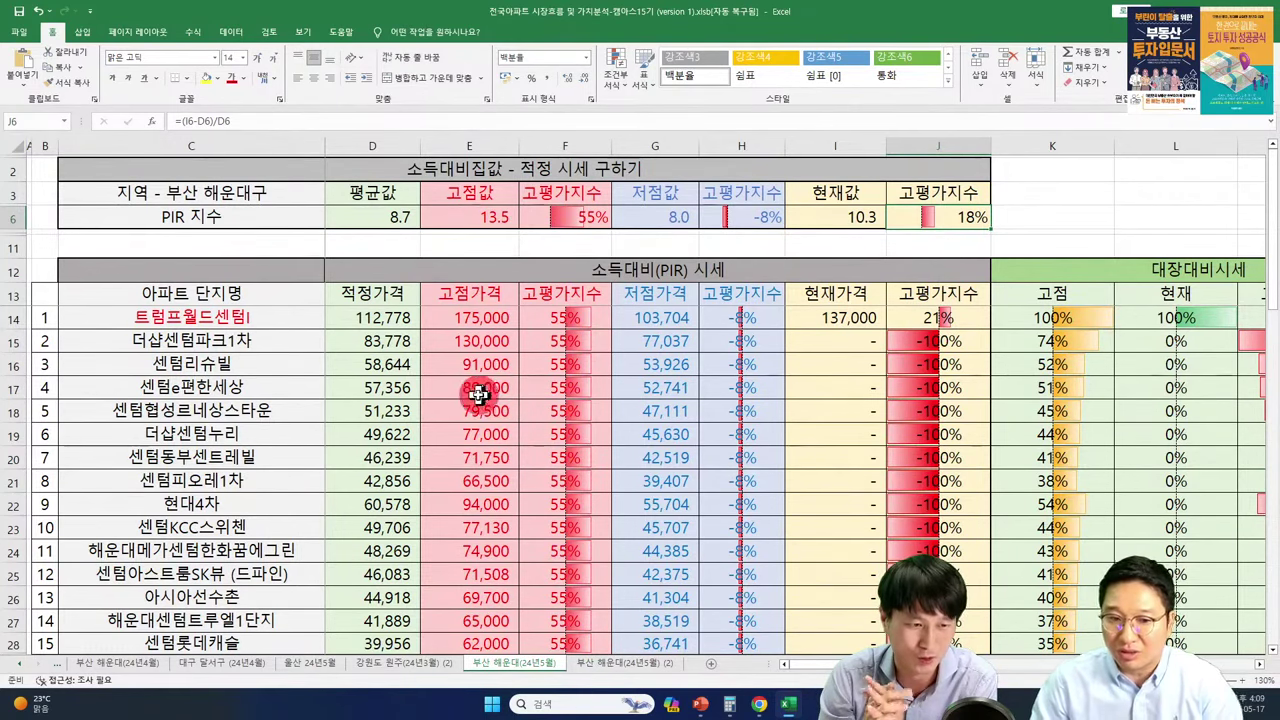
click(240, 340)
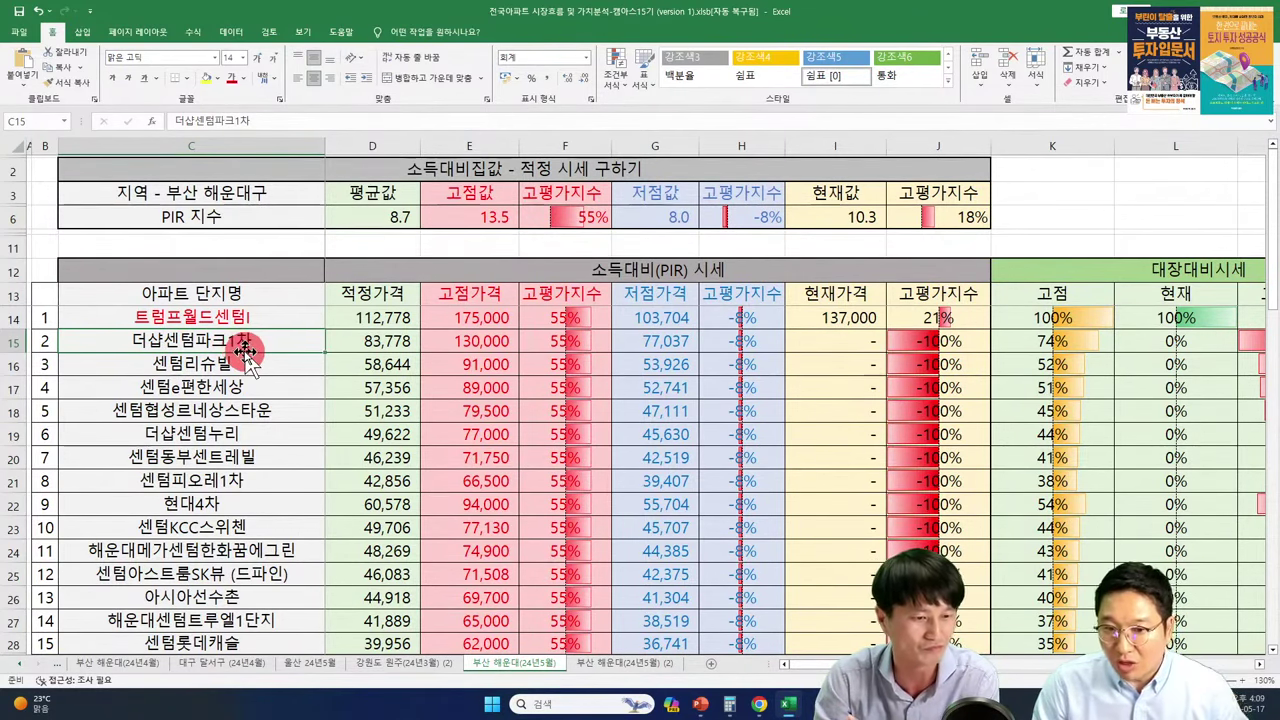
click(250, 320)
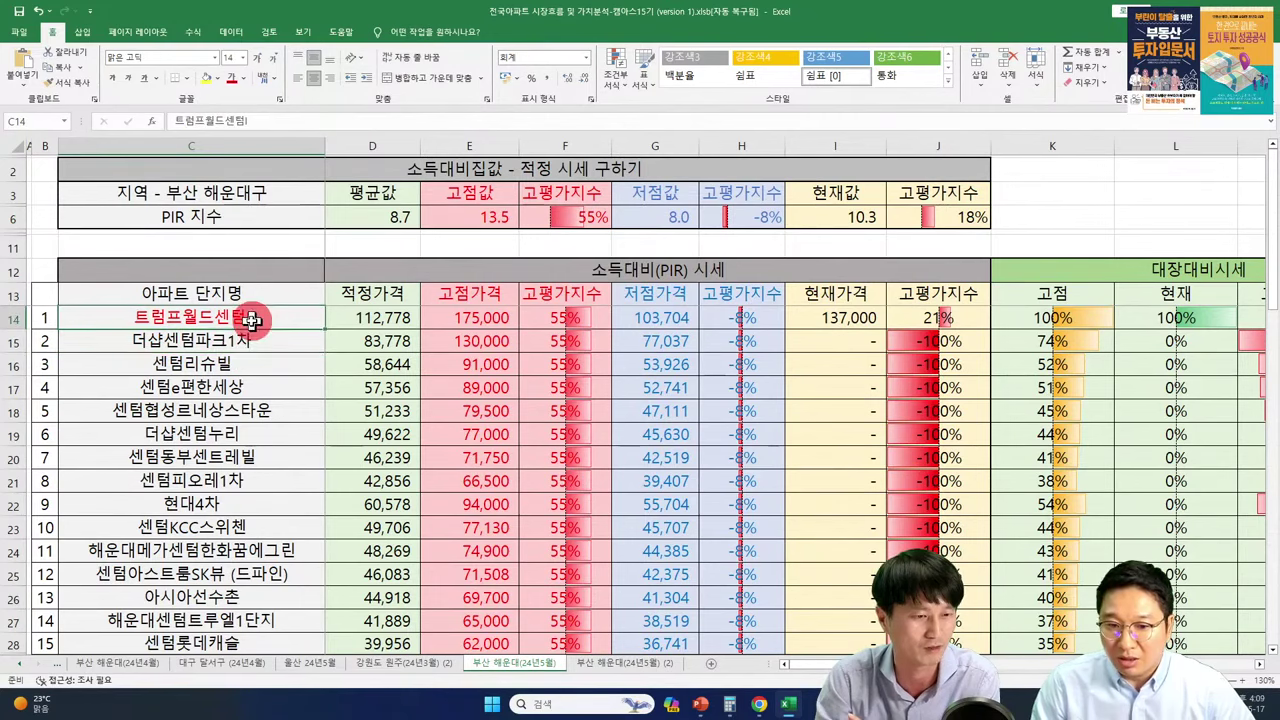
text(해운대자이)
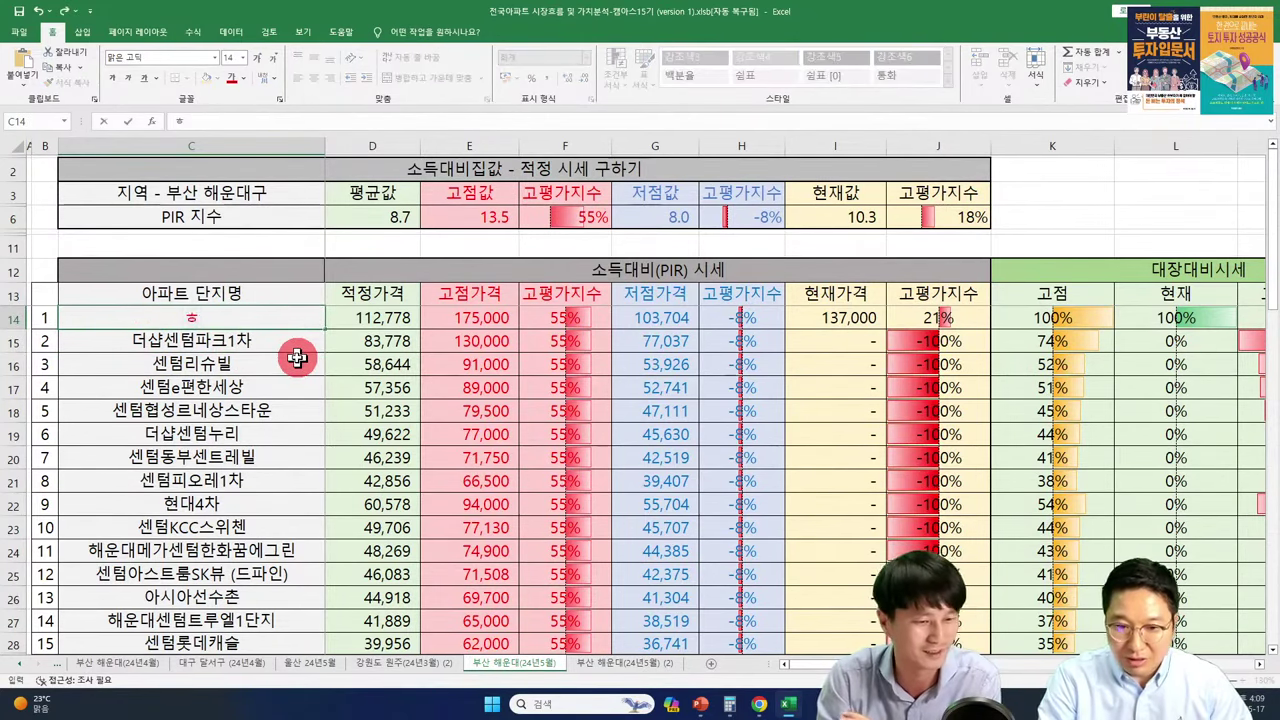
key(Tab)
key(Tab)
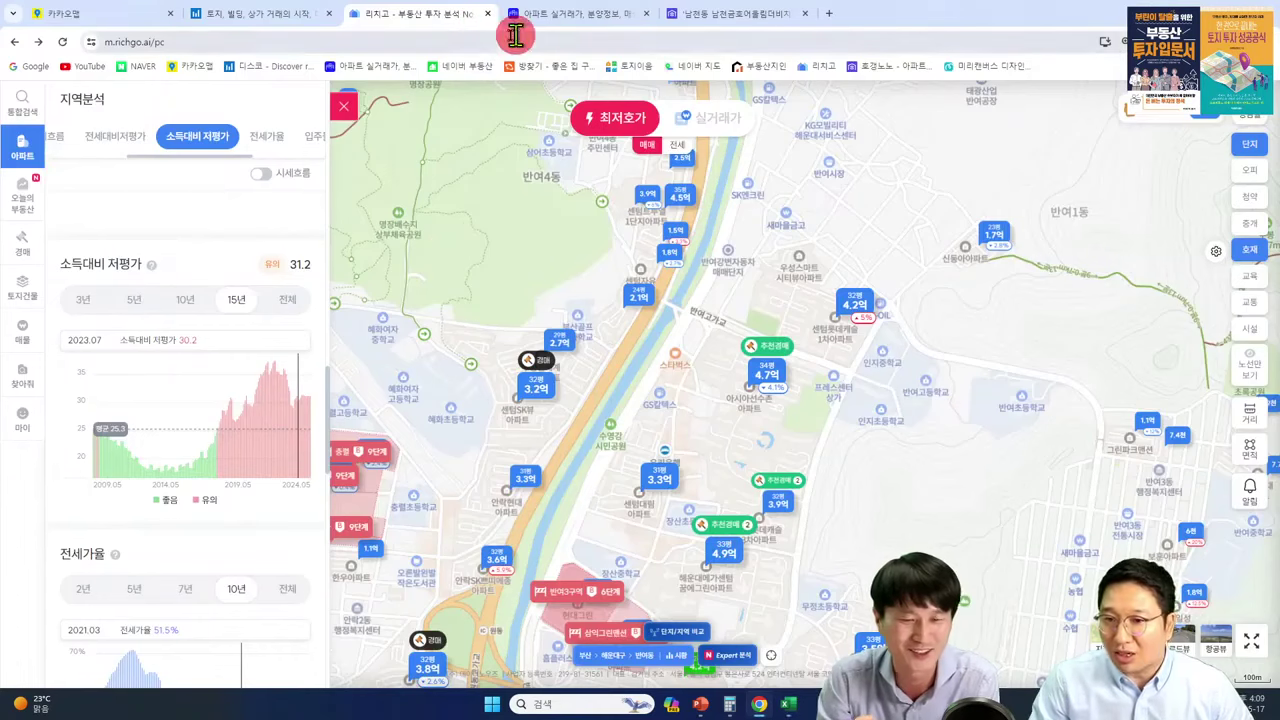
Step: Locate 해운대자이 in 우동 on the 리치고 map and examine its 33평 sale price chart
click(617, 233)
drag(617, 233, 774, 430)
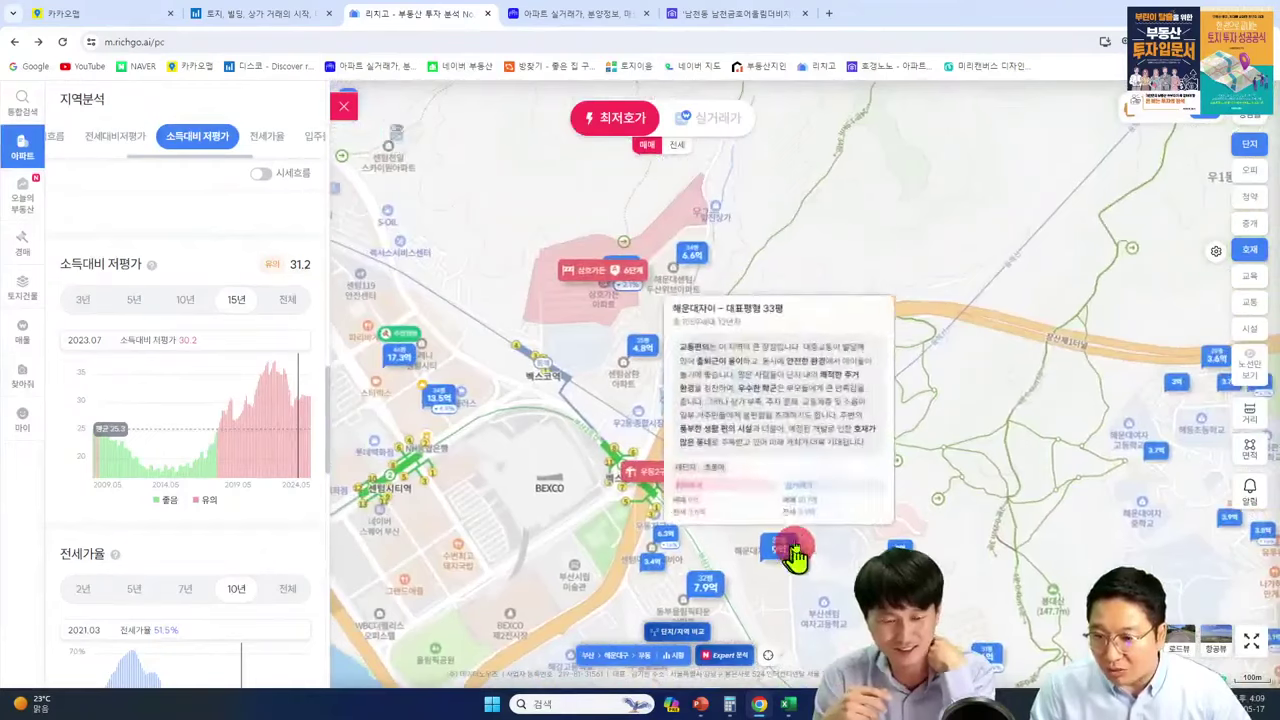
drag(794, 549, 766, 429)
click(622, 370)
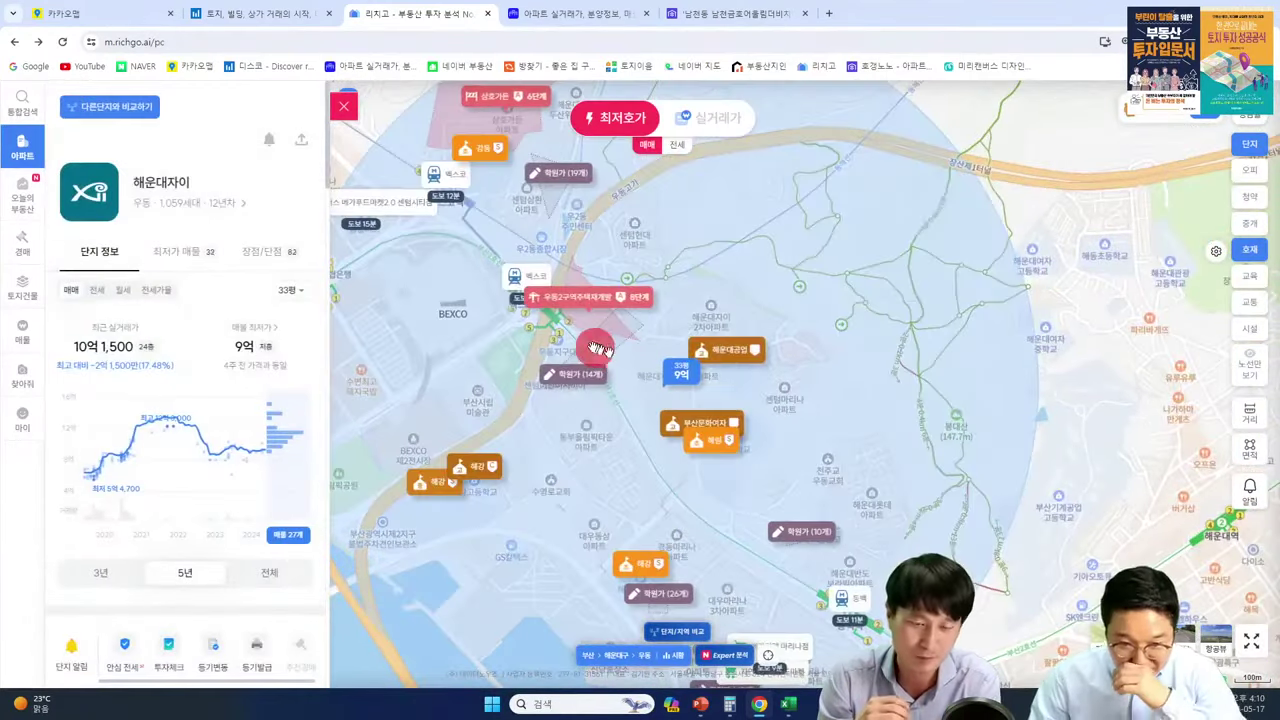
mouse_move(189, 402)
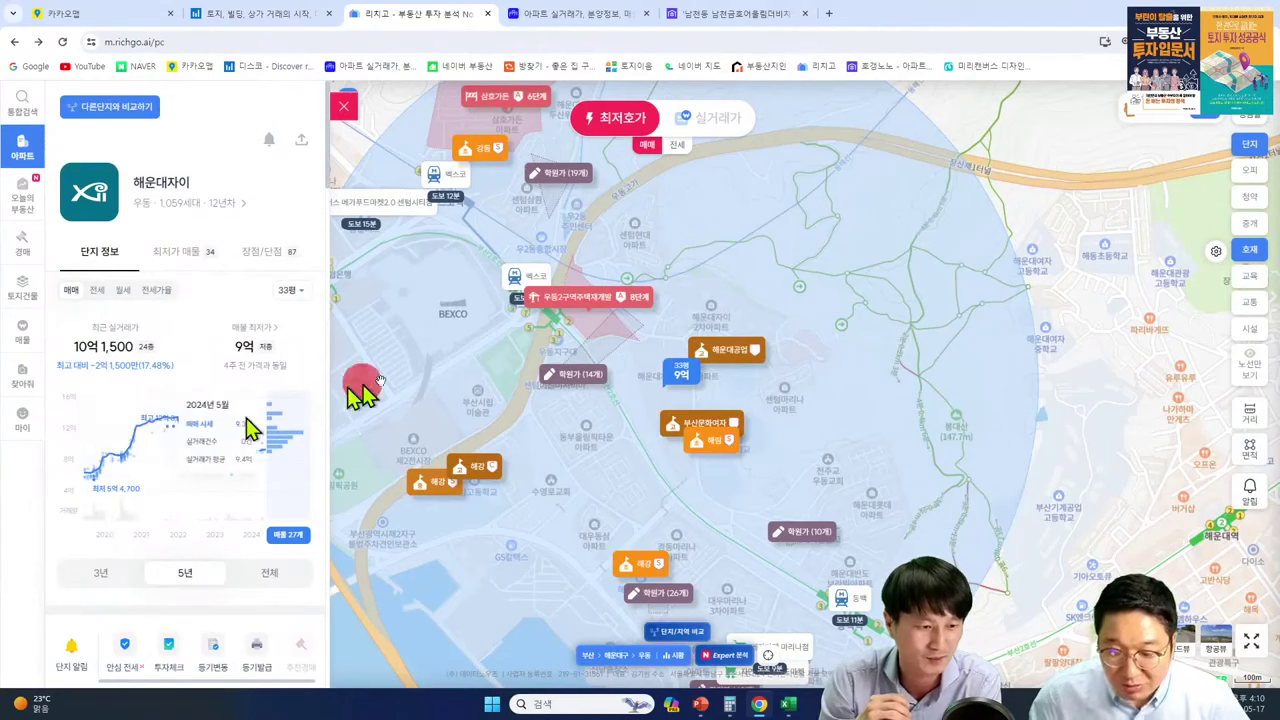
Step: Switch to 아실, reload its home page, search for 해운대 and open 해운대힐스테이트위브
click(543, 14)
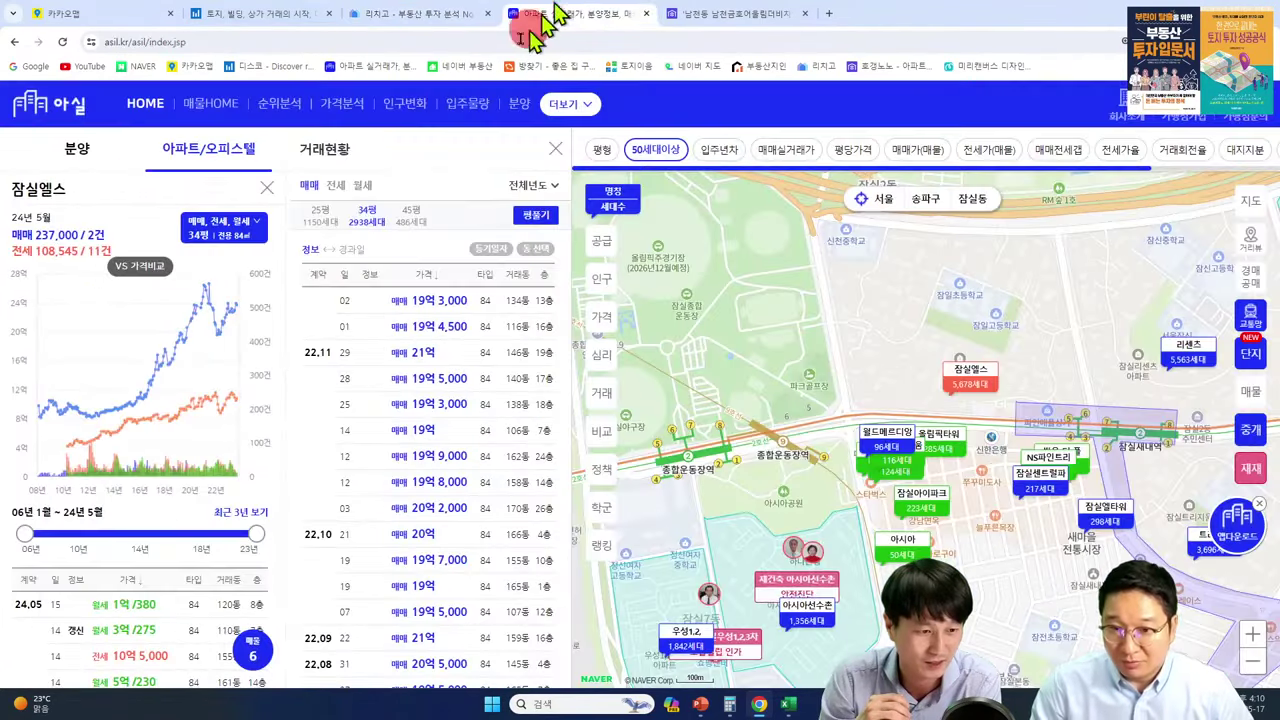
click(48, 103)
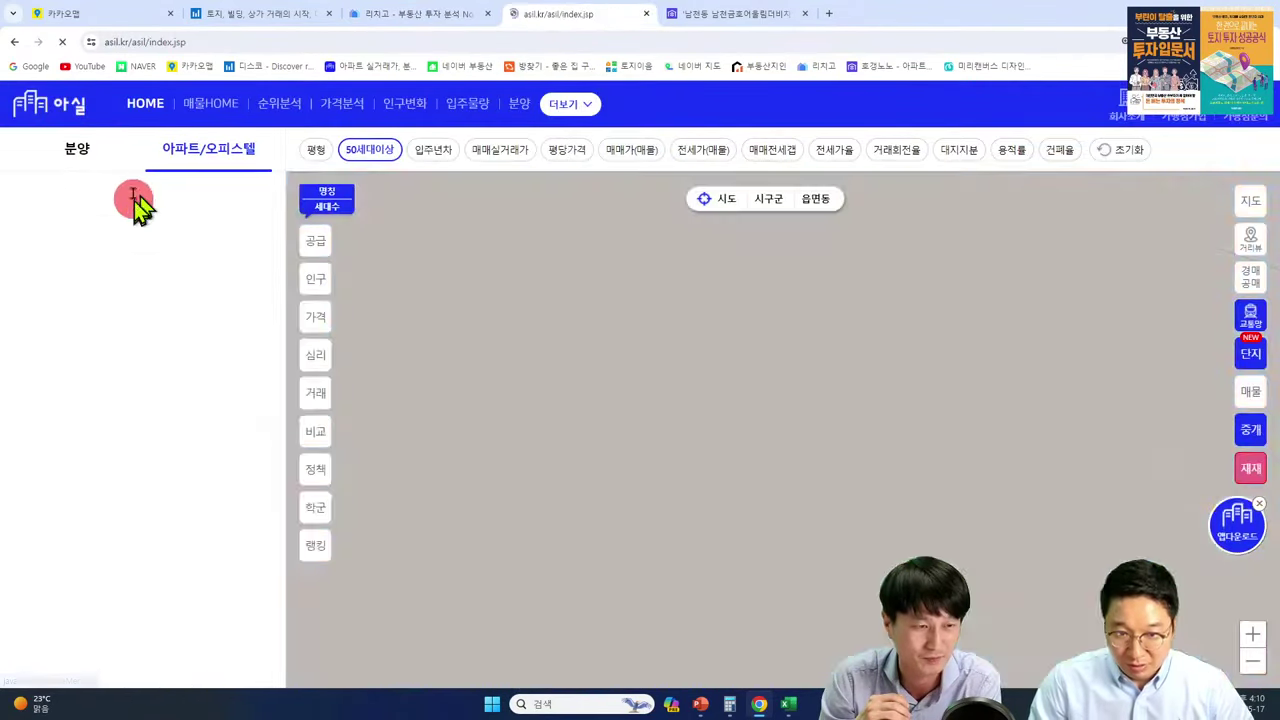
click(122, 200)
text(해운대힐)
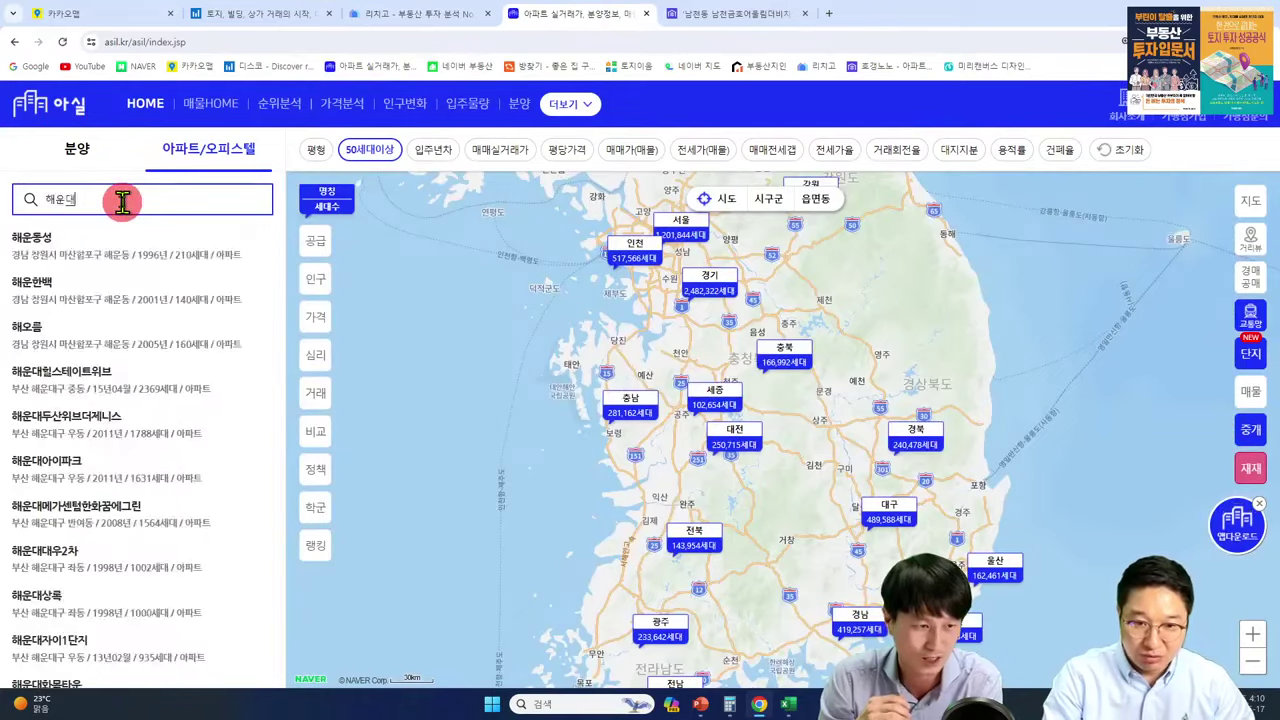
key(Return)
Step: Find 해운대자이1단지 on the map near 벡스코역 in 우동 and open its complex information
drag(505, 378, 857, 523)
drag(657, 449, 862, 533)
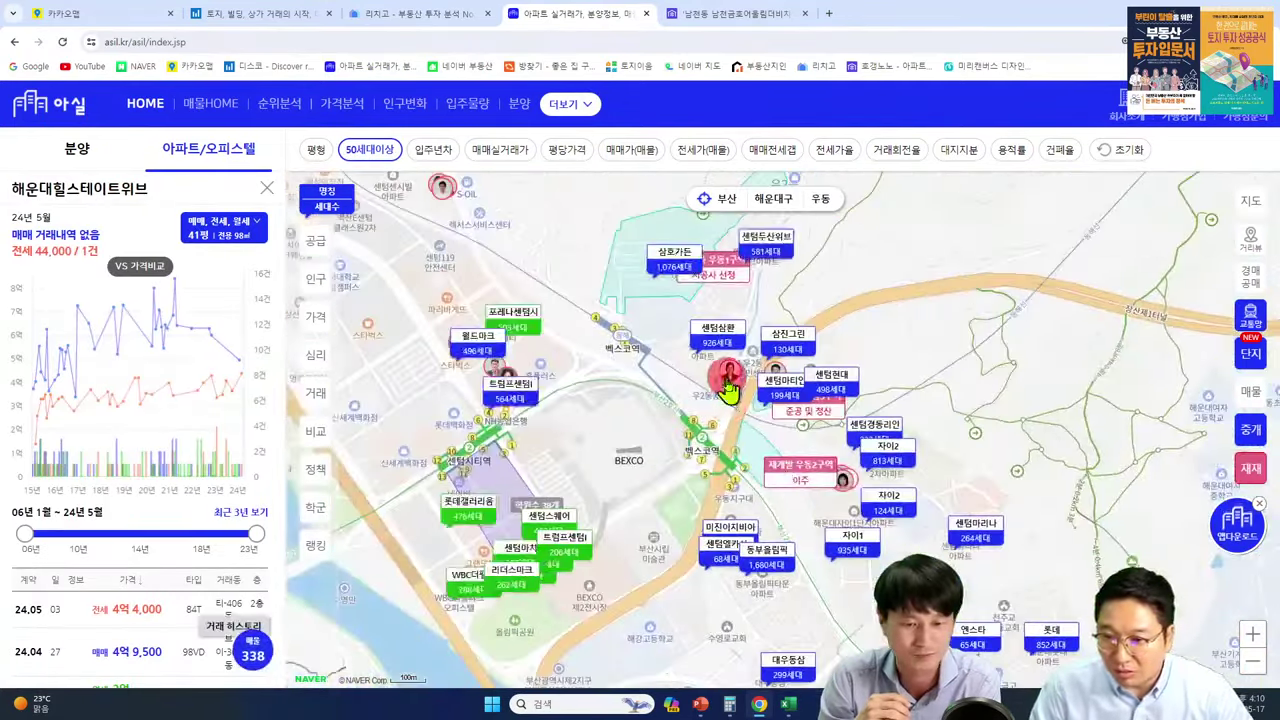
scroll(781, 457, up, 1)
click(862, 610)
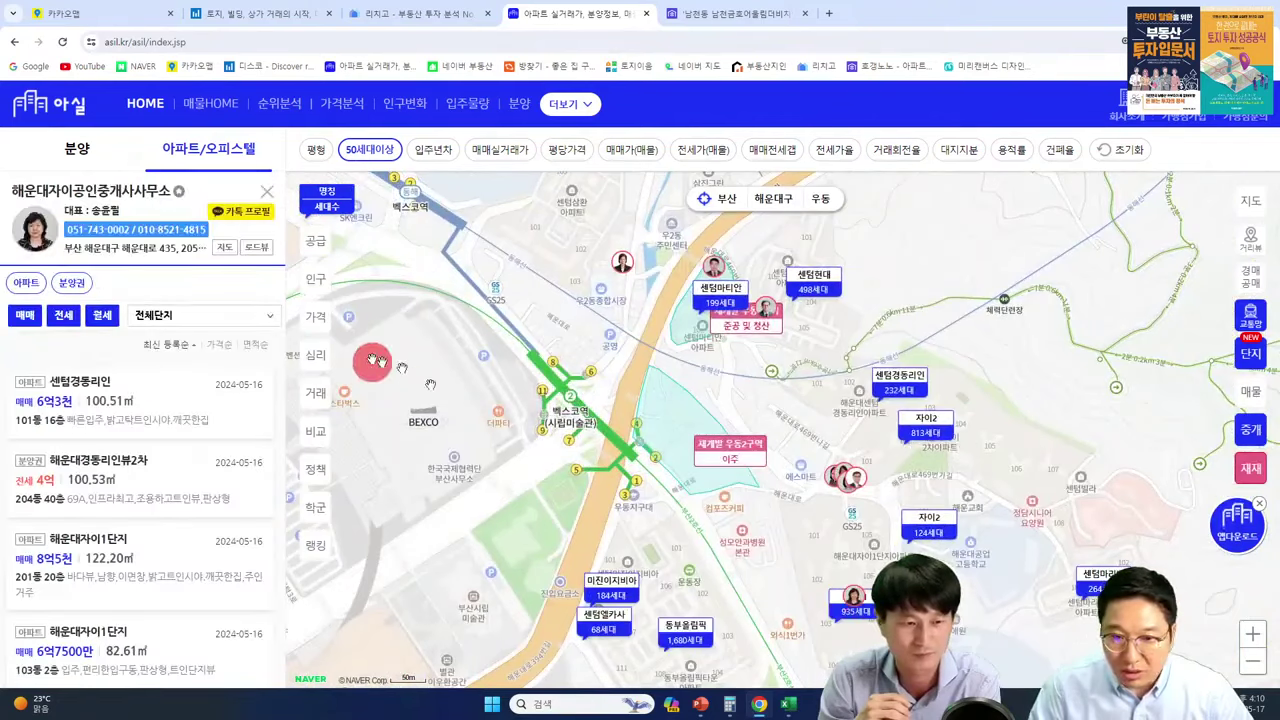
click(830, 606)
Step: Open the full 거래현황 of 해운대자이1단지, limit it to 매매 and sort the 33평 sales by highest price
scroll(194, 434, down, 10)
click(150, 487)
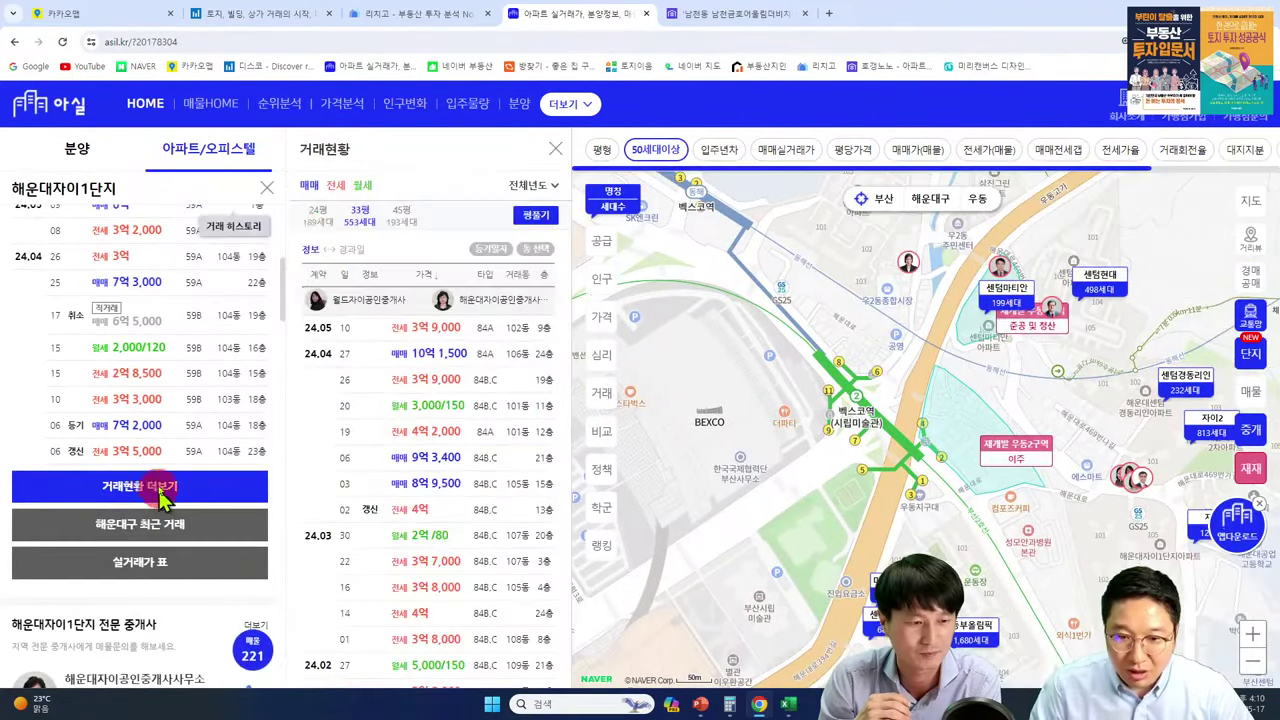
click(365, 200)
click(432, 270)
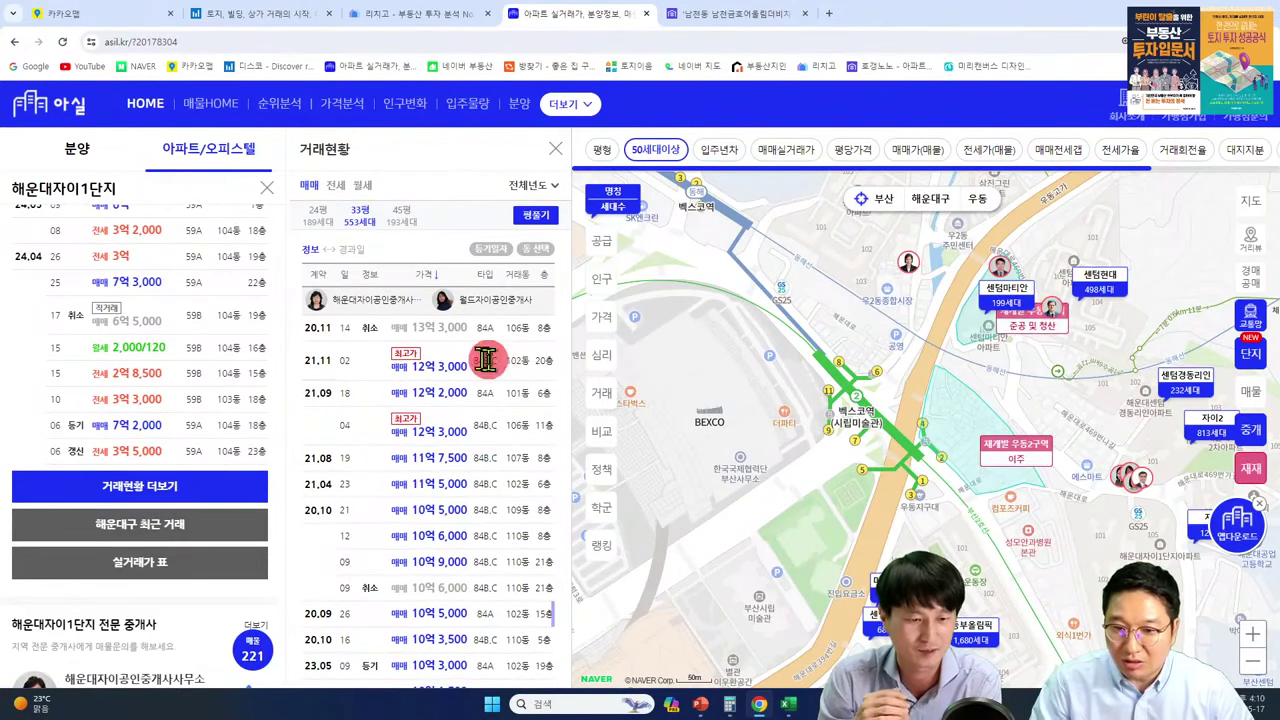
Step: Set the 고점가격 of 해운대자이 in E14 to 123,000 in Excel and select its 적정가격 in D14
key(alt+Tab)
key(Up)
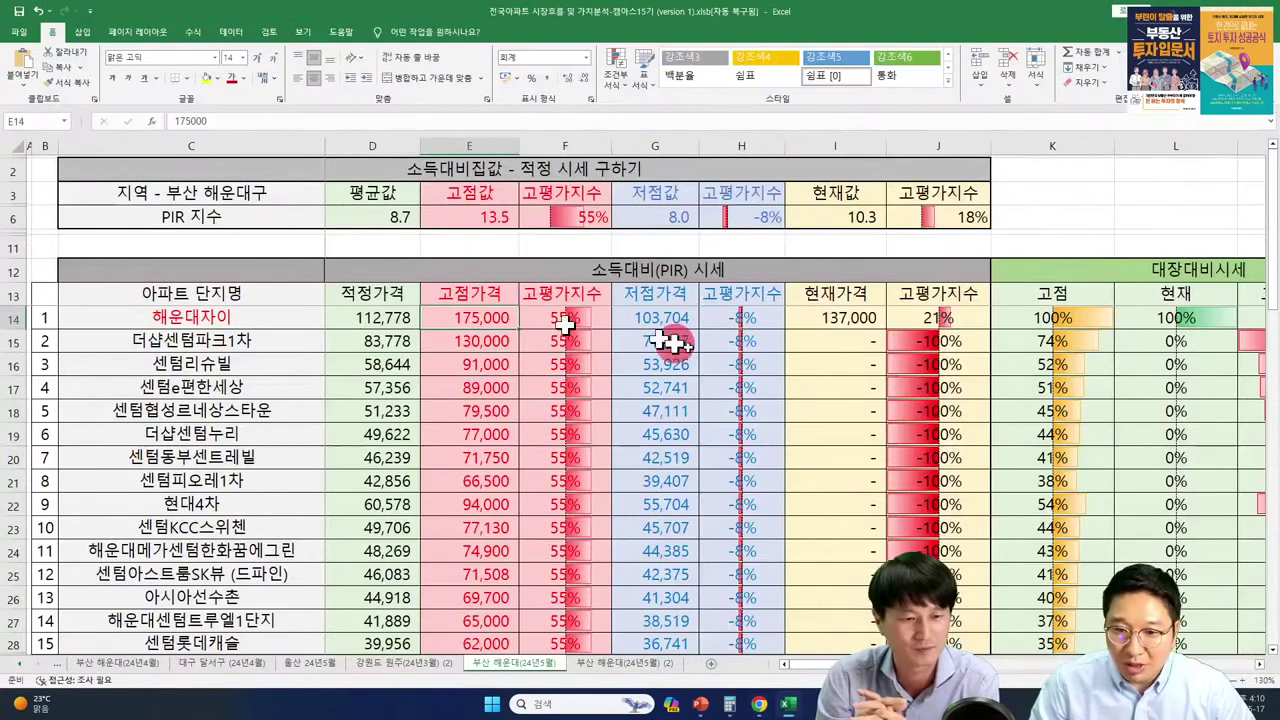
text(123)
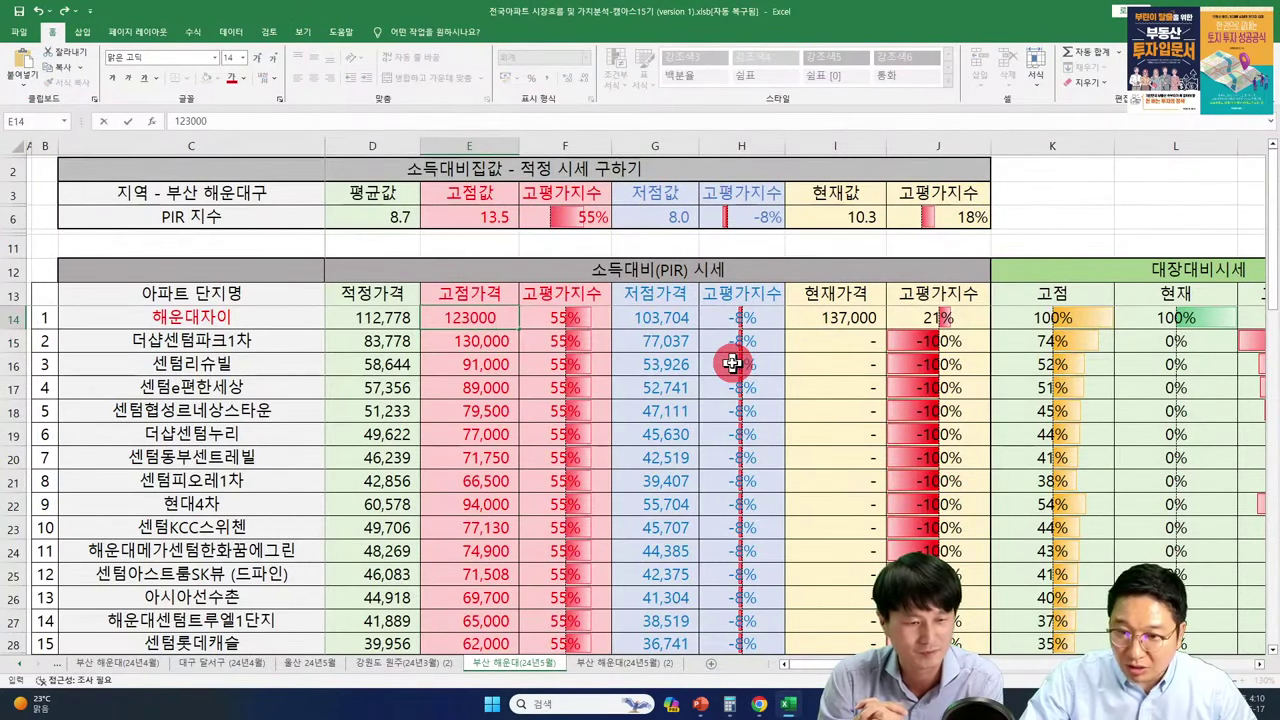
text(,000)
key(Return)
click(368, 314)
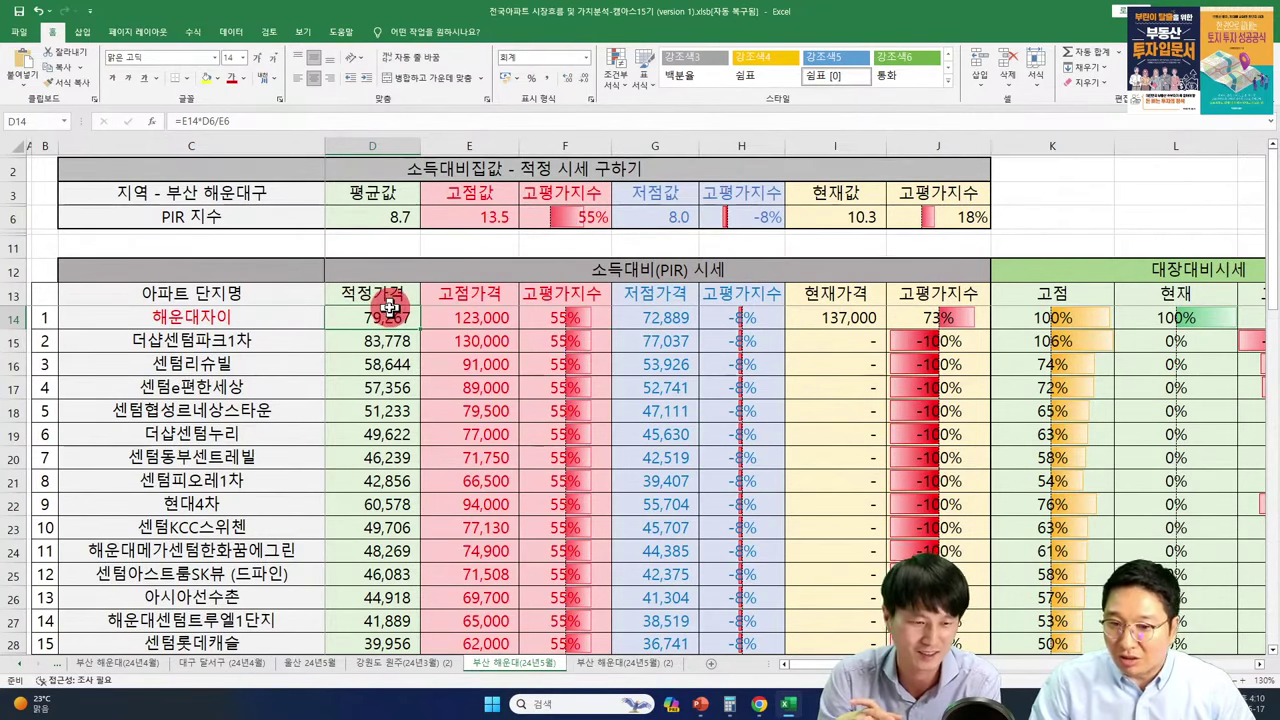
Step: Return to 아실, list the sales by contract date and switch 해운대자이1단지's price chart to 33평
key(alt+Tab)
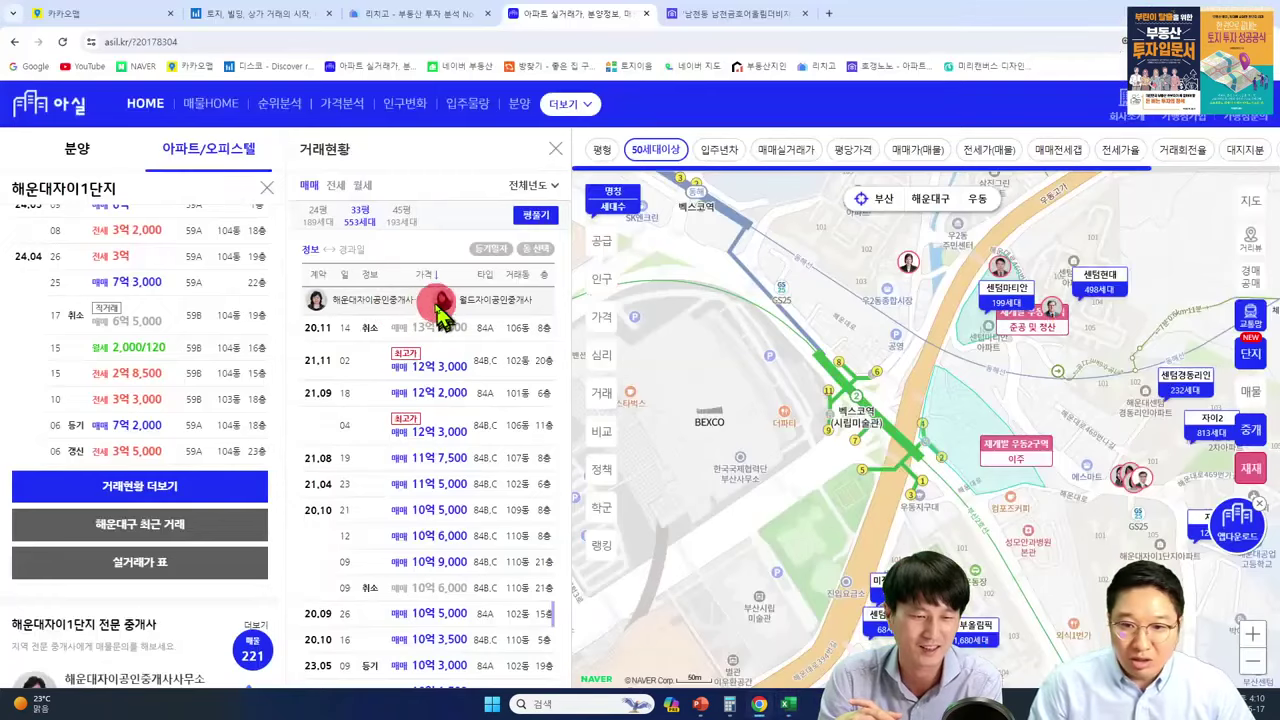
scroll(205, 294, up, 4)
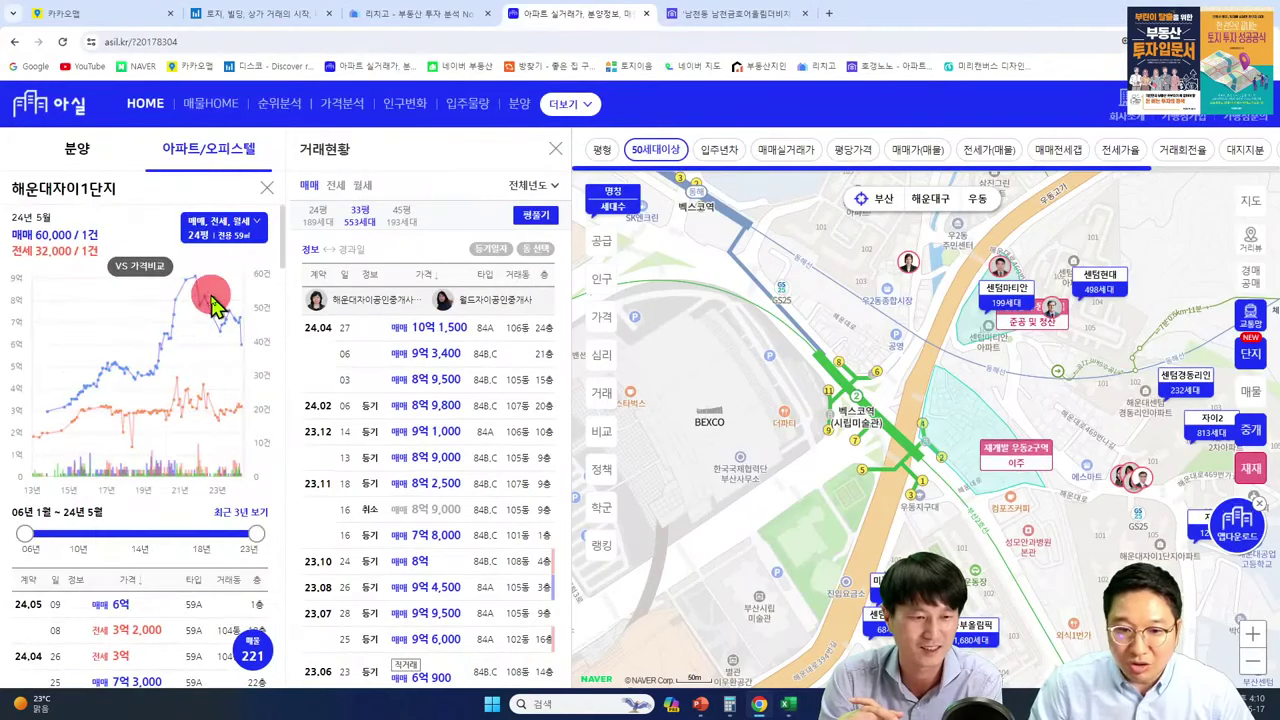
click(250, 225)
click(114, 605)
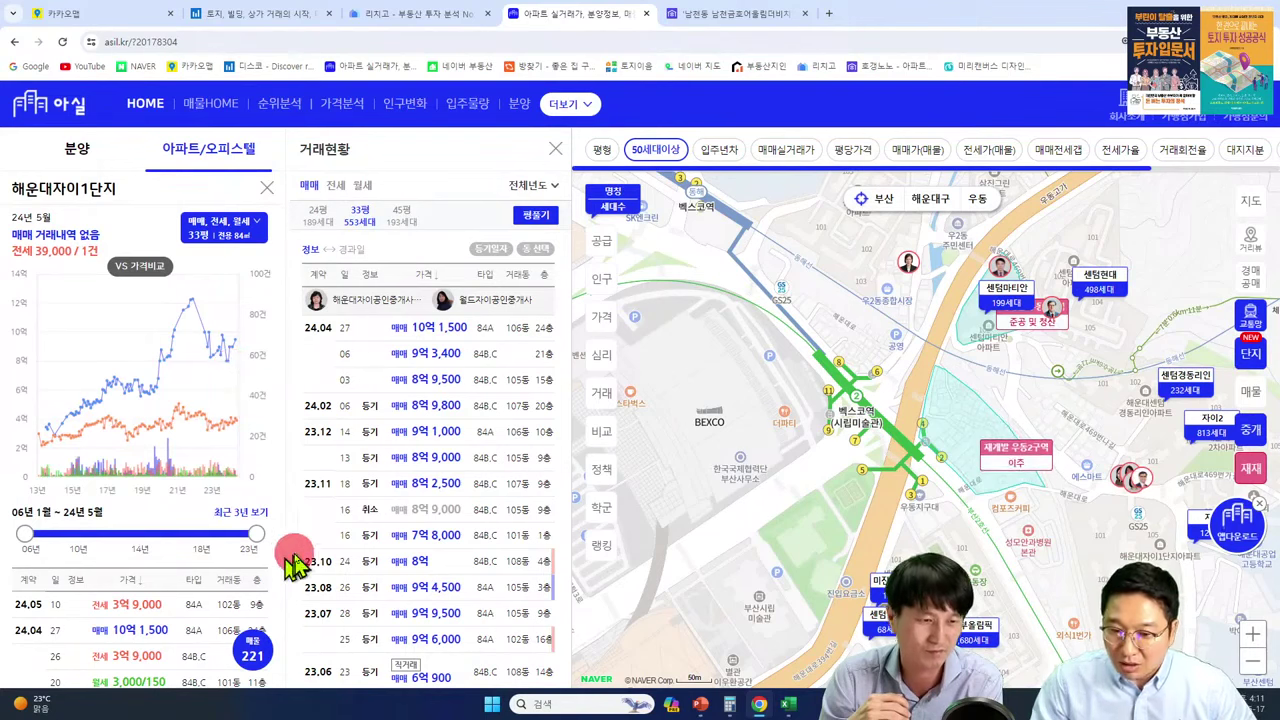
Step: Examine the 33평 sale prices of 해운대자이1단지 from April 2024 back to May 2023
scroll(330, 557, down, 1)
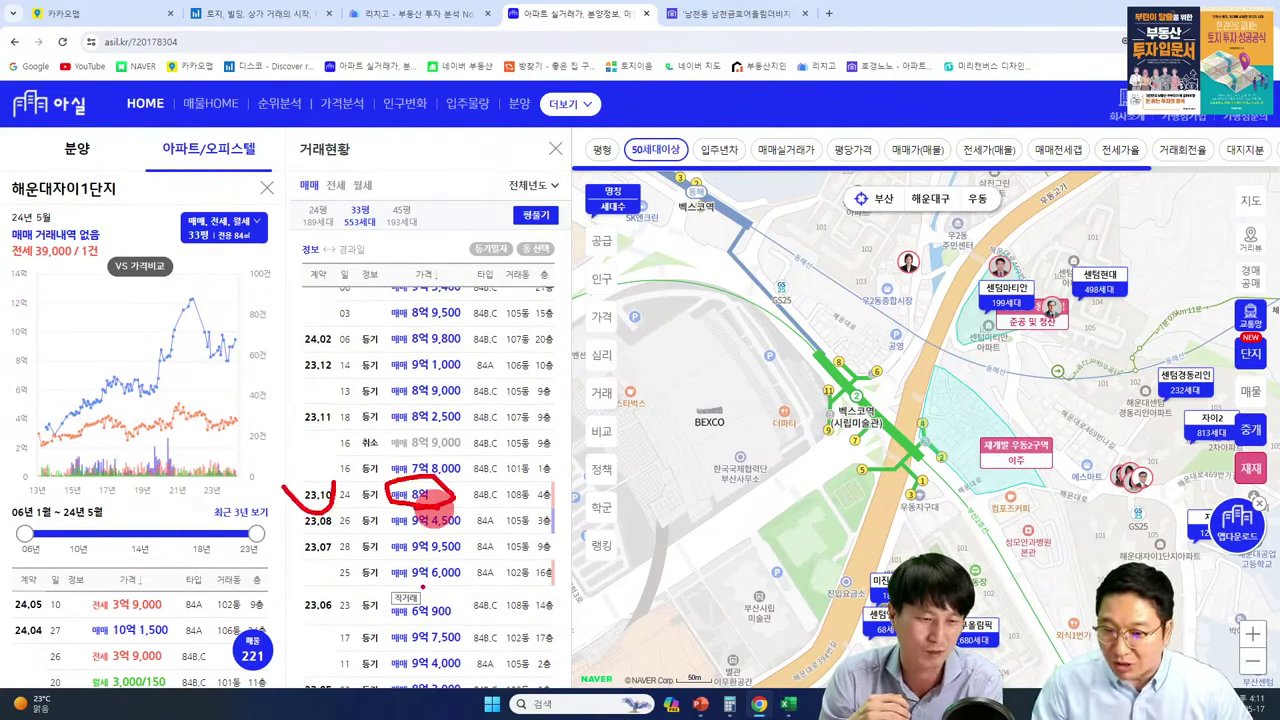
scroll(465, 512, up, 3)
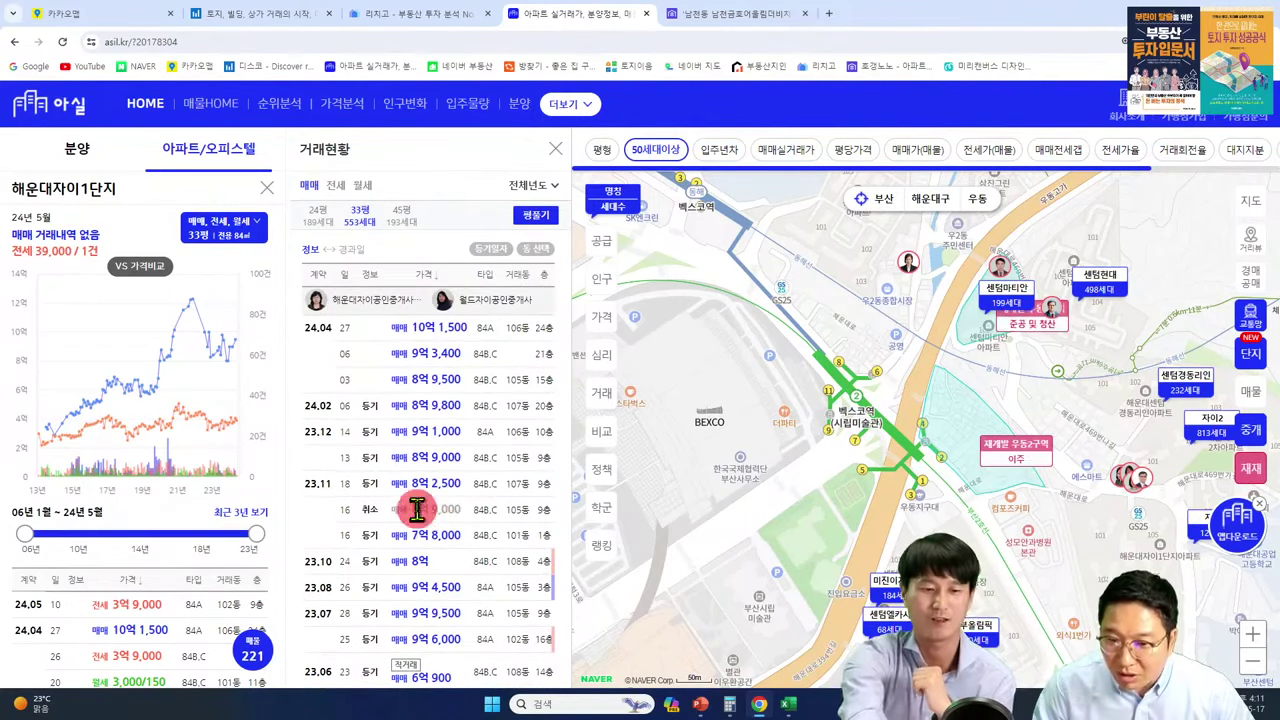
scroll(450, 525, down, 3)
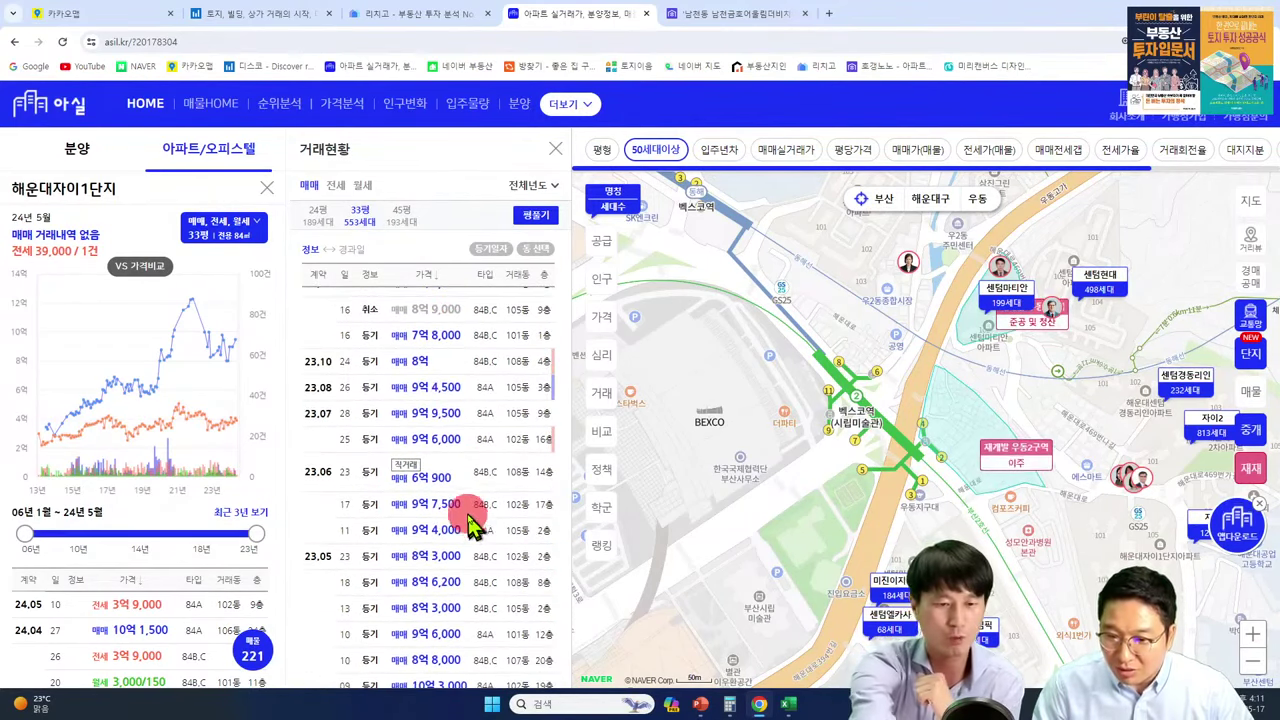
scroll(472, 520, up, 5)
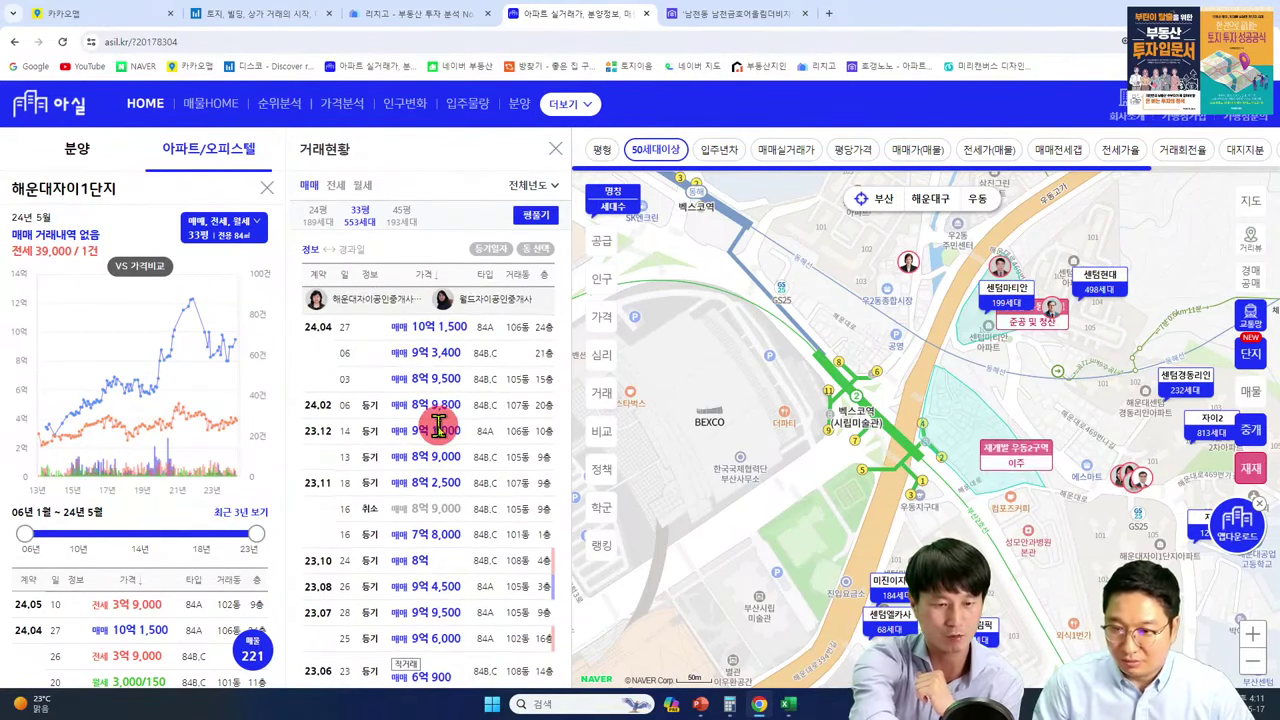
scroll(440, 427, down, 1)
scroll(444, 425, up, 1)
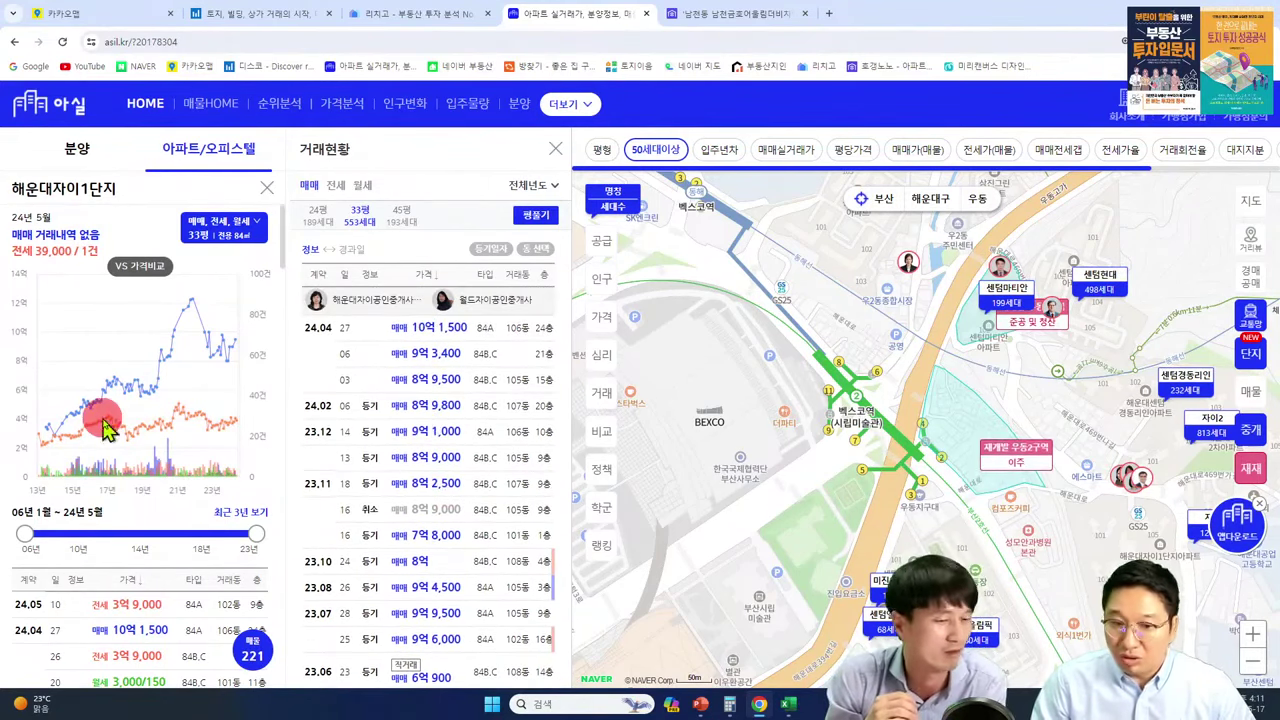